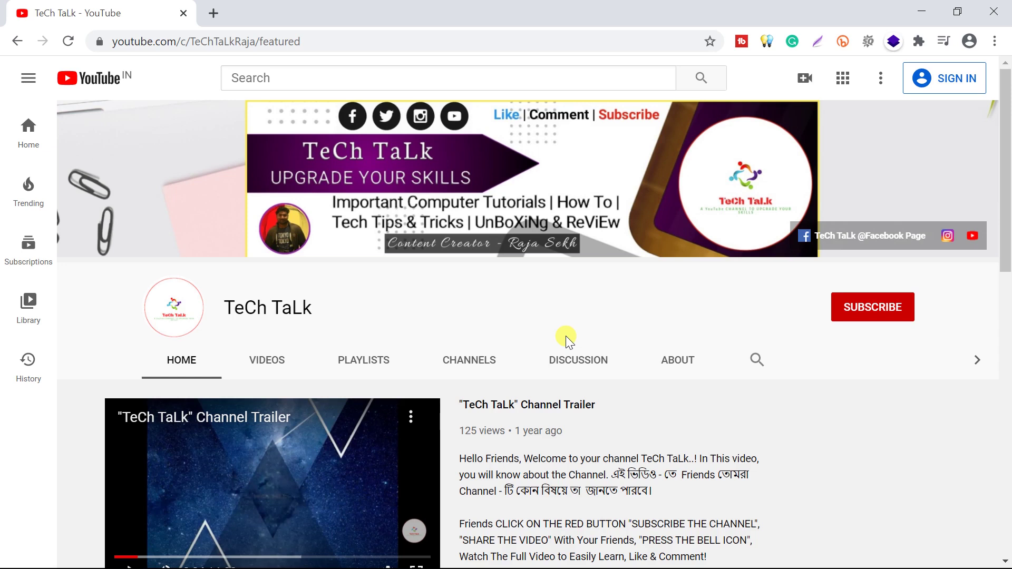
# Scroll down the TeCh TaLk channel home page and switch to its Videos section
pyautogui.scroll(-2, 565, 337)
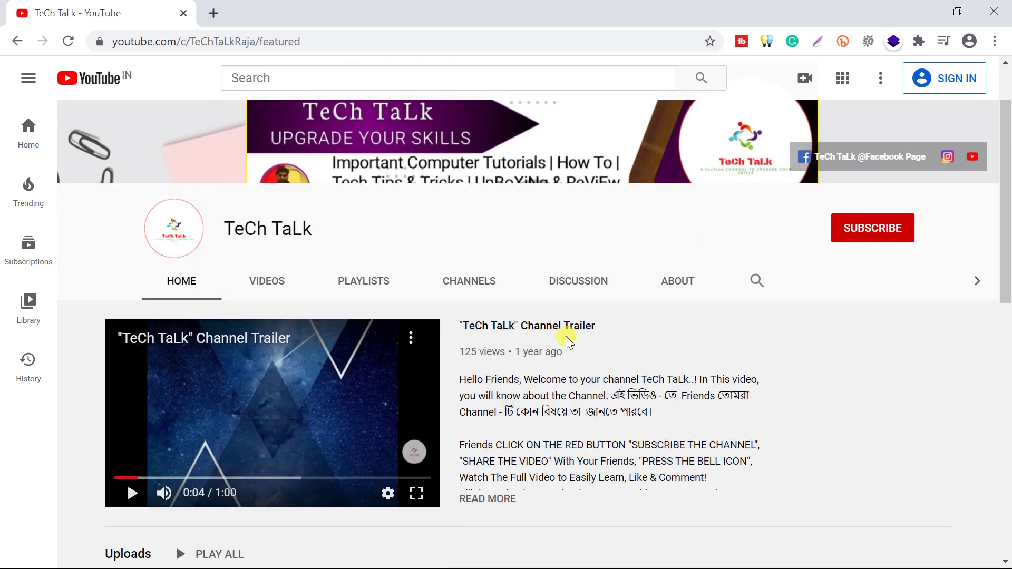
pyautogui.scroll(-1, 565, 336)
pyautogui.scroll(-2, 565, 337)
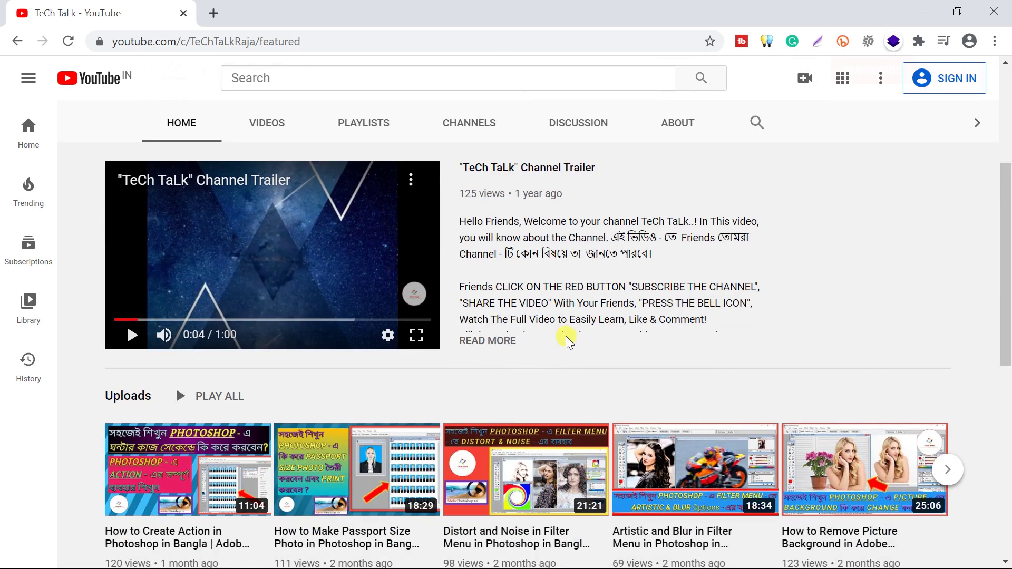
pyautogui.scroll(-1, 565, 337)
pyautogui.scroll(-2, 565, 337)
pyautogui.scroll(-2, 565, 336)
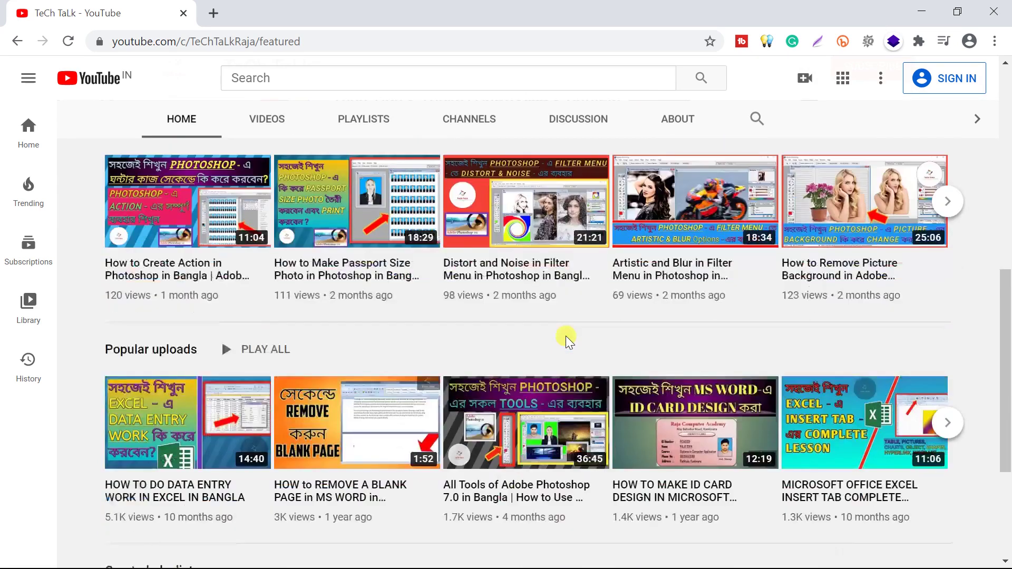
pyautogui.scroll(-2, 566, 337)
pyautogui.scroll(-2, 565, 336)
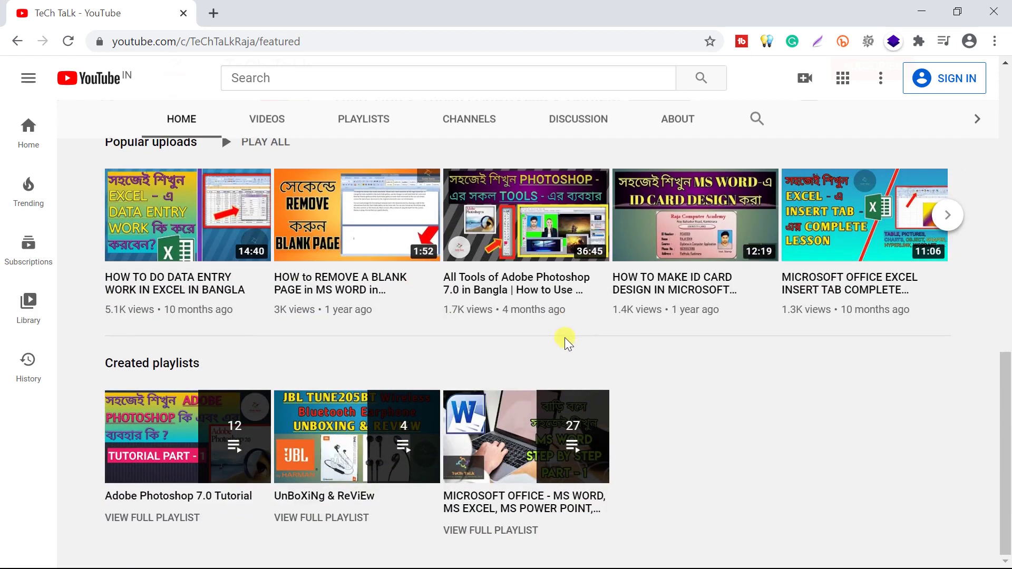
pyautogui.click(263, 121)
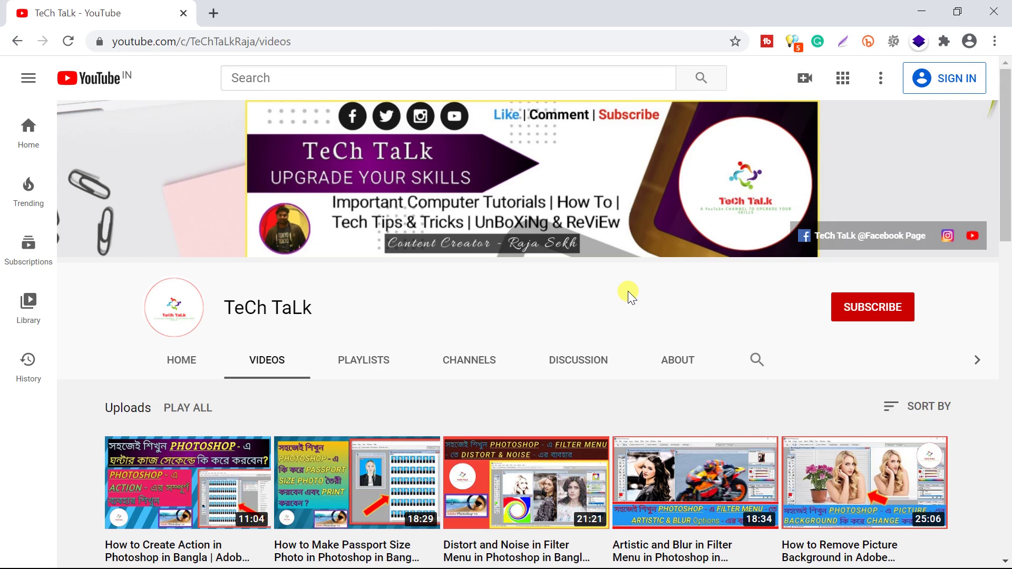
# Scroll through the channel's list of uploaded videos
pyautogui.scroll(-1, 628, 292)
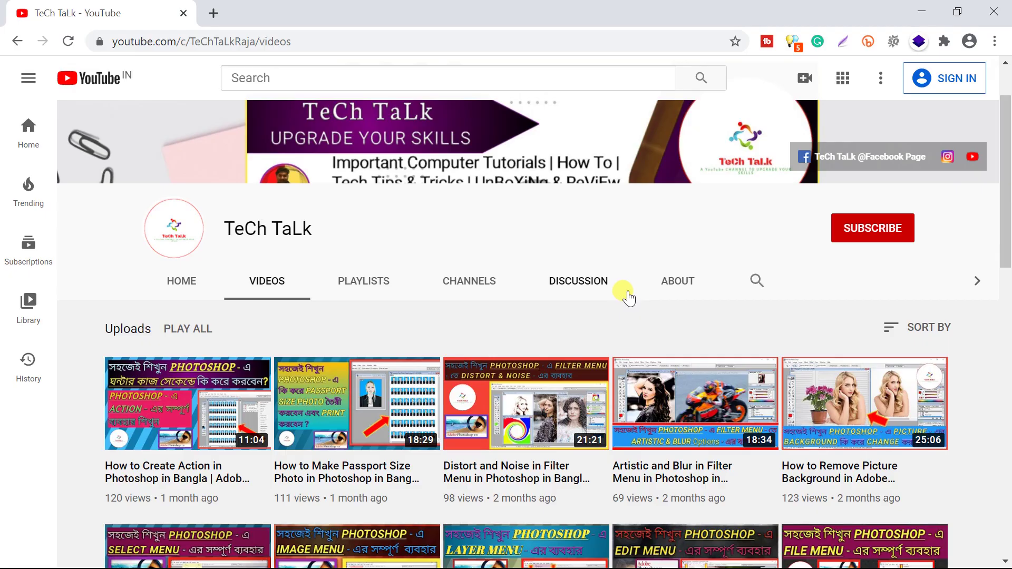
pyautogui.scroll(-4, 628, 297)
pyautogui.scroll(-4, 628, 298)
pyautogui.scroll(-3, 629, 298)
pyautogui.scroll(-3, 628, 298)
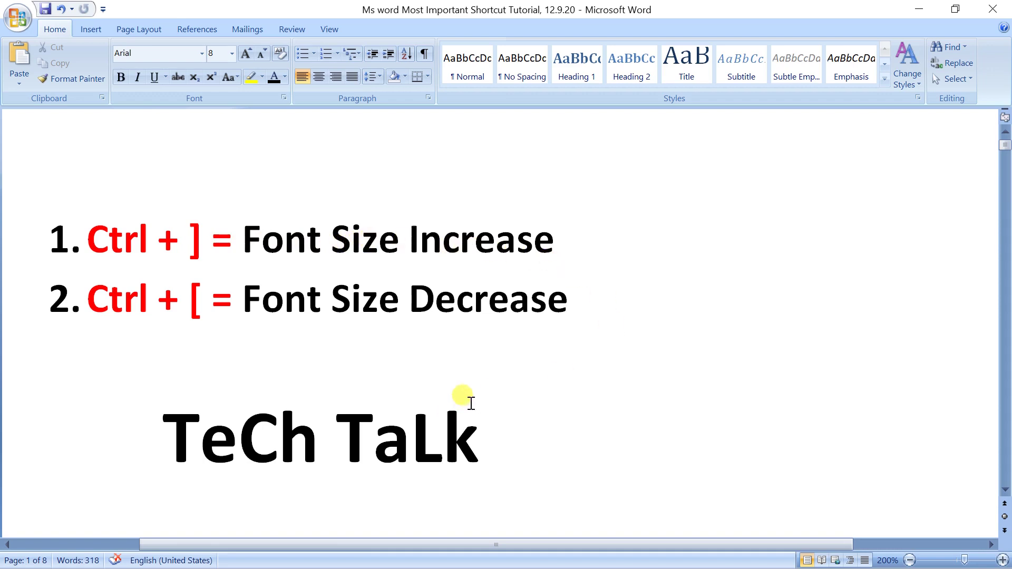
# Select TeCh TaLk and enlarge it from 36 to 57 pt with Ctrl+]
pyautogui.moveTo(488, 440)
pyautogui.mouseDown()
pyautogui.moveTo(402, 429)
pyautogui.moveTo(208, 433)
pyautogui.mouseUp()
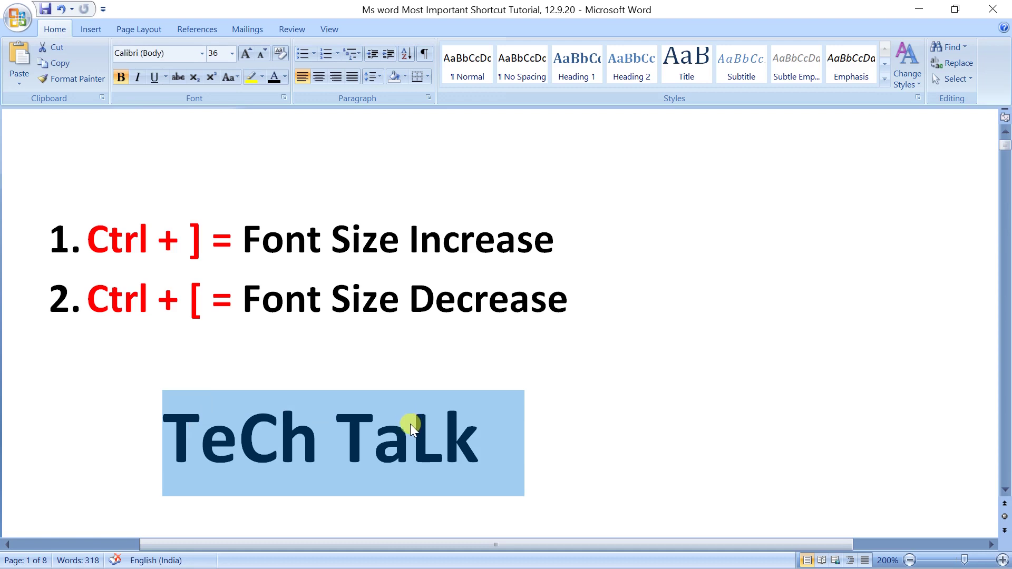
pyautogui.hotkey('ctrl', ']')
pyautogui.hotkey('ctrl', ']')
pyautogui.hotkey('ctrl', ']')
pyautogui.hotkey('ctrl', ']')
pyautogui.hotkey('ctrl', ']')
pyautogui.hotkey('ctrl', ']')
pyautogui.hotkey('ctrl', ']')
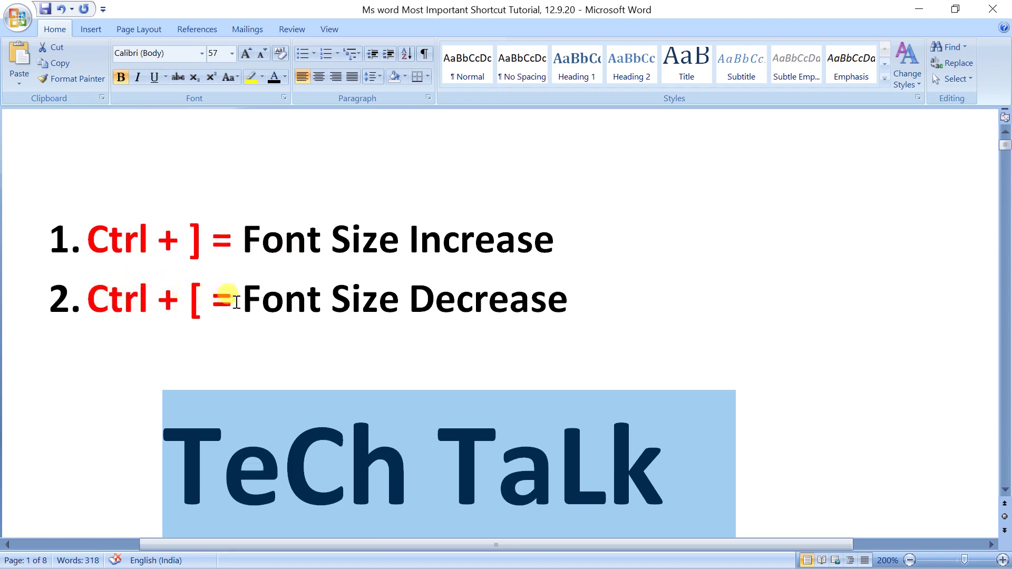
pyautogui.moveTo(241, 300); pyautogui.dragTo(591, 336)
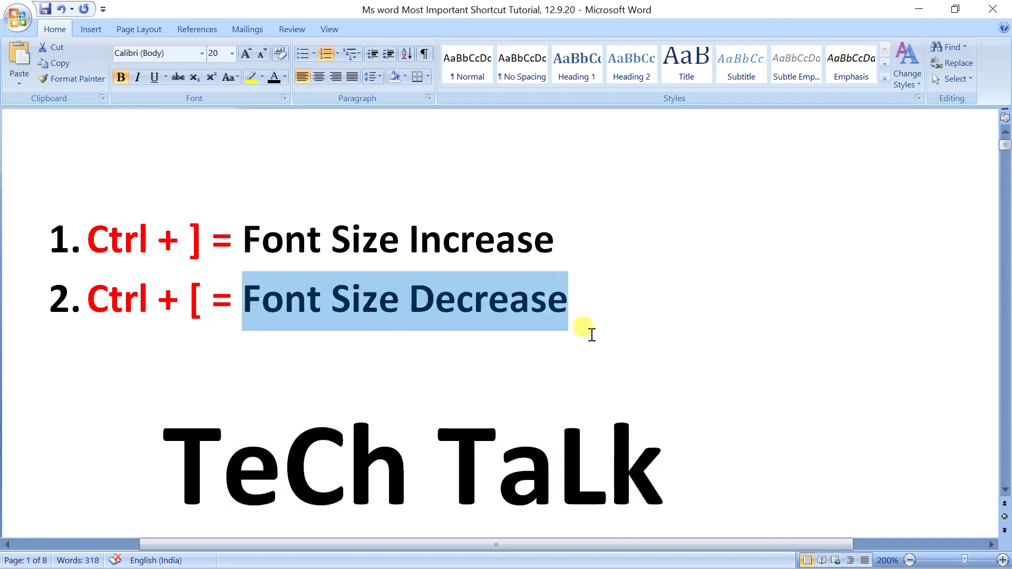
pyautogui.click(654, 451)
# Reselect TeCh TaLk and shrink it step by step down to 14 pt with Ctrl+[
pyautogui.moveTo(659, 464)
pyautogui.mouseDown()
pyautogui.moveTo(337, 454)
pyautogui.moveTo(280, 442)
pyautogui.mouseUp()
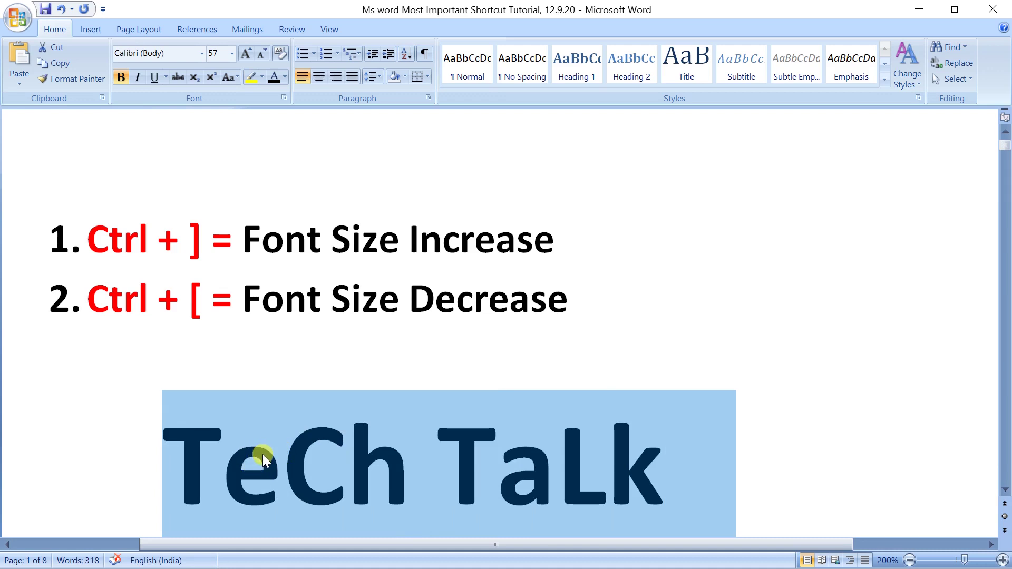
pyautogui.hotkey('ctrl', '[')
pyautogui.hotkey('ctrl', '[')
pyautogui.hotkey('ctrl', '[')
pyautogui.hotkey('ctrl', '[')
pyautogui.hotkey('ctrl', '[')
pyautogui.hotkey('ctrl', '[')
pyautogui.hotkey('ctrl', '[')
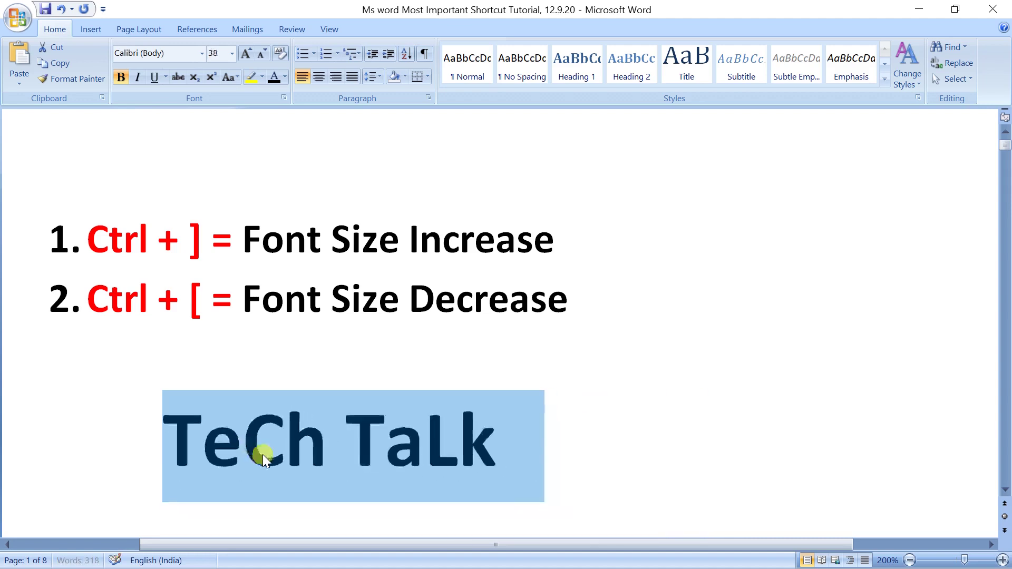
pyautogui.hotkey('ctrl', '[')
pyautogui.hotkey('ctrl', '[')
pyautogui.hotkey('ctrl', '[')
pyautogui.hotkey('ctrl', '[')
pyautogui.hotkey('ctrl', '[')
pyautogui.hotkey('ctrl', '[')
pyautogui.hotkey('ctrl', '[')
pyautogui.hotkey('ctrl', '[')
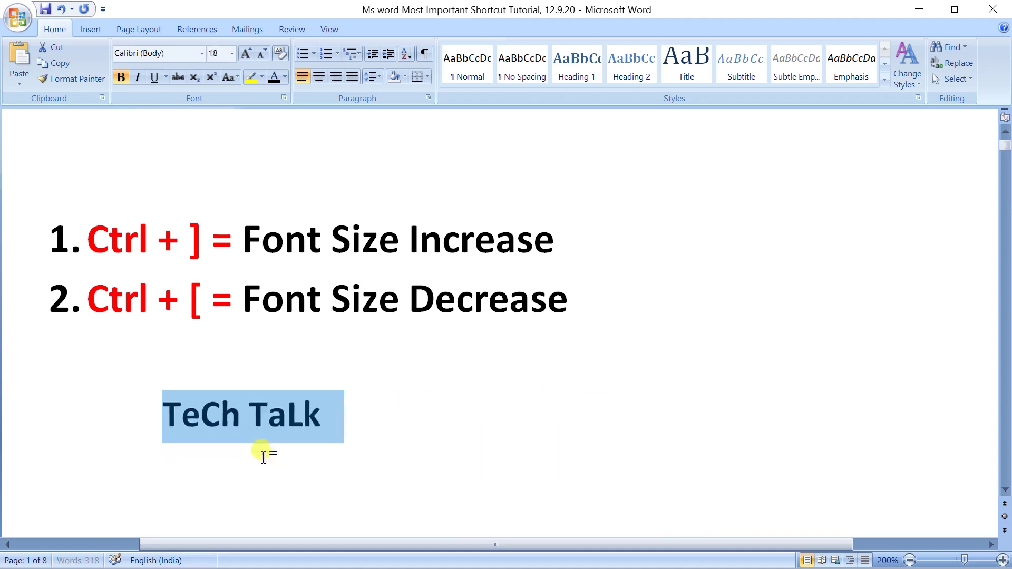
pyautogui.hotkey('ctrl', '[')
pyautogui.hotkey('ctrl', '[')
pyautogui.hotkey('ctrl', '[')
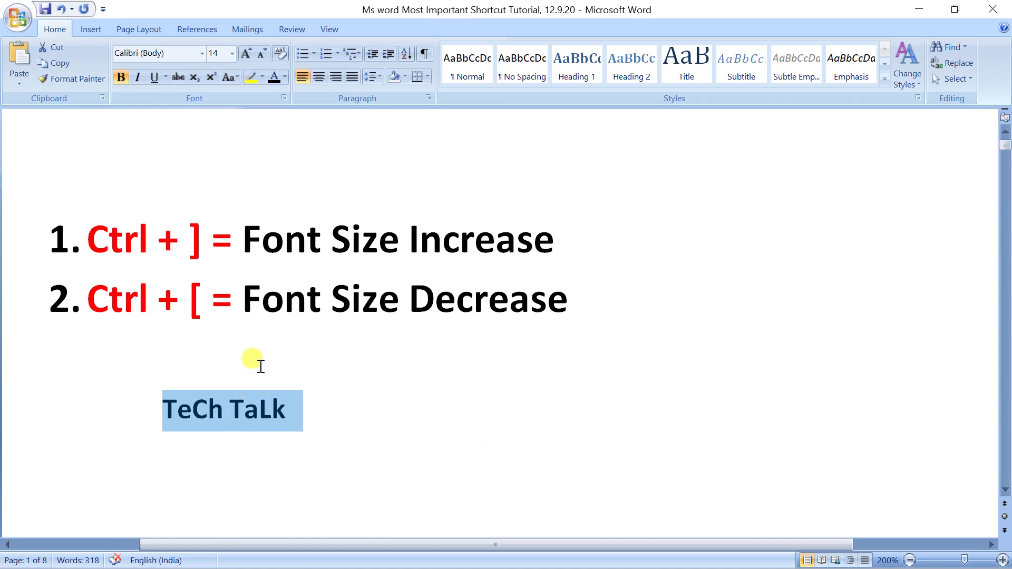
pyautogui.click(683, 312)
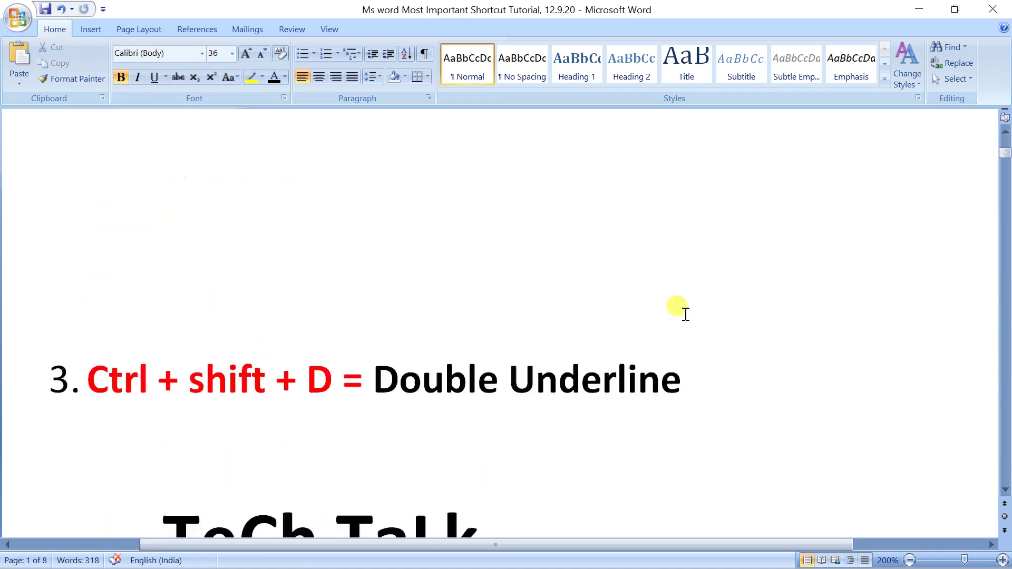
pyautogui.scroll(-3, 685, 314)
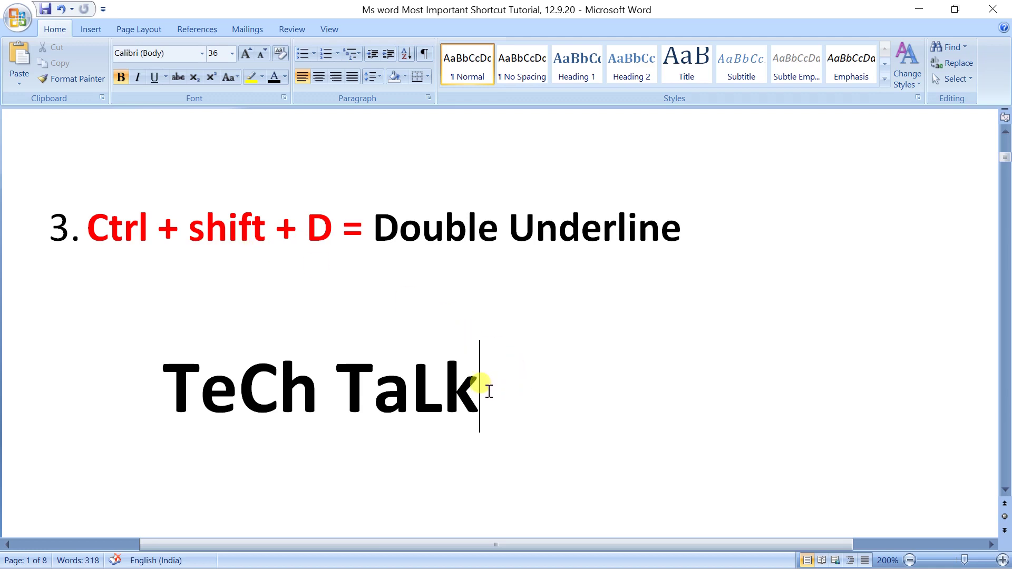
pyautogui.moveTo(480, 400); pyautogui.dragTo(217, 395)
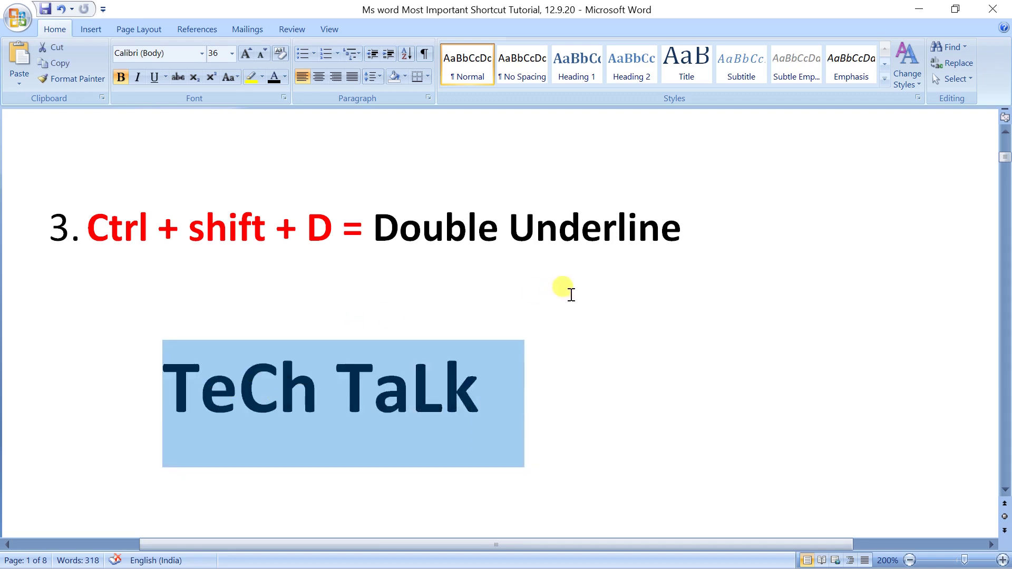
pyautogui.hotkey('ctrl', 'shift', 'd')
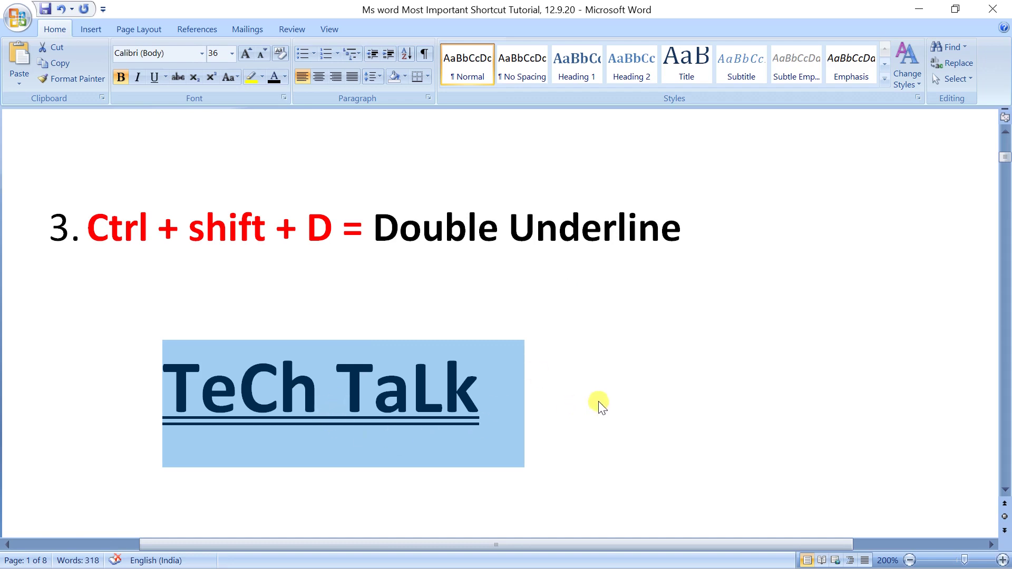
pyautogui.click(580, 403)
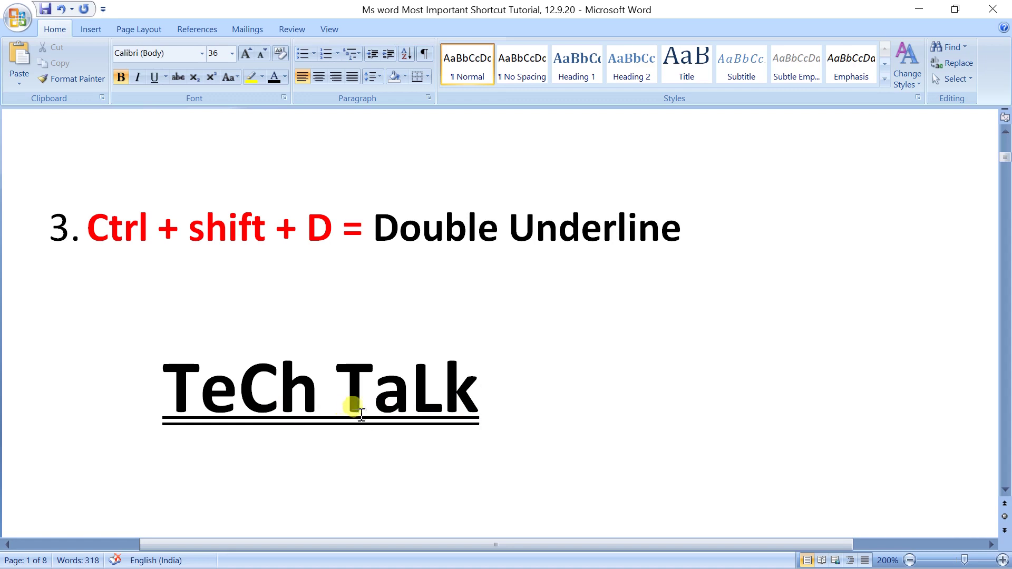
pyautogui.moveTo(482, 406); pyautogui.dragTo(228, 407)
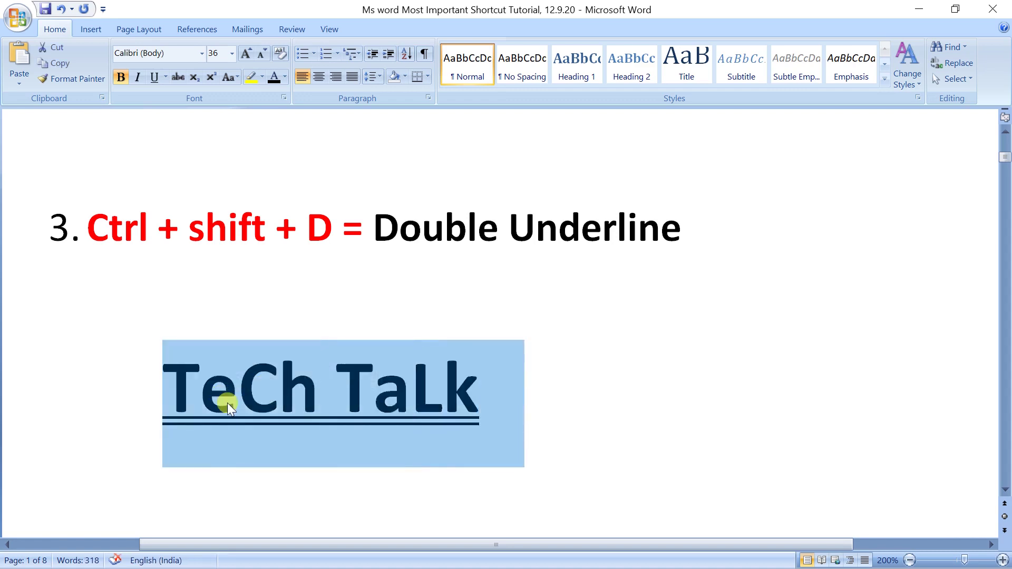
pyautogui.hotkey('ctrl', 'shift', 'd')
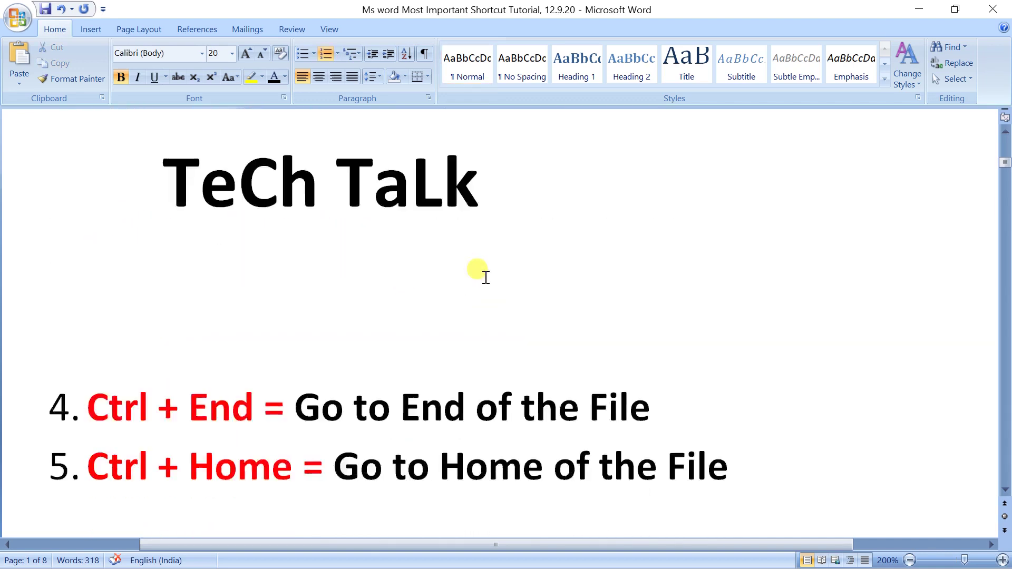
# From item 4, jump to the document's blank last page with Ctrl+End, then back to the start with Ctrl+Home
pyautogui.scroll(-2, 485, 278)
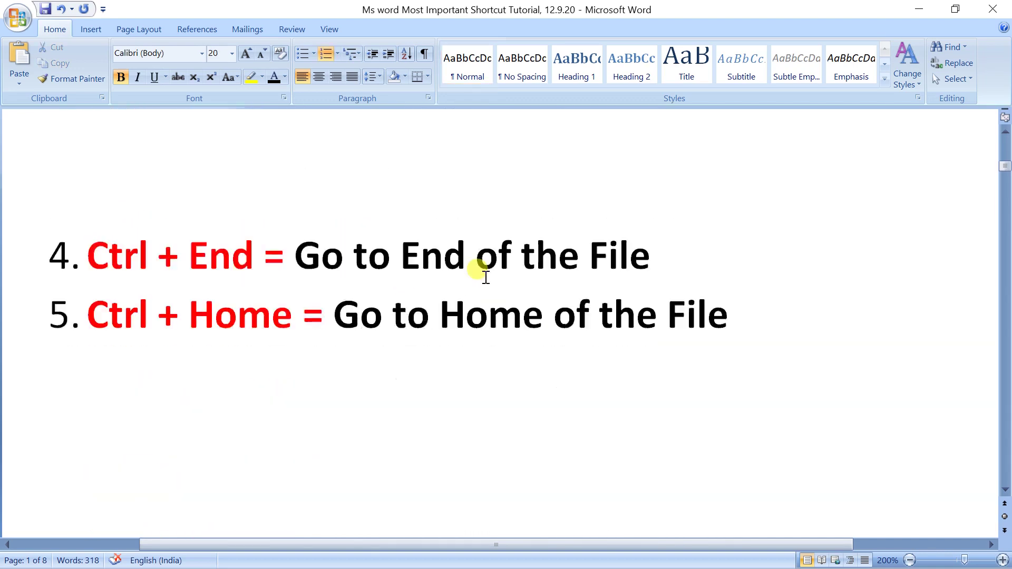
pyautogui.scroll(-1, 486, 278)
pyautogui.scroll(1, 486, 278)
pyautogui.moveTo(296, 258); pyautogui.dragTo(621, 275)
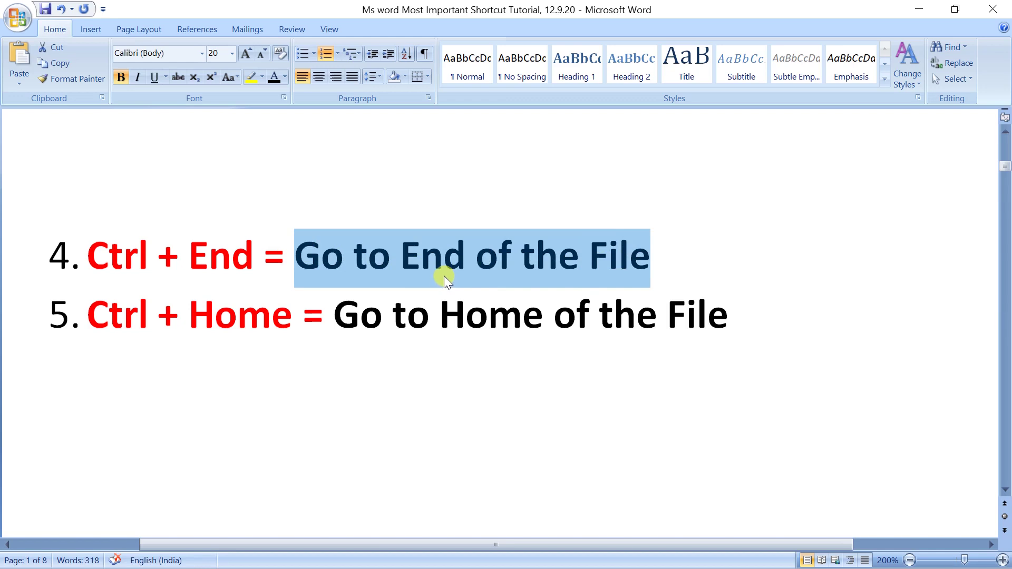
pyautogui.moveTo(253, 250); pyautogui.dragTo(90, 252)
pyautogui.click(343, 256)
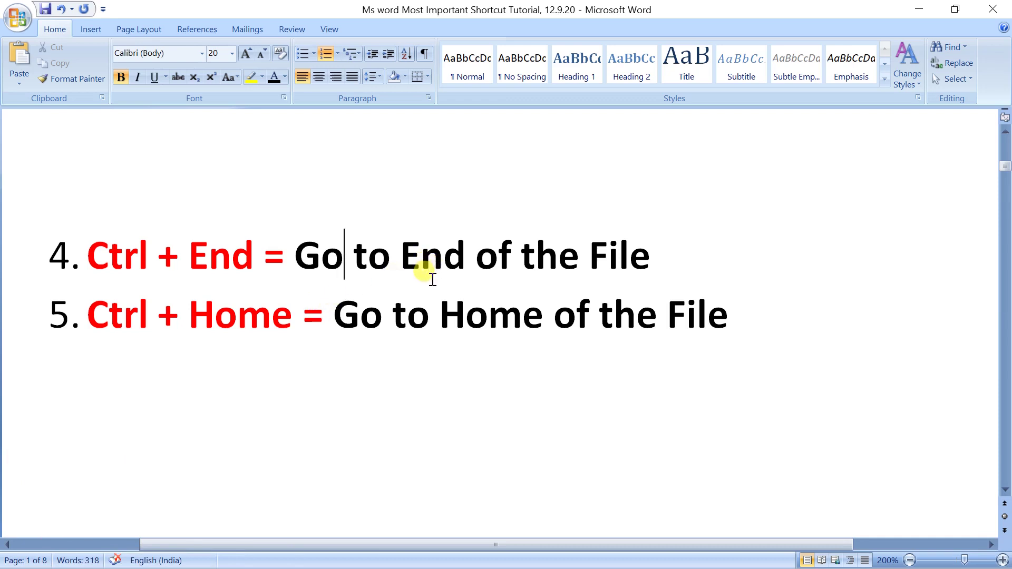
pyautogui.hotkey('ctrl', 'End')
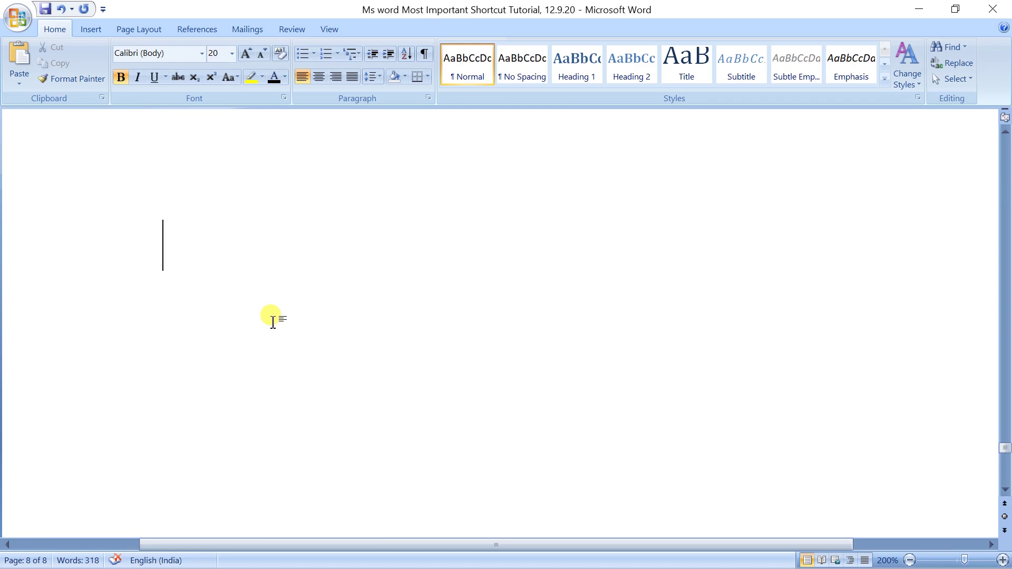
pyautogui.hotkey('ctrl', 'Home')
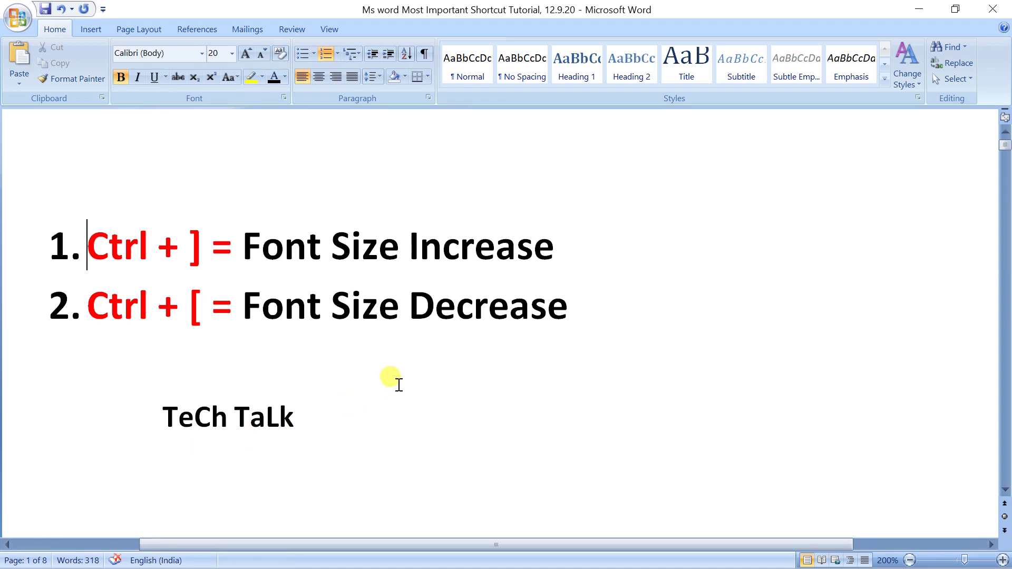
# Scroll down to items 6 and 7, Superscript and Subscript, with samples X2 and H2O
pyautogui.scroll(-5, 387, 377)
pyautogui.scroll(-5, 387, 376)
pyautogui.scroll(-2, 388, 377)
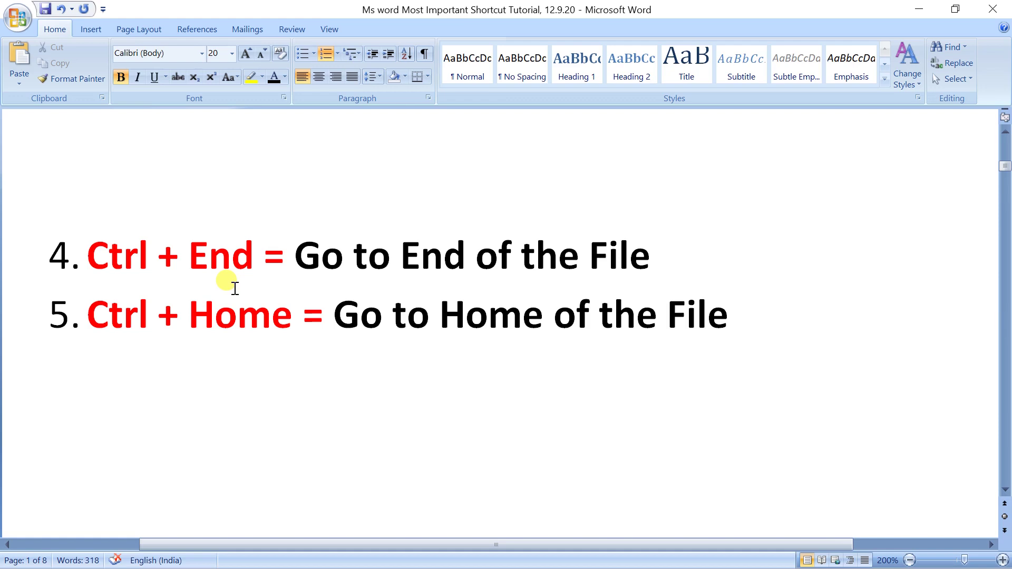
pyautogui.scroll(-2, 610, 350)
pyautogui.scroll(-1, 610, 350)
pyautogui.scroll(-1, 610, 350)
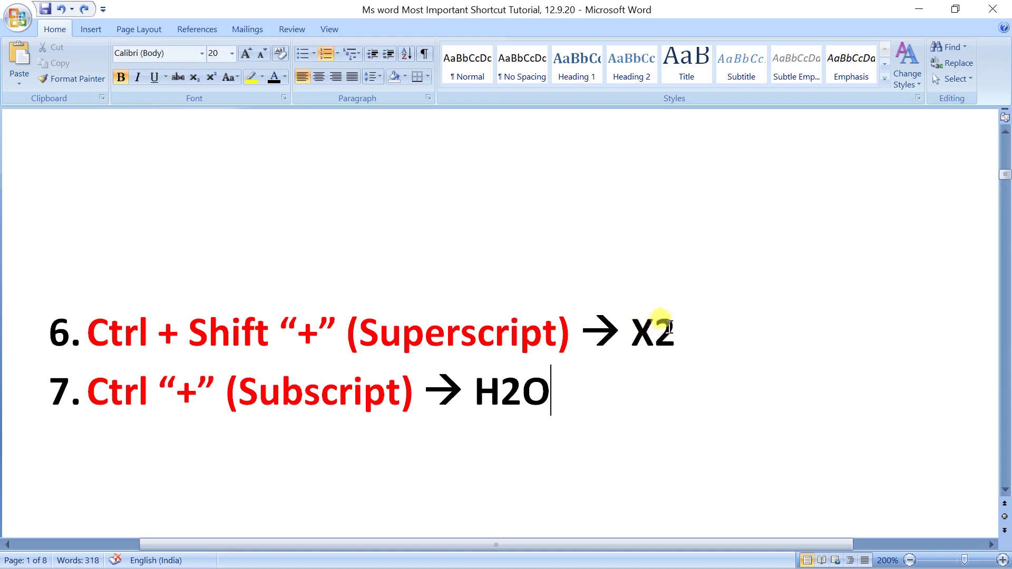
# Superscript the 2 after X in item 6 with Ctrl+Shift+Plus so it reads X²
pyautogui.click(679, 330)
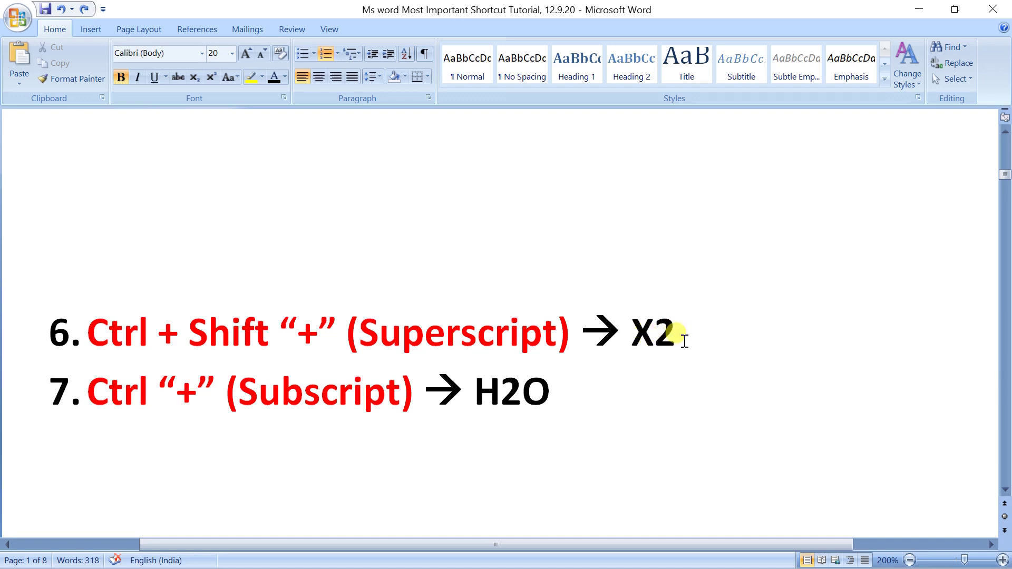
pyautogui.moveTo(678, 337); pyautogui.dragTo(655, 342)
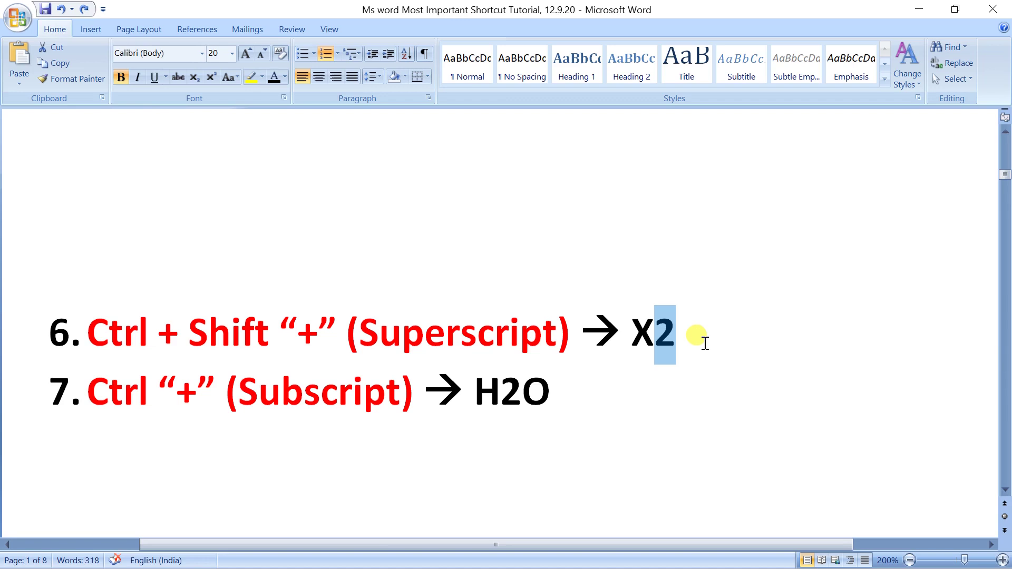
pyautogui.hotkey('ctrl', 'shift', '+')
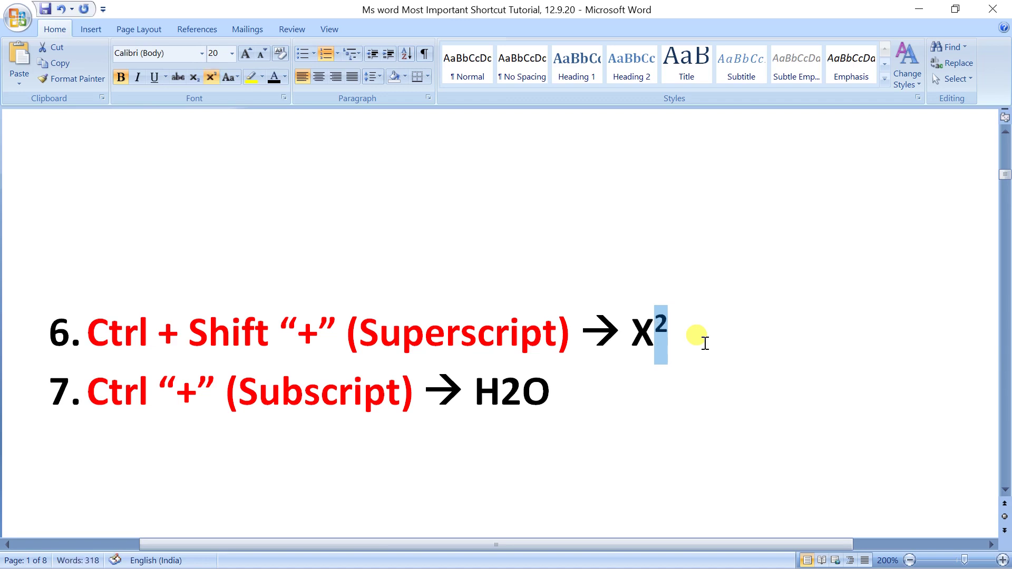
pyautogui.click(672, 337)
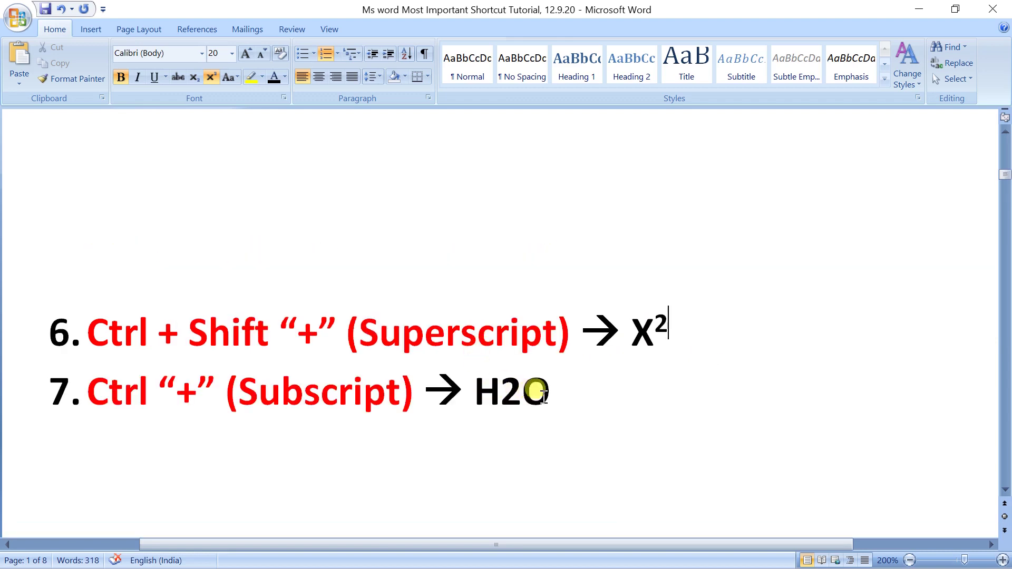
# Subscript the 2 in H2O with Ctrl+= so it reads H₂O
pyautogui.click(530, 406)
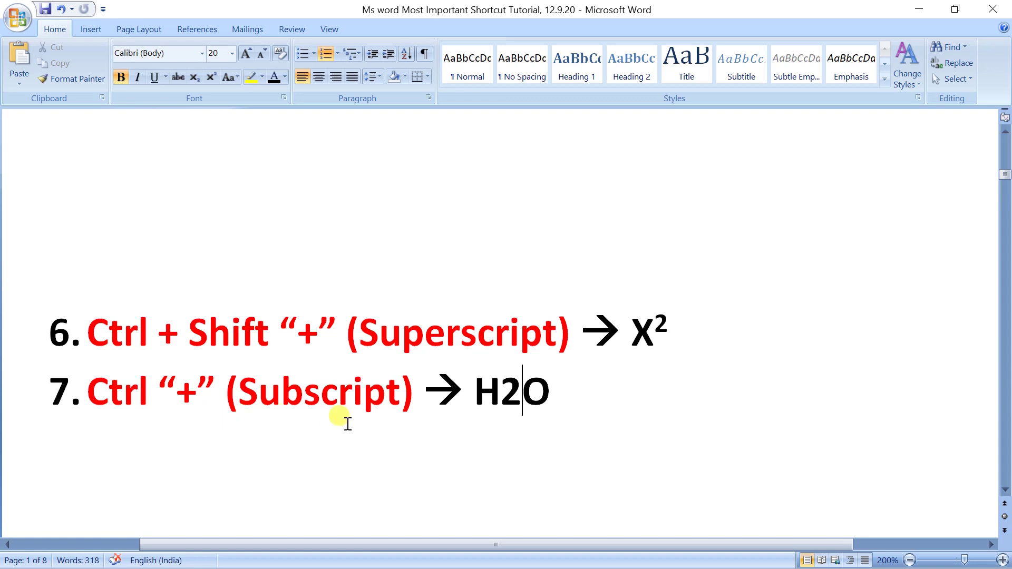
pyautogui.moveTo(521, 395); pyautogui.dragTo(501, 395)
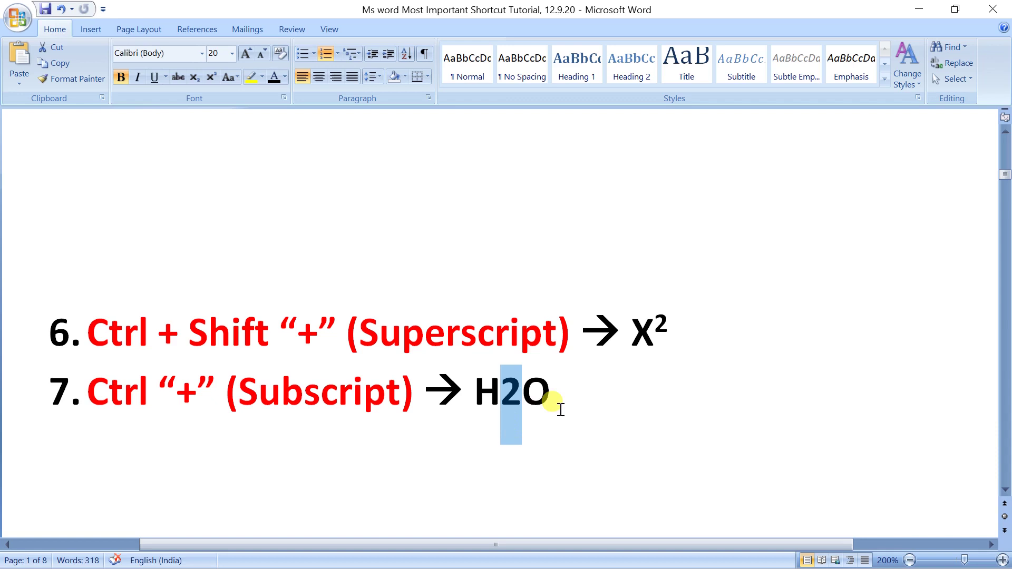
pyautogui.hotkey('ctrl', '=')
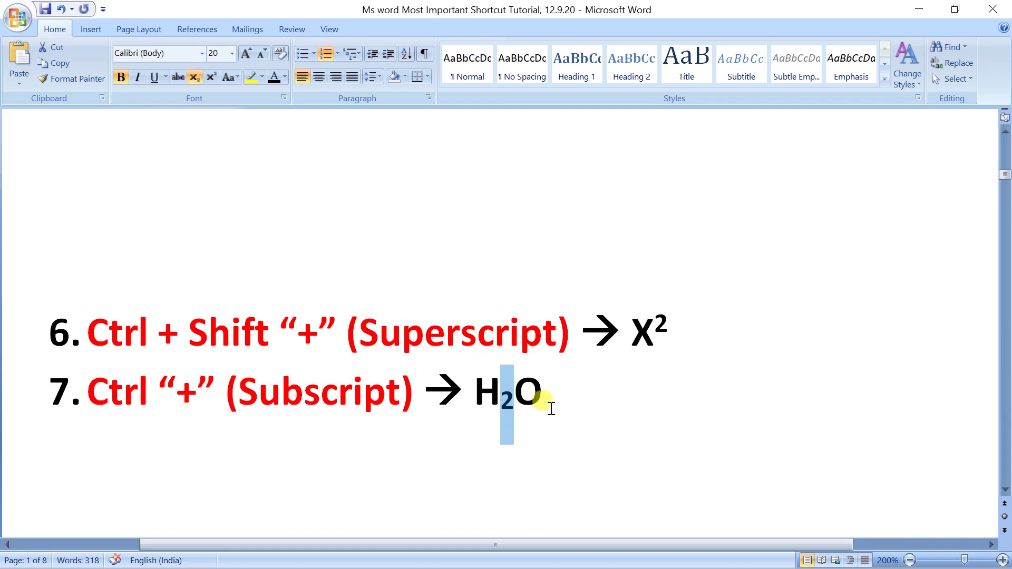
pyautogui.click(552, 396)
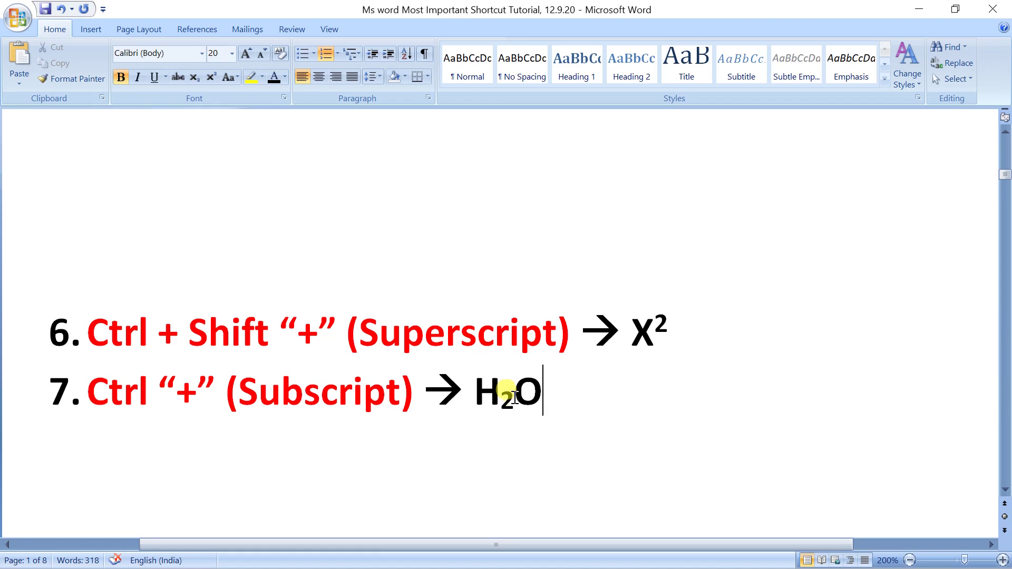
pyautogui.hotkey('ctrl', 'z')
# Scroll down to item 9 and locate its sample words Copy and Format
pyautogui.scroll(-1, 677, 320)
pyautogui.scroll(-2, 677, 320)
pyautogui.scroll(-1, 675, 320)
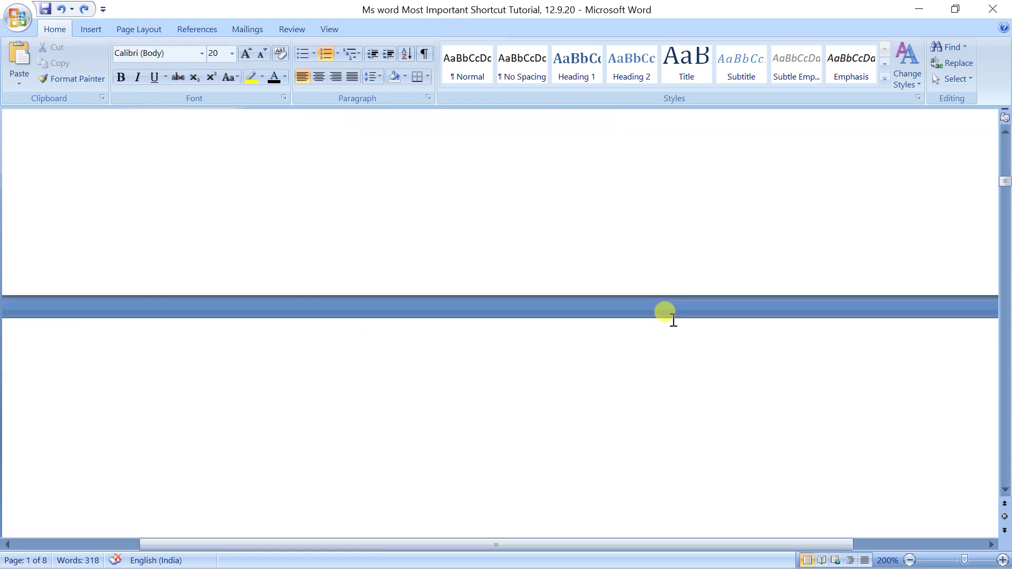
pyautogui.scroll(-1, 673, 320)
pyautogui.scroll(-1, 674, 320)
pyautogui.scroll(-1, 674, 320)
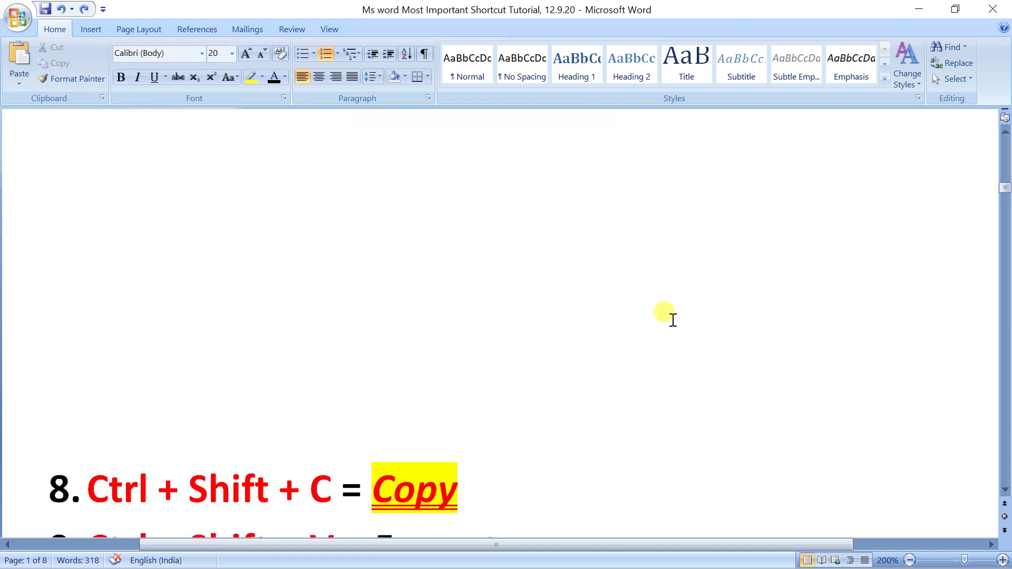
pyautogui.scroll(-1, 673, 320)
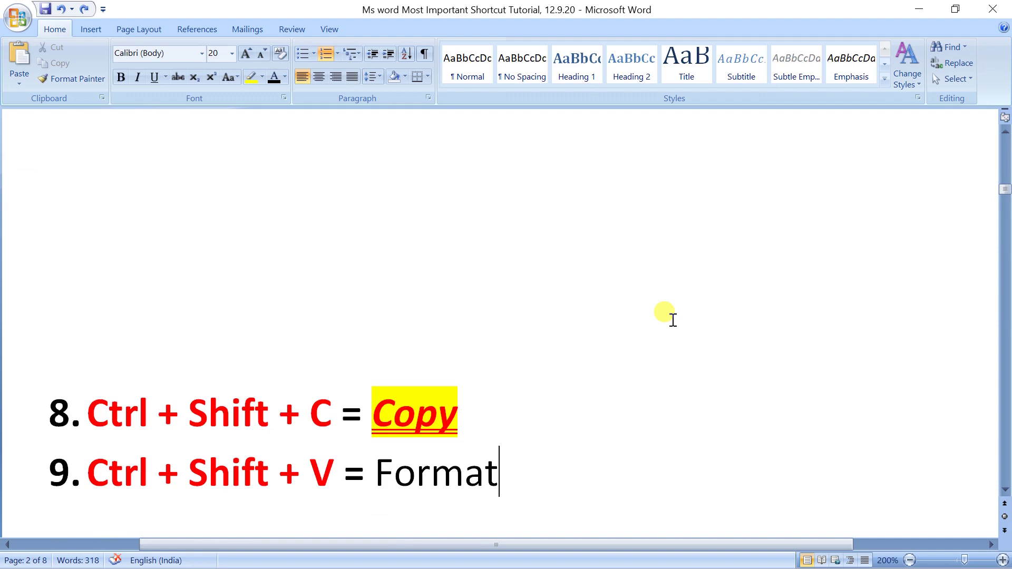
pyautogui.scroll(-1, 556, 330)
pyautogui.scroll(-1, 442, 353)
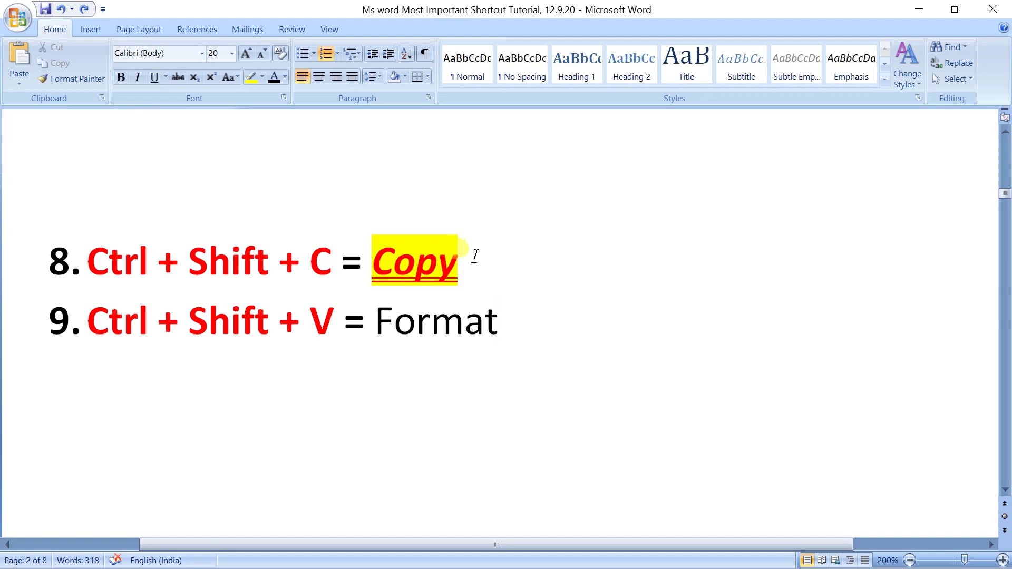
pyautogui.click(462, 261)
pyautogui.moveTo(499, 325); pyautogui.dragTo(490, 330)
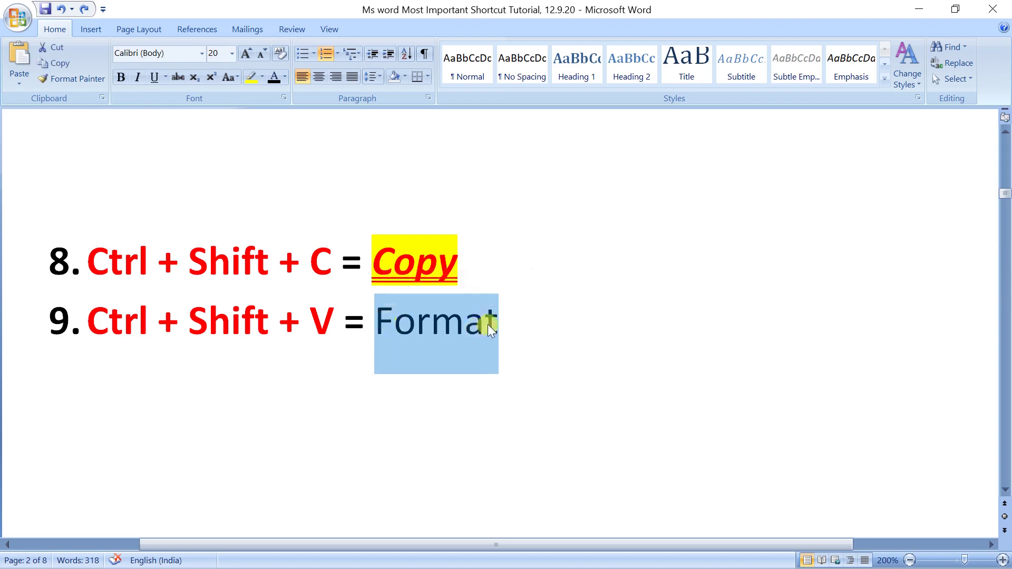
pyautogui.click(489, 323)
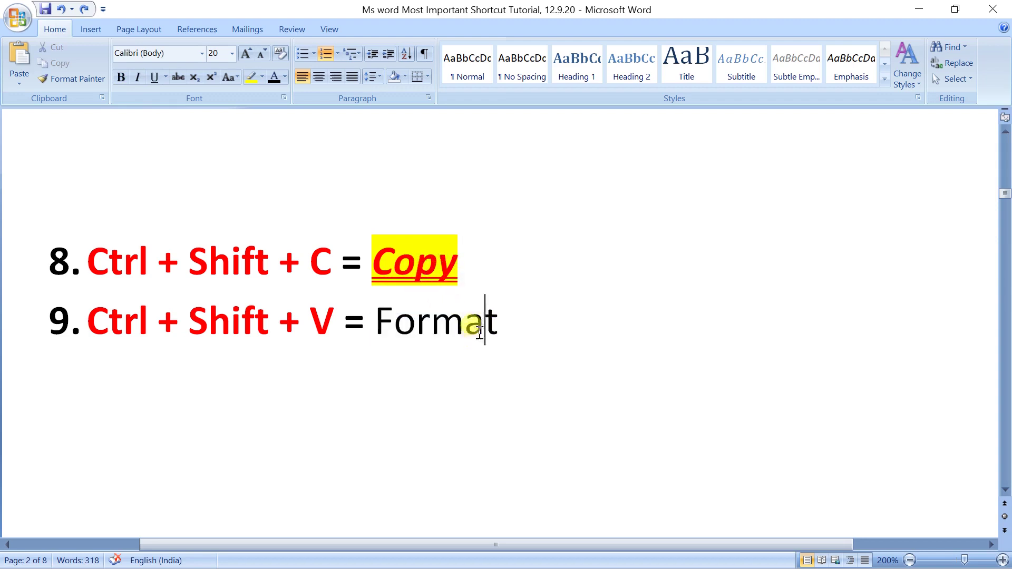
# Copy the red bold italic highlighted styling of Copy and paste it onto Format with Ctrl+Shift+V
pyautogui.click(467, 268)
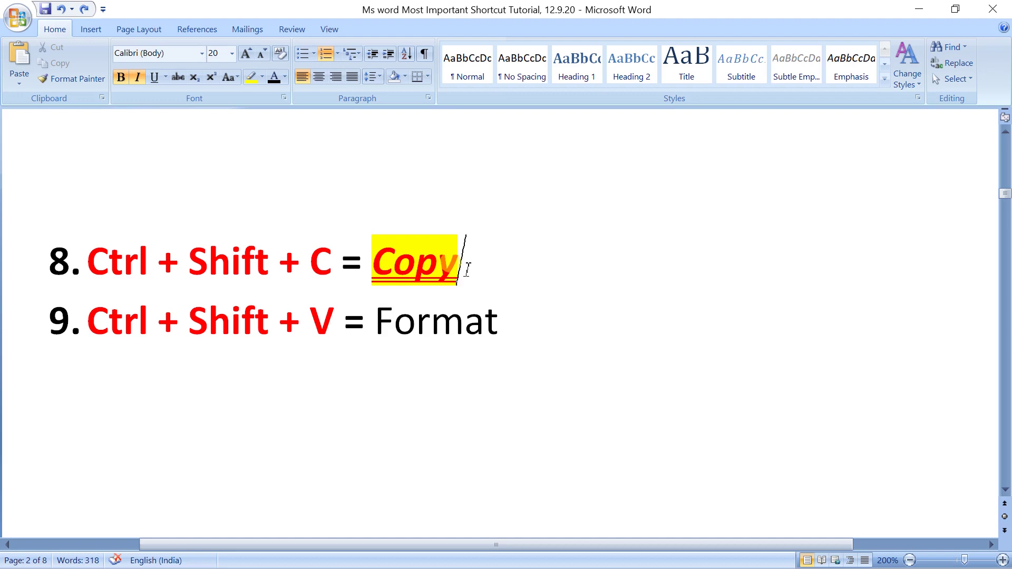
pyautogui.moveTo(467, 270); pyautogui.dragTo(379, 261)
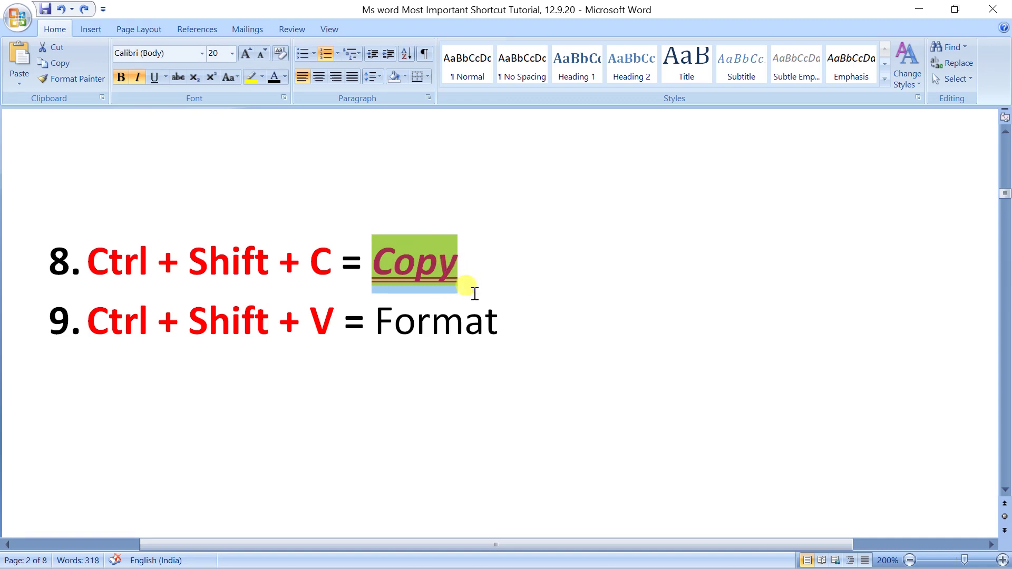
pyautogui.click(505, 324)
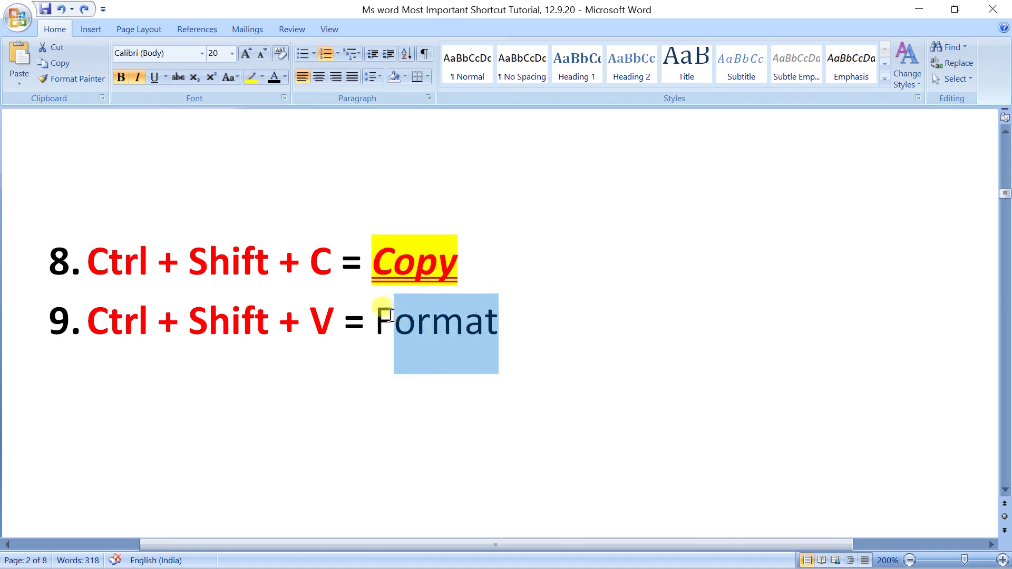
pyautogui.moveTo(422, 316); pyautogui.dragTo(375, 315)
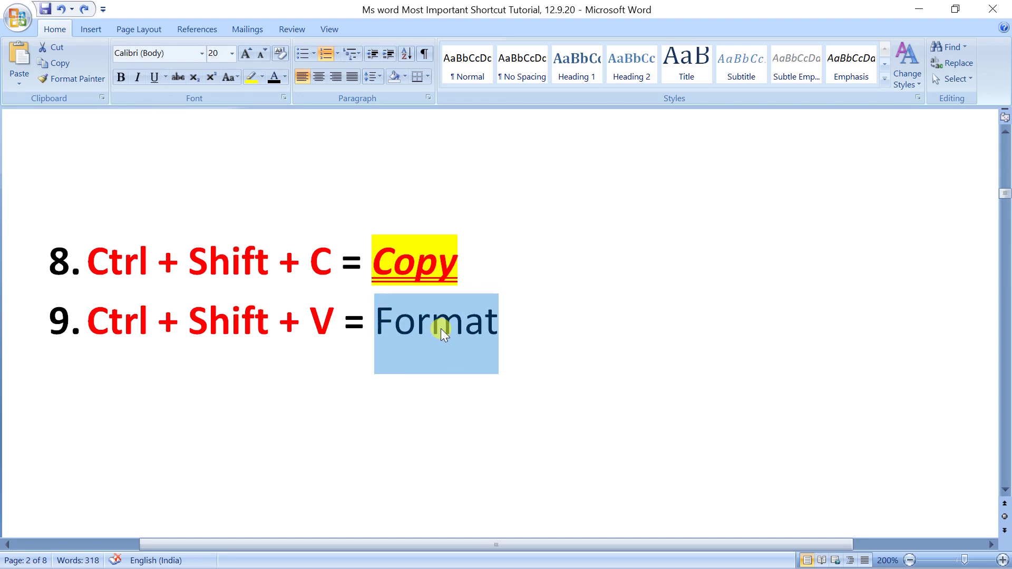
pyautogui.hotkey('ctrl', 'shift', 'v')
pyautogui.click(514, 317)
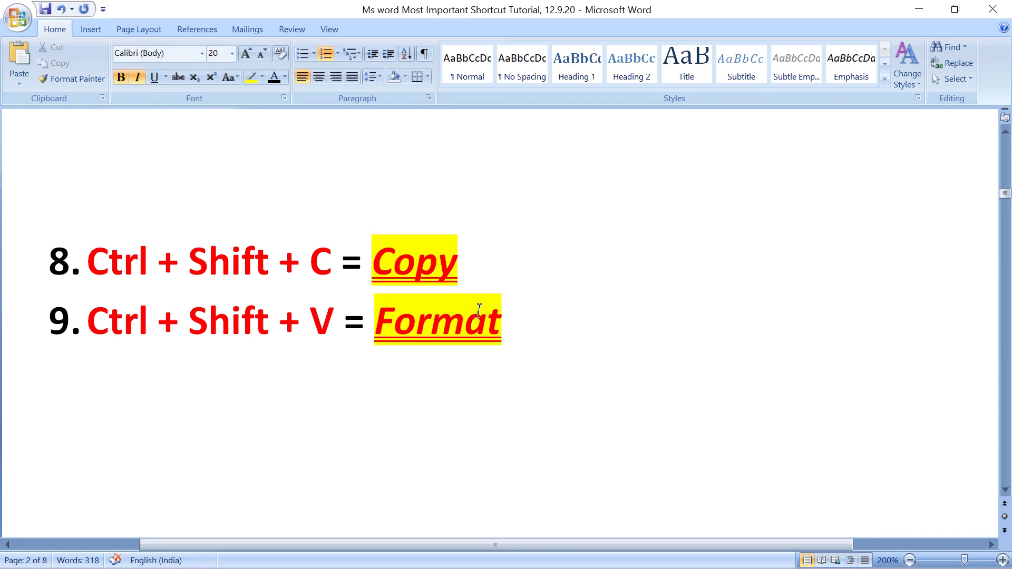
# Change the red word Computer under item 10 to COMPUTER with Ctrl+Shift+A
pyautogui.scroll(-3, 549, 294)
pyautogui.scroll(-1, 549, 294)
pyautogui.scroll(-1, 548, 294)
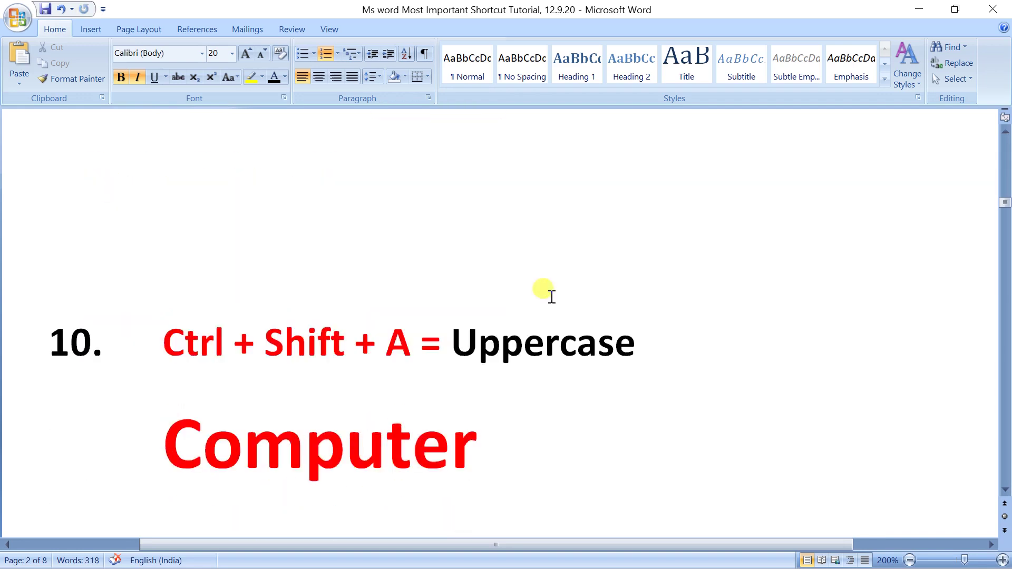
pyautogui.scroll(-1, 549, 294)
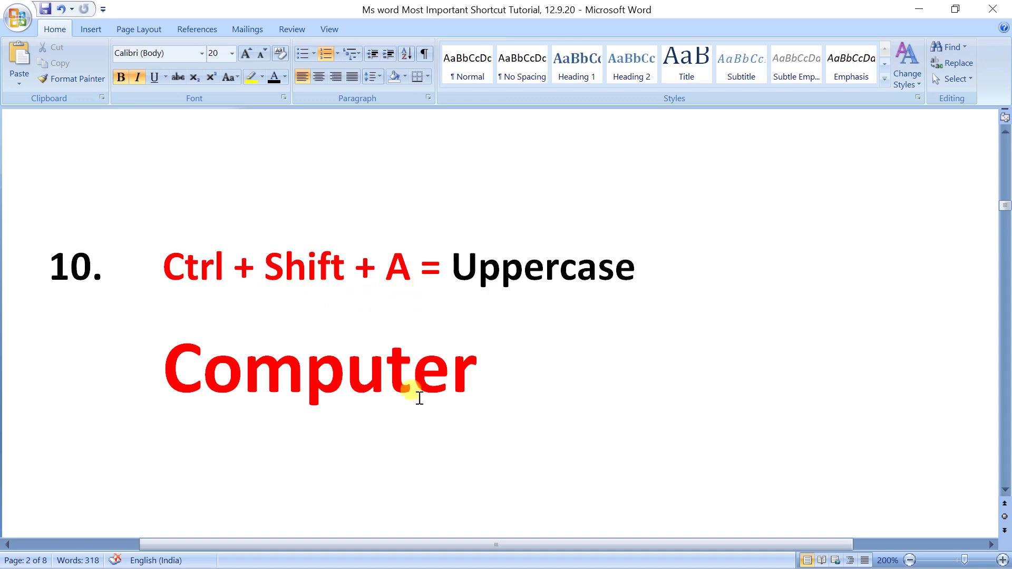
pyautogui.moveTo(476, 368); pyautogui.dragTo(176, 347)
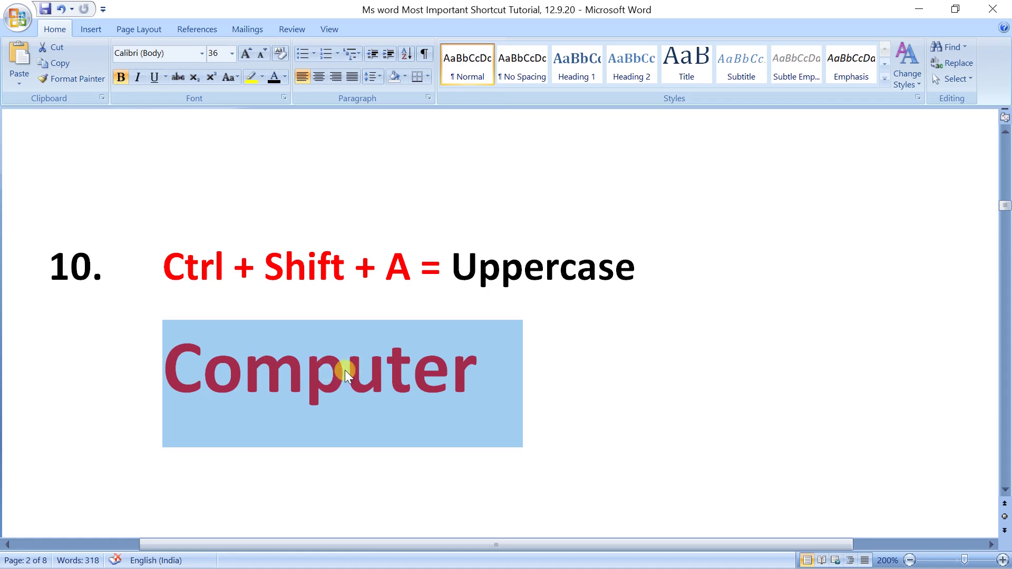
pyautogui.hotkey('ctrl', 'shift', 'a')
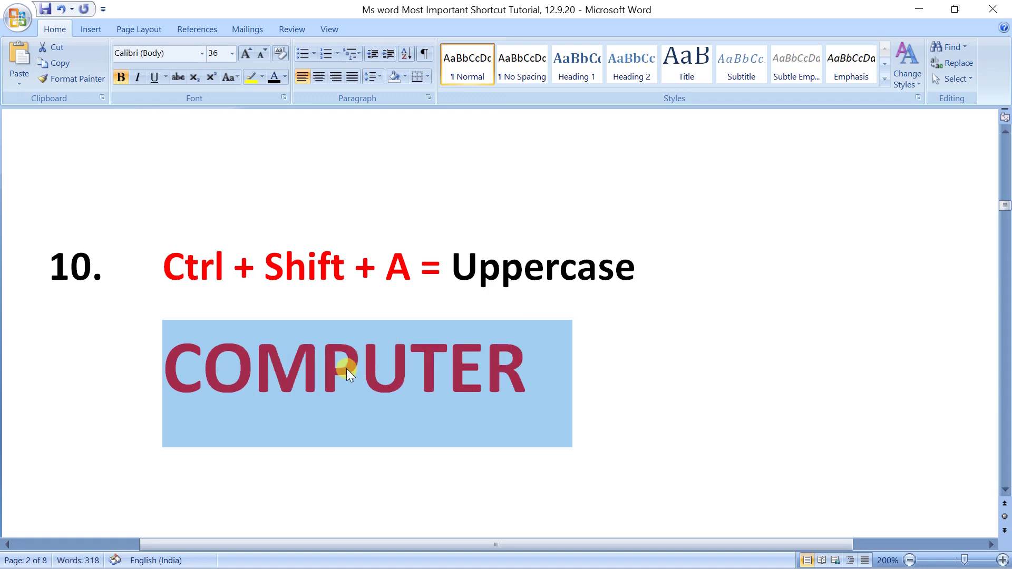
pyautogui.click(605, 382)
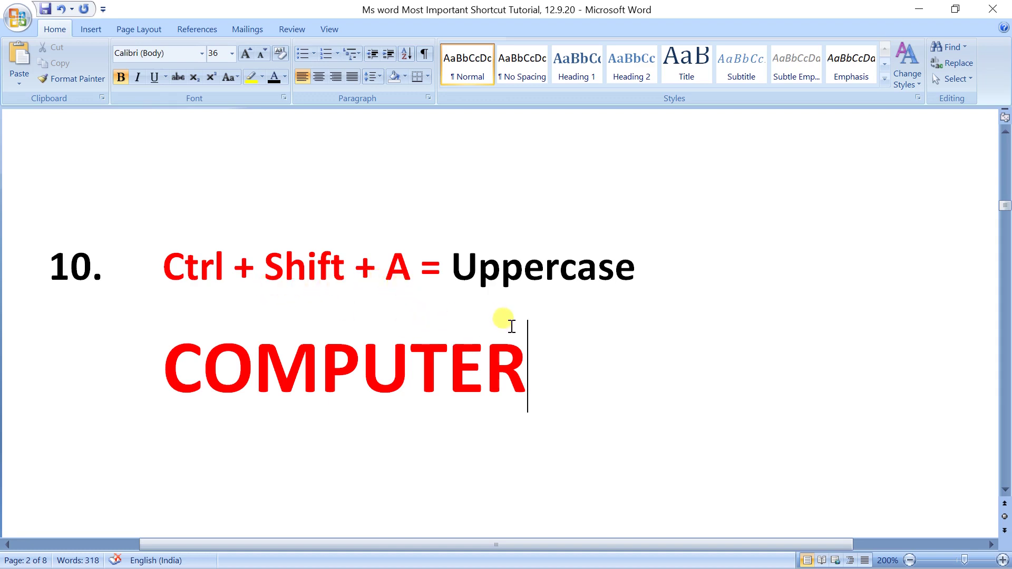
# Scroll down to item 11, F5 = Go To a Particular page
pyautogui.scroll(-3, 537, 327)
pyautogui.scroll(-1, 537, 327)
pyautogui.scroll(-1, 537, 326)
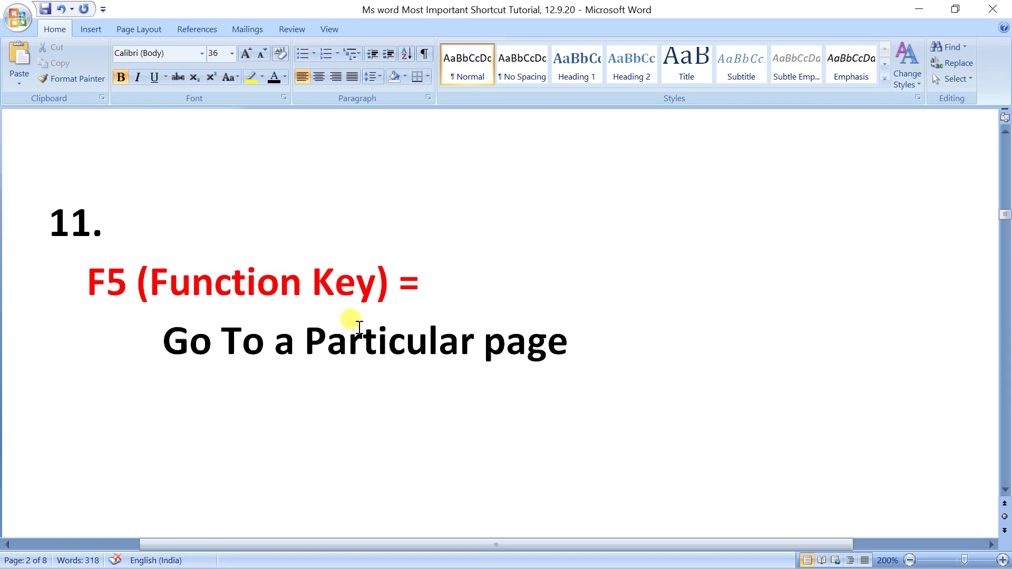
pyautogui.press('F5')
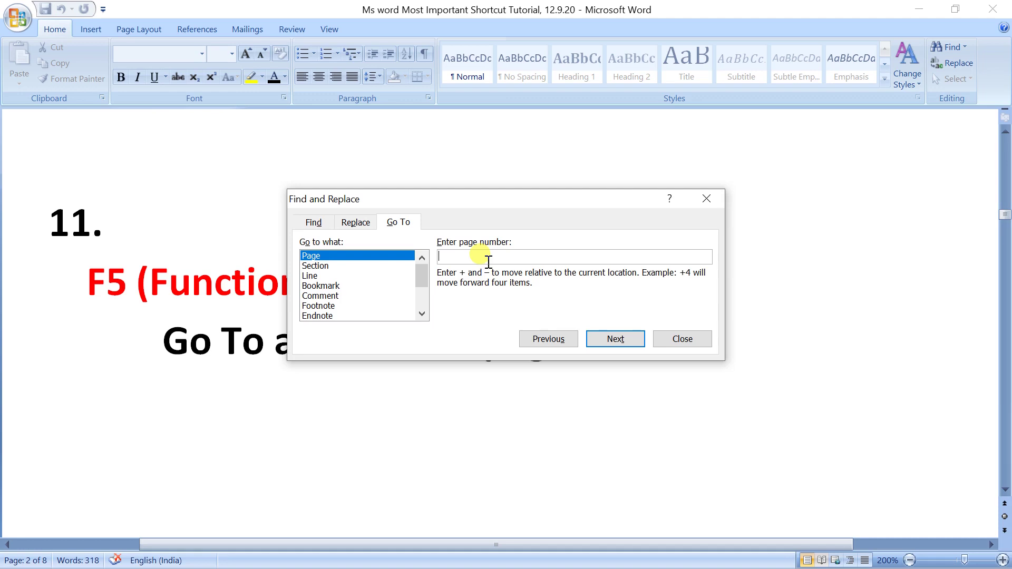
pyautogui.write('1')
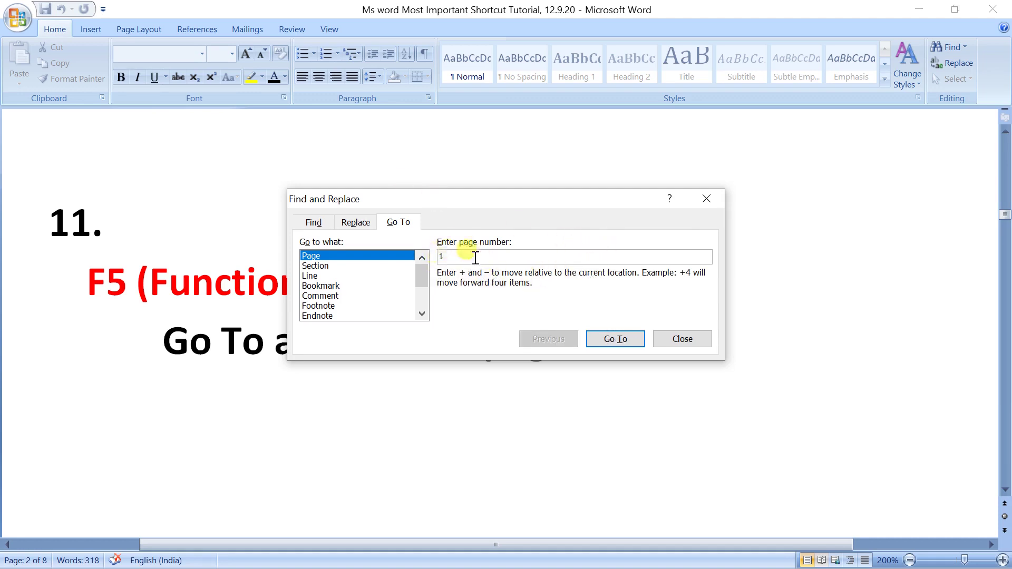
pyautogui.click(609, 340)
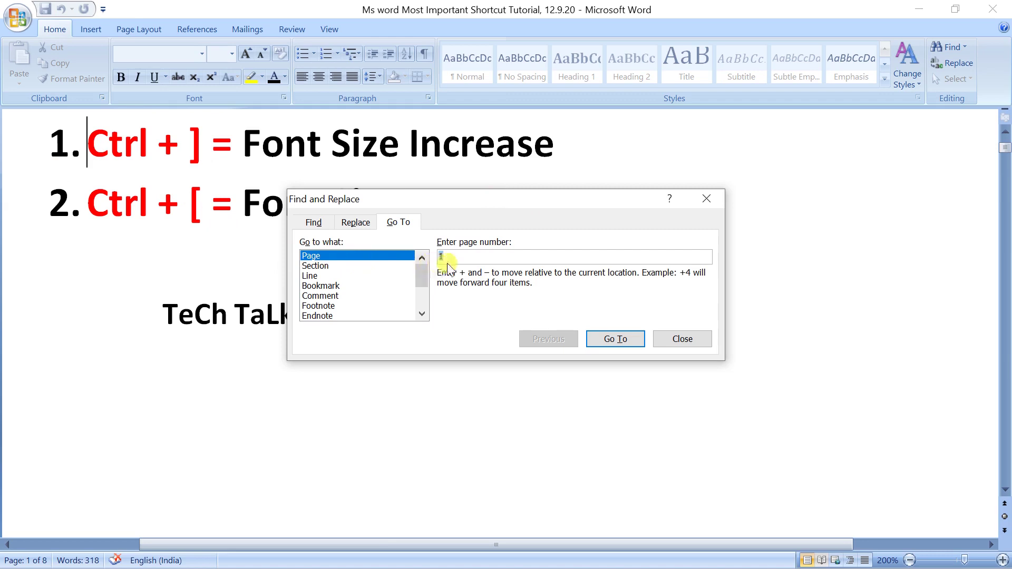
pyautogui.write('2')
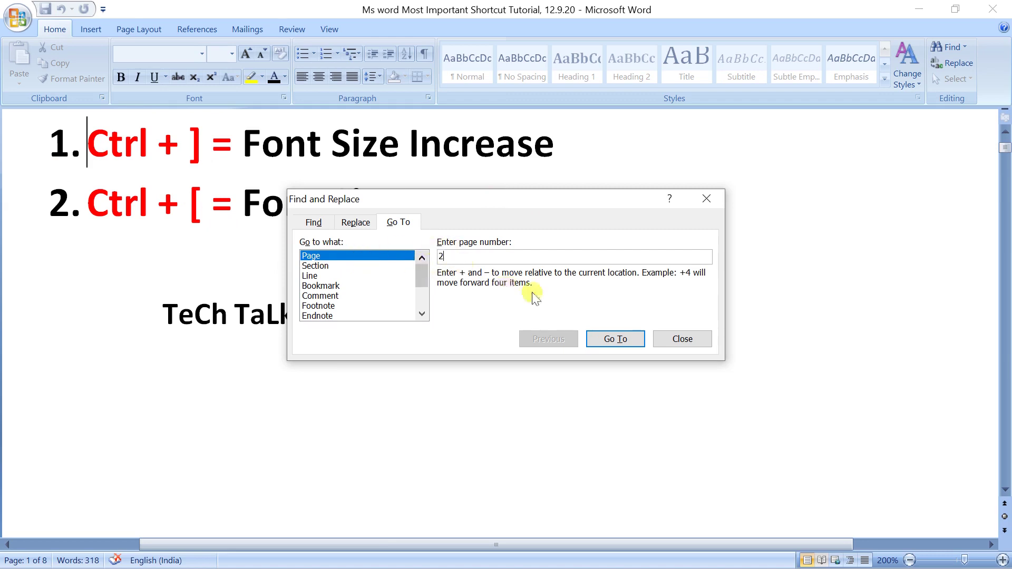
pyautogui.click(622, 344)
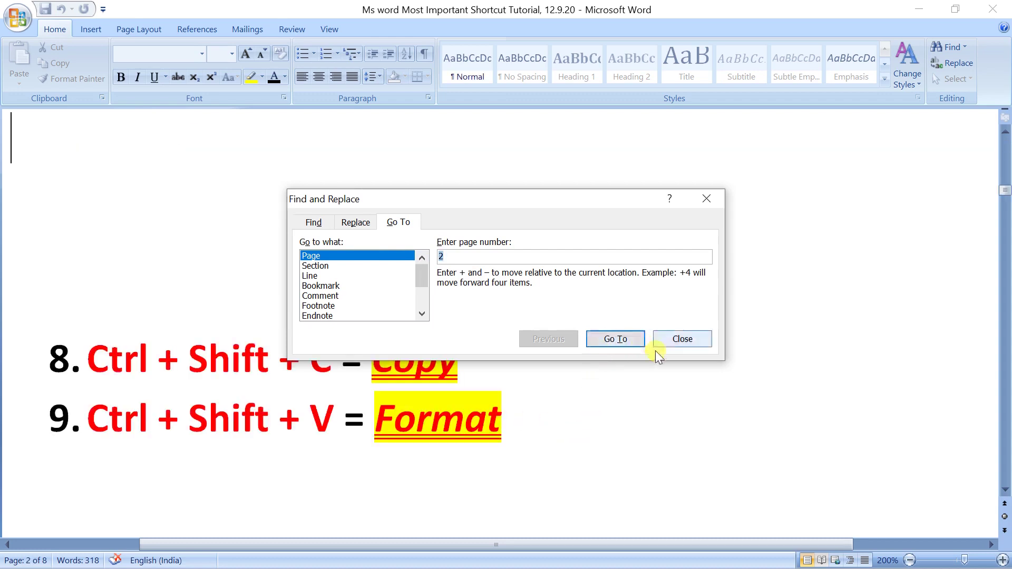
pyautogui.click(670, 339)
pyautogui.scroll(-5, 610, 366)
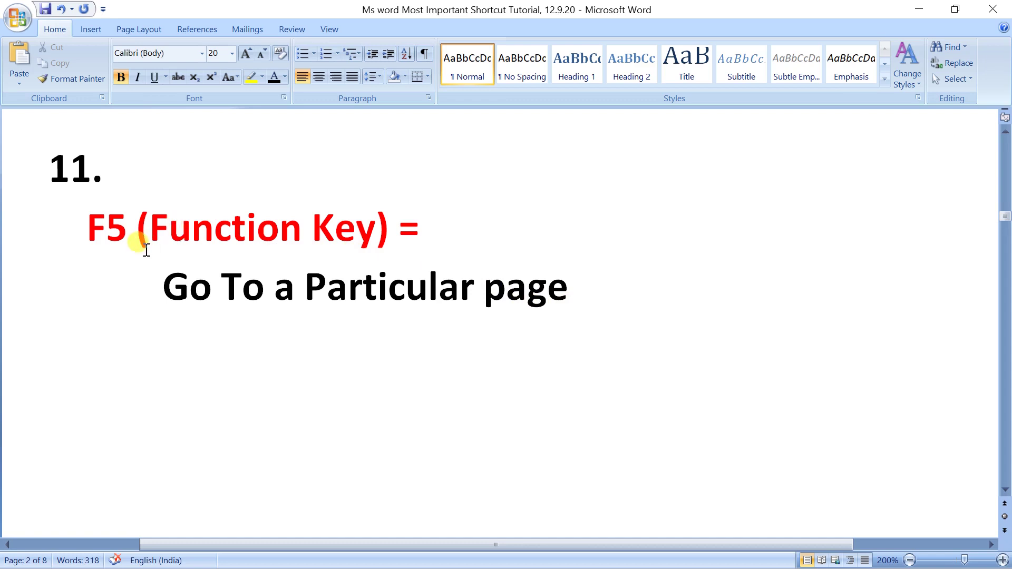
# Shrink the word Decrease in item 12 down to 4 pt with Ctrl+Shift+<
pyautogui.scroll(-2, 386, 218)
pyautogui.scroll(-2, 386, 219)
pyautogui.scroll(-3, 386, 218)
pyautogui.scroll(-1, 386, 218)
pyautogui.scroll(1, 386, 219)
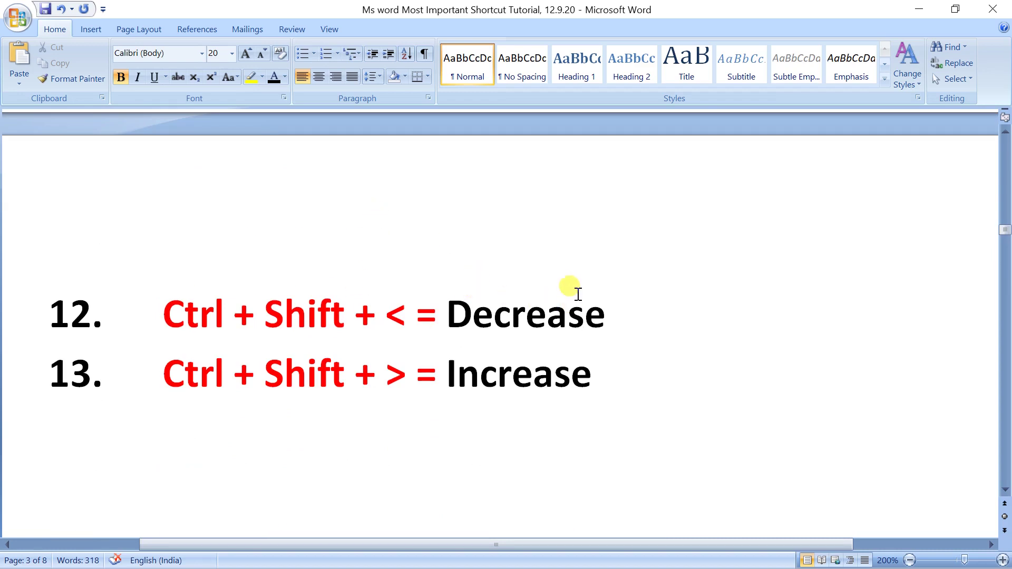
pyautogui.click(437, 316)
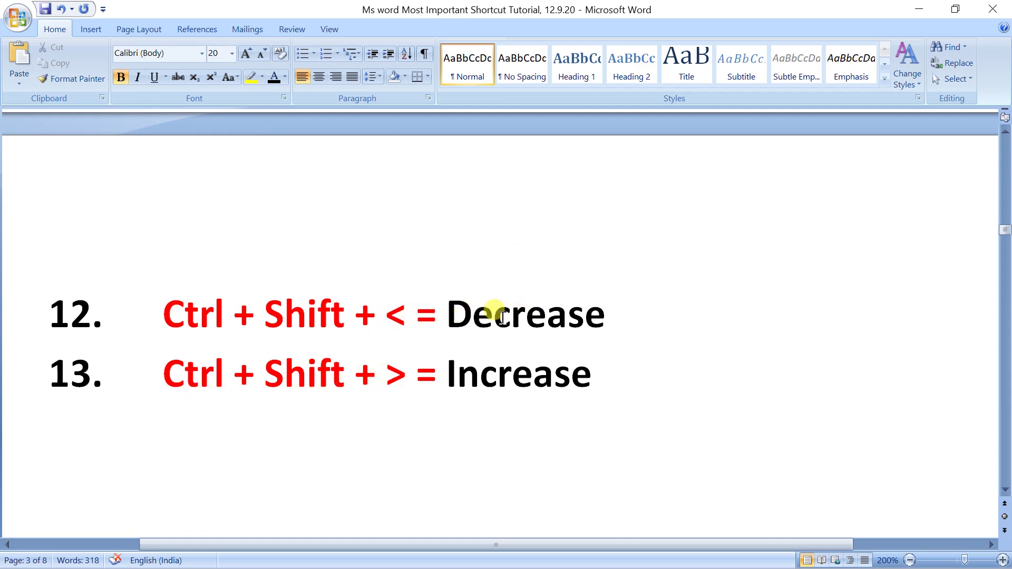
pyautogui.click(446, 312)
pyautogui.moveTo(606, 319); pyautogui.dragTo(448, 315)
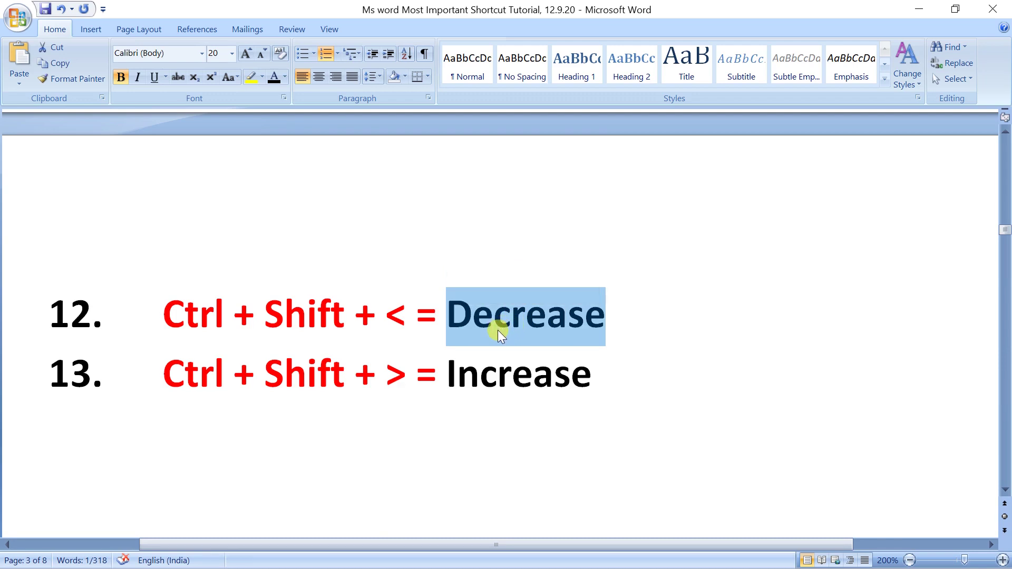
pyautogui.hotkey('ctrl', 'shift', ',')
pyautogui.hotkey('ctrl', 'shift', ',')
pyautogui.hotkey('ctrl', 'shift', ',')
pyautogui.hotkey('ctrl', 'shift', ',')
pyautogui.hotkey('ctrl', 'shift', ',')
pyautogui.hotkey('ctrl', 'shift', ',')
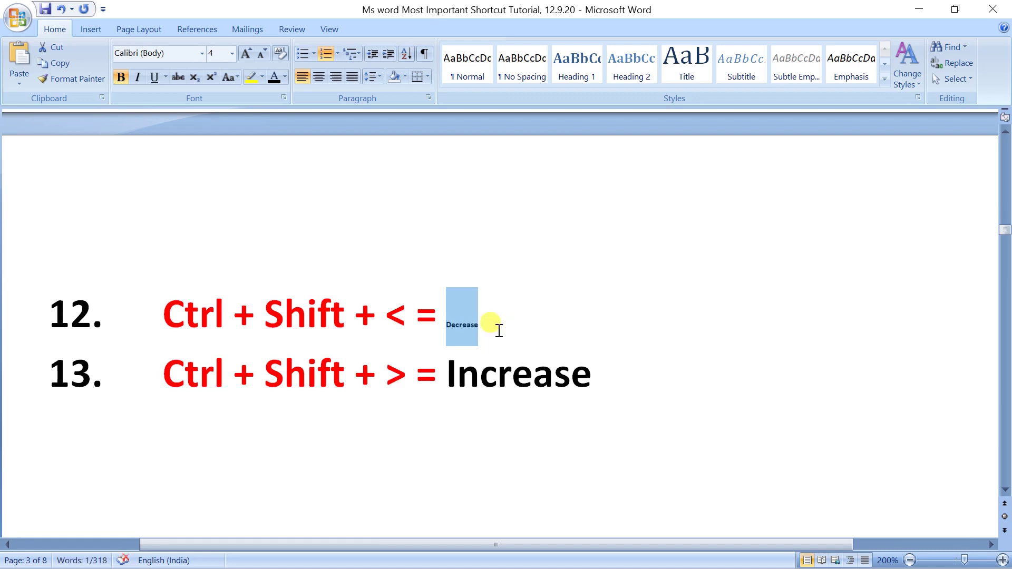
pyautogui.click(592, 375)
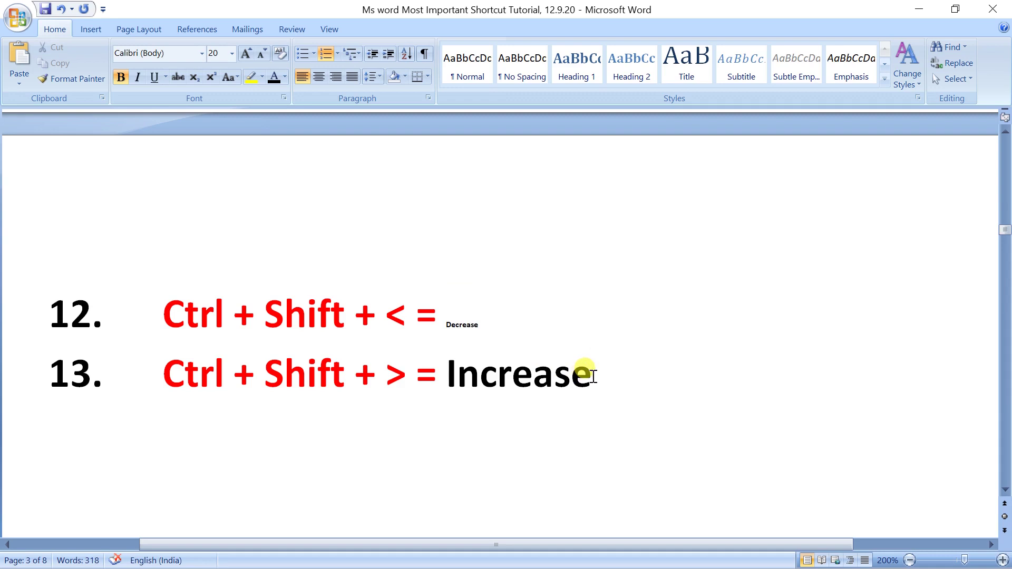
# Enlarge the word Increase in item 13 with Ctrl+Shift+>, settling it at 36 pt
pyautogui.moveTo(593, 375)
pyautogui.mouseDown()
pyautogui.moveTo(493, 357)
pyautogui.moveTo(449, 369)
pyautogui.mouseUp()
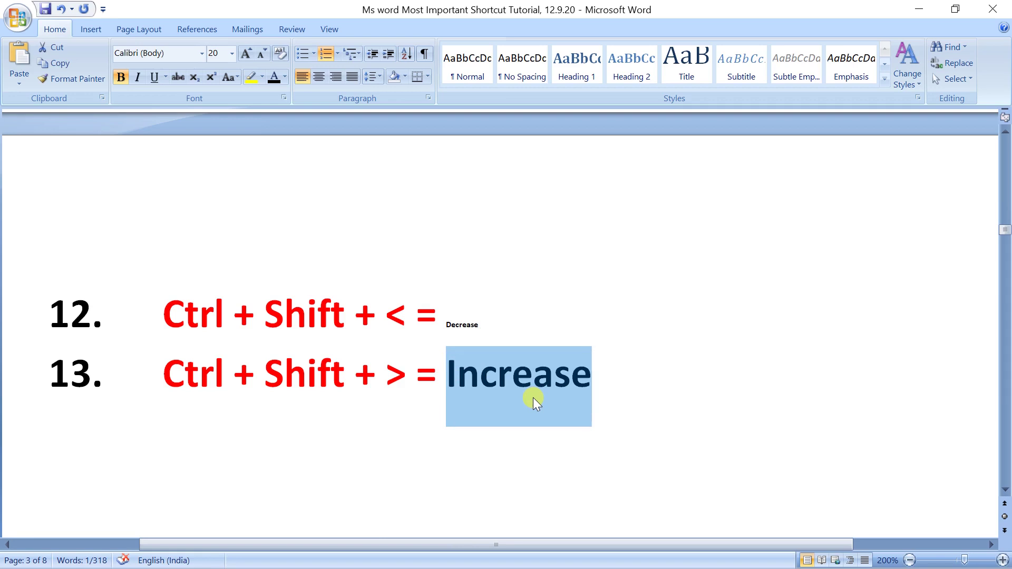
pyautogui.hotkey('ctrl', 'shift', '.')
pyautogui.hotkey('ctrl', 'shift', '.')
pyautogui.hotkey('ctrl', 'shift', '.')
pyautogui.hotkey('ctrl', 'shift', '.')
pyautogui.hotkey('ctrl', 'shift', '.')
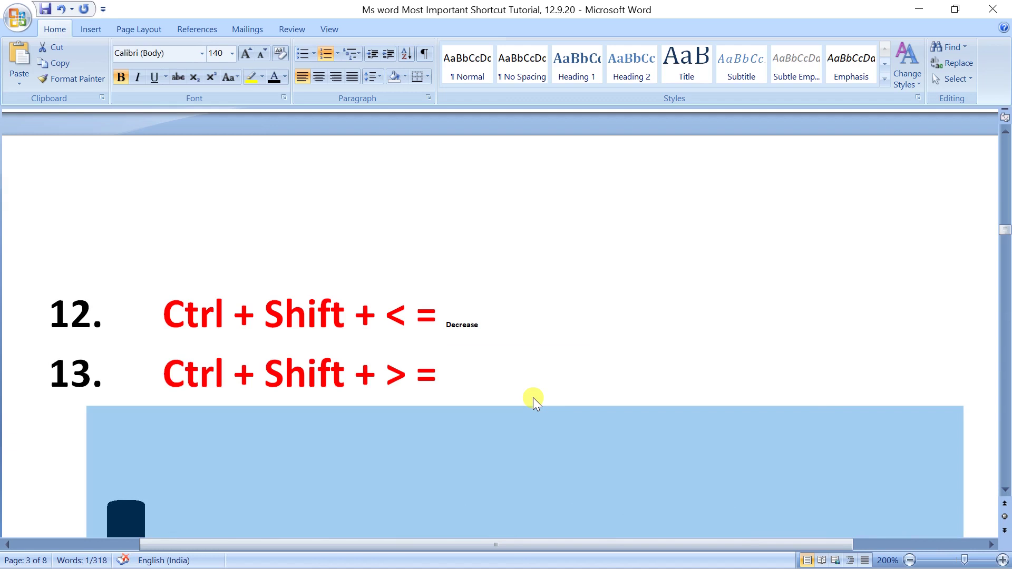
pyautogui.hotkey('ctrl', 'shift', ',')
pyautogui.hotkey('ctrl', 'shift', ',')
pyautogui.hotkey('ctrl', 'shift', ',')
pyautogui.hotkey('ctrl', 'shift', ',')
pyautogui.hotkey('ctrl', 'shift', ',')
pyautogui.hotkey('ctrl', 'shift', ',')
pyautogui.hotkey('ctrl', 'shift', ',')
pyautogui.hotkey('ctrl', 'shift', ',')
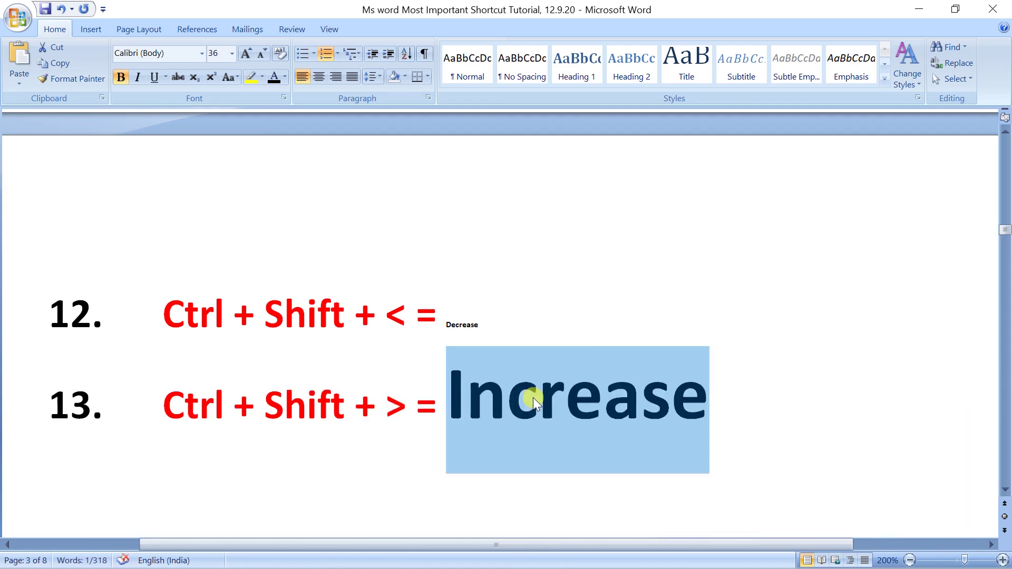
pyautogui.click(572, 333)
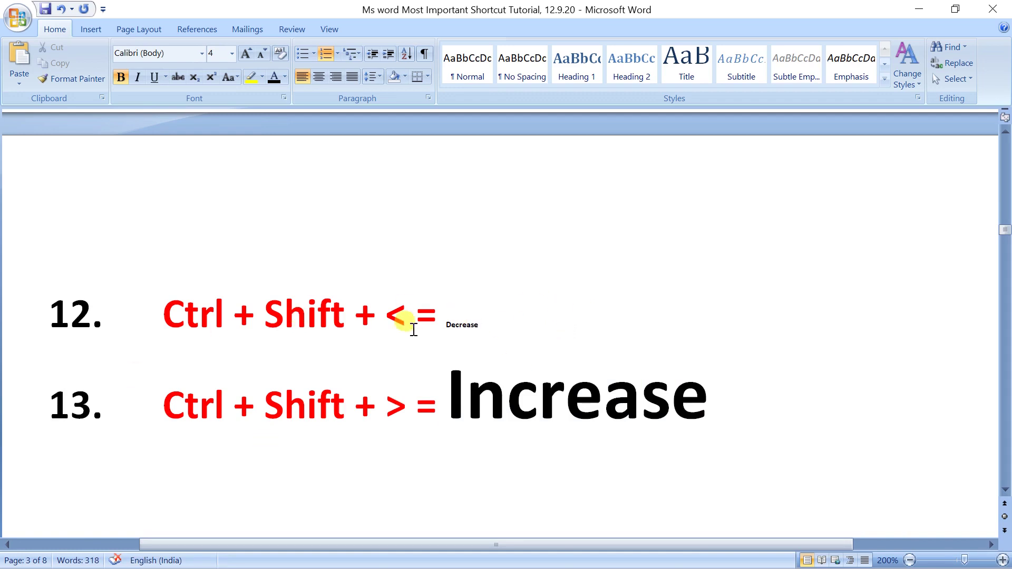
pyautogui.scroll(-3, 688, 287)
pyautogui.scroll(-1, 691, 288)
pyautogui.scroll(-1, 691, 288)
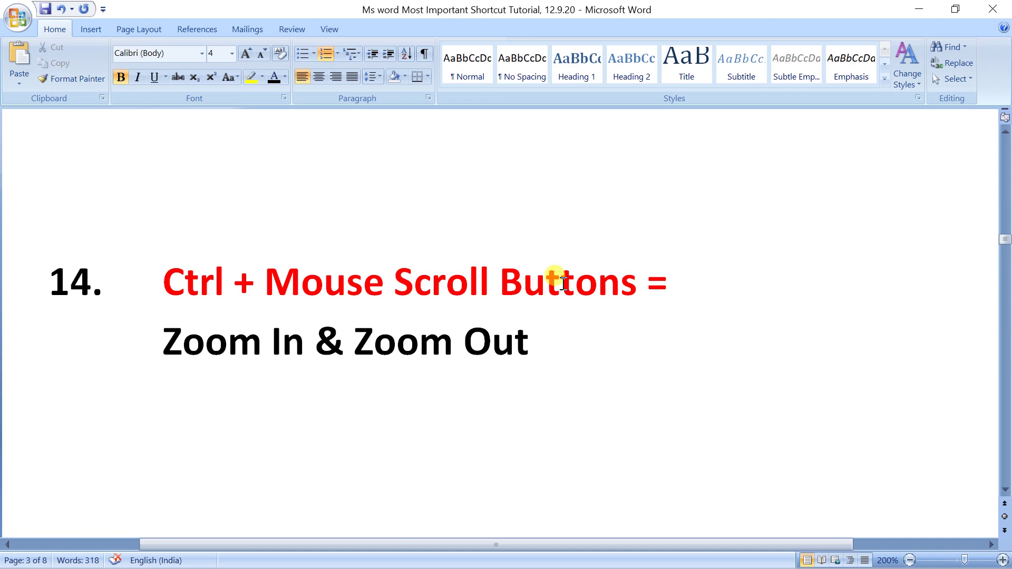
pyautogui.keyDown('ctrl'); pyautogui.scroll(-2, 564, 283); pyautogui.keyUp('ctrl')
pyautogui.keyDown('ctrl'); pyautogui.scroll(-1, 563, 284); pyautogui.keyUp('ctrl')
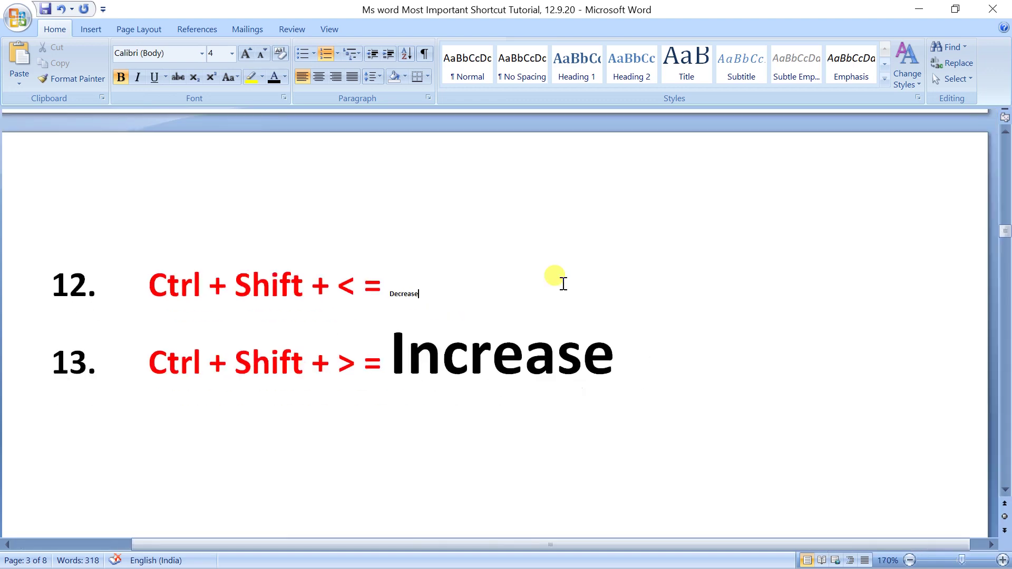
pyautogui.keyDown('ctrl'); pyautogui.scroll(-2, 563, 283); pyautogui.keyUp('ctrl')
pyautogui.keyDown('ctrl'); pyautogui.scroll(-3, 563, 283); pyautogui.keyUp('ctrl')
pyautogui.keyDown('ctrl'); pyautogui.scroll(-3, 563, 283); pyautogui.keyUp('ctrl')
pyautogui.keyDown('ctrl'); pyautogui.scroll(-2, 563, 283); pyautogui.keyUp('ctrl')
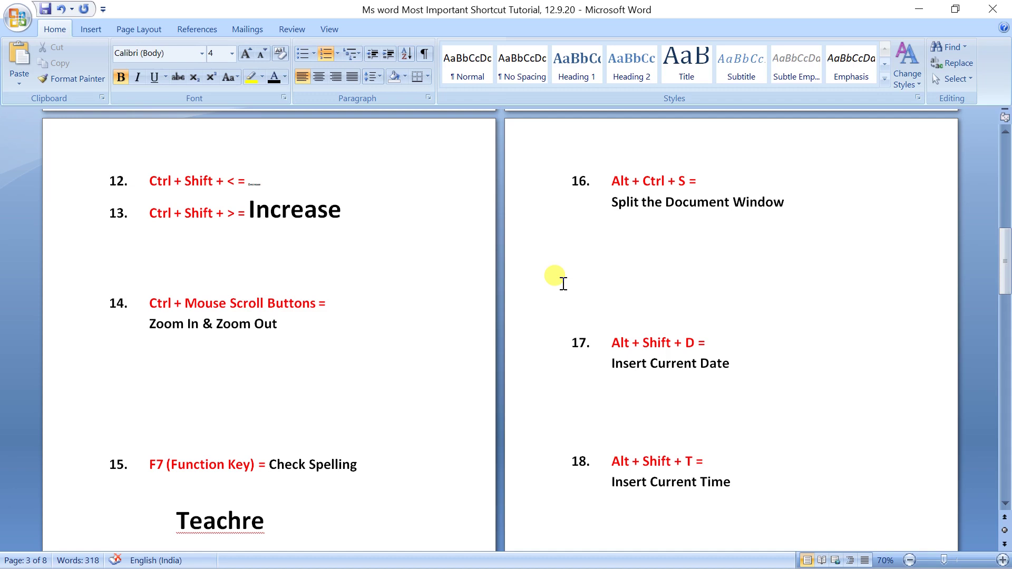
pyautogui.scroll(4, 564, 284)
pyautogui.scroll(2, 563, 284)
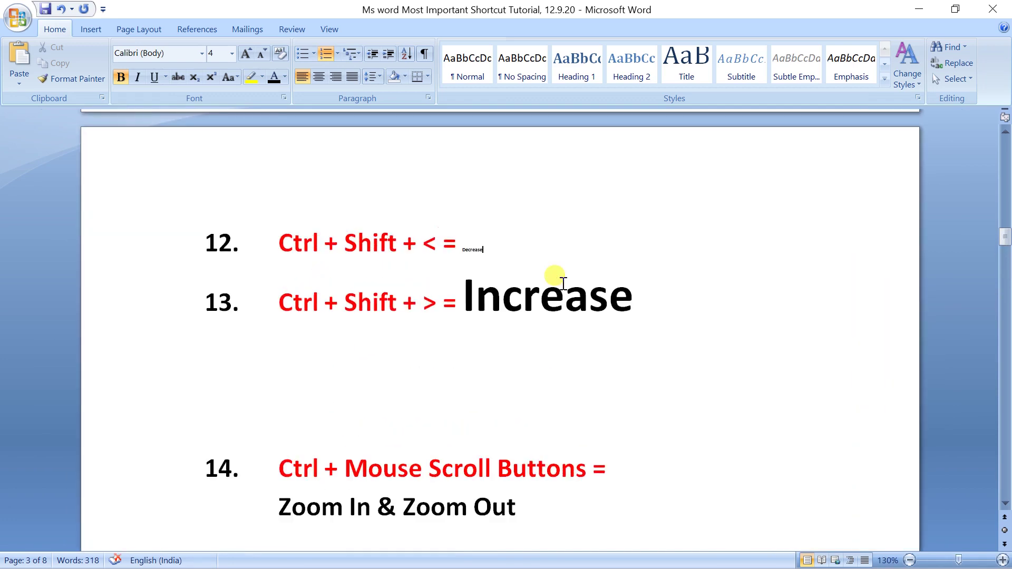
pyautogui.scroll(2, 563, 283)
pyautogui.scroll(1, 563, 284)
pyautogui.scroll(1, 563, 283)
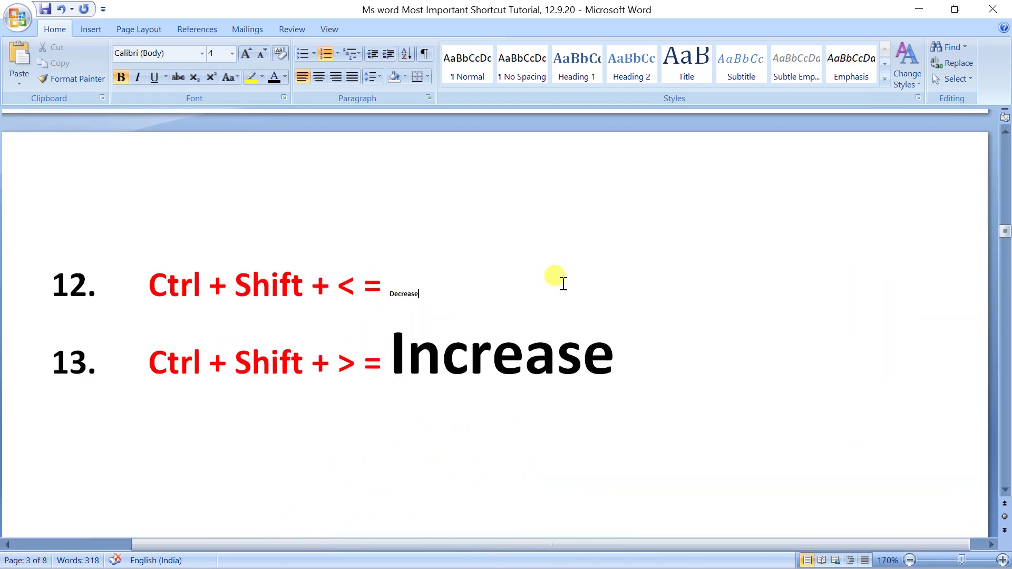
pyautogui.scroll(1, 563, 284)
pyautogui.scroll(1, 563, 284)
pyautogui.scroll(1, 563, 284)
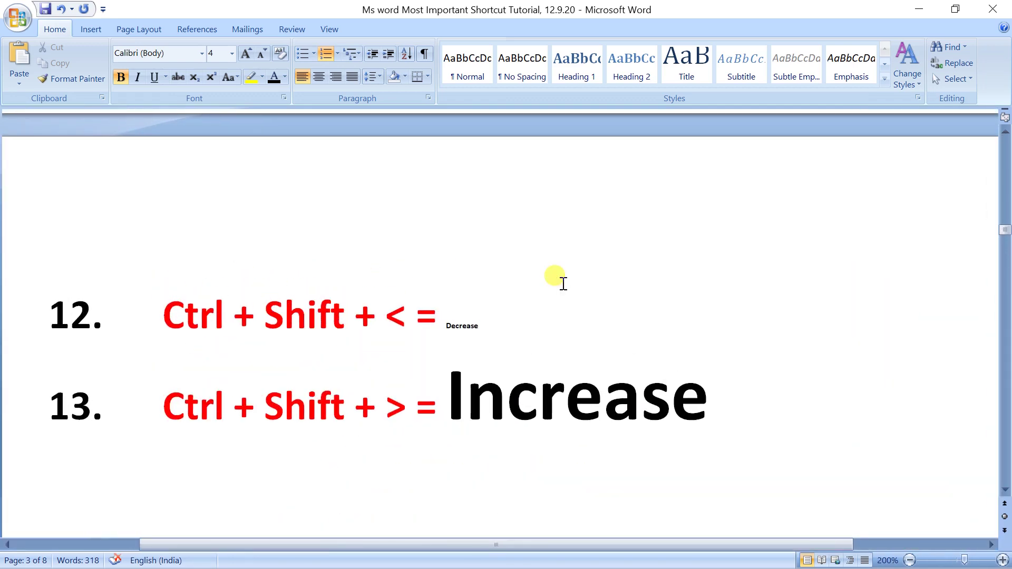
pyautogui.scroll(-3, 563, 283)
pyautogui.scroll(-3, 563, 283)
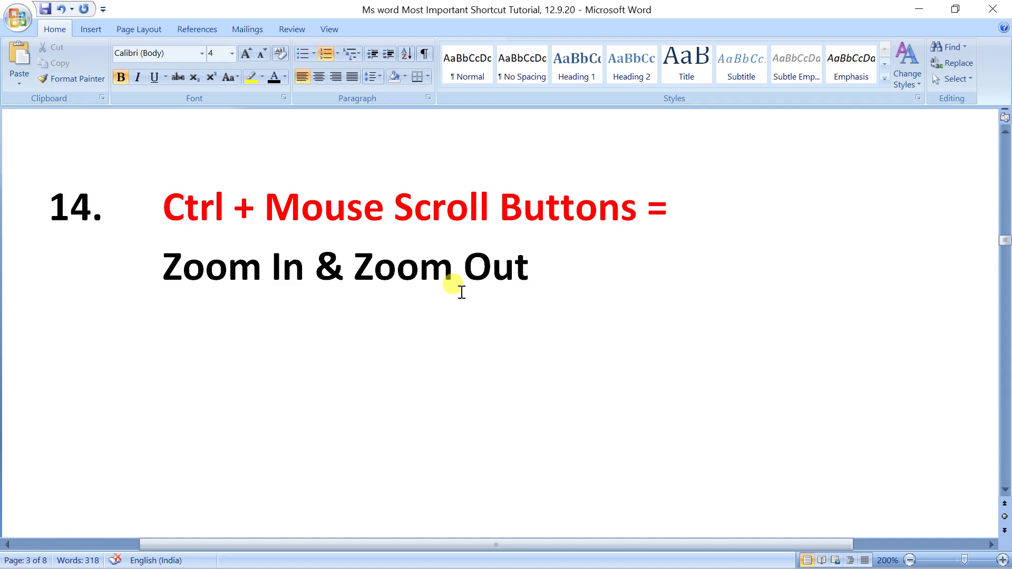
pyautogui.scroll(-2, 262, 335)
# Run the F7 spelling check and correct Teachre under item 15 to Teacher
pyautogui.scroll(-3, 262, 334)
pyautogui.scroll(-2, 262, 334)
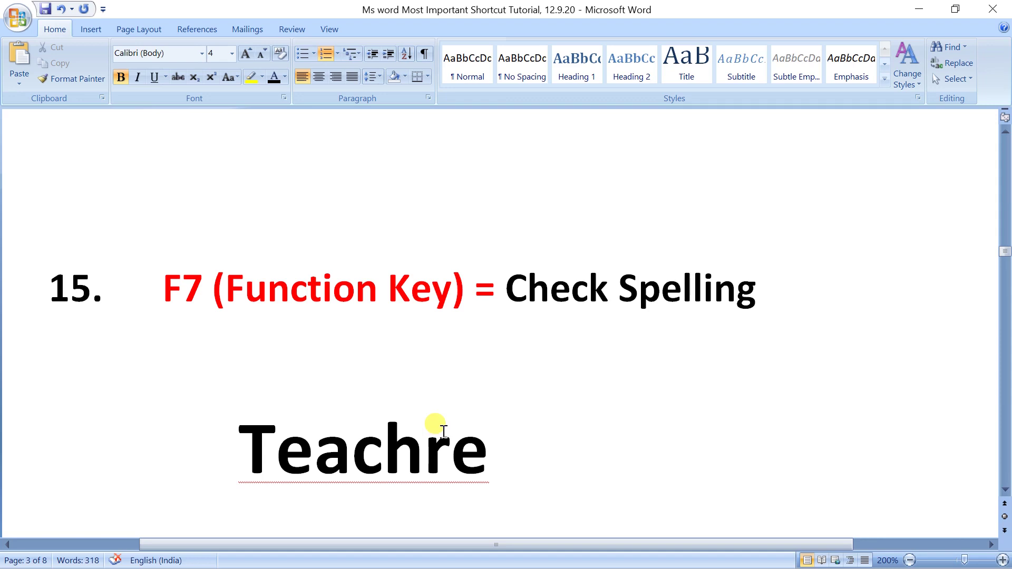
pyautogui.press('F7')
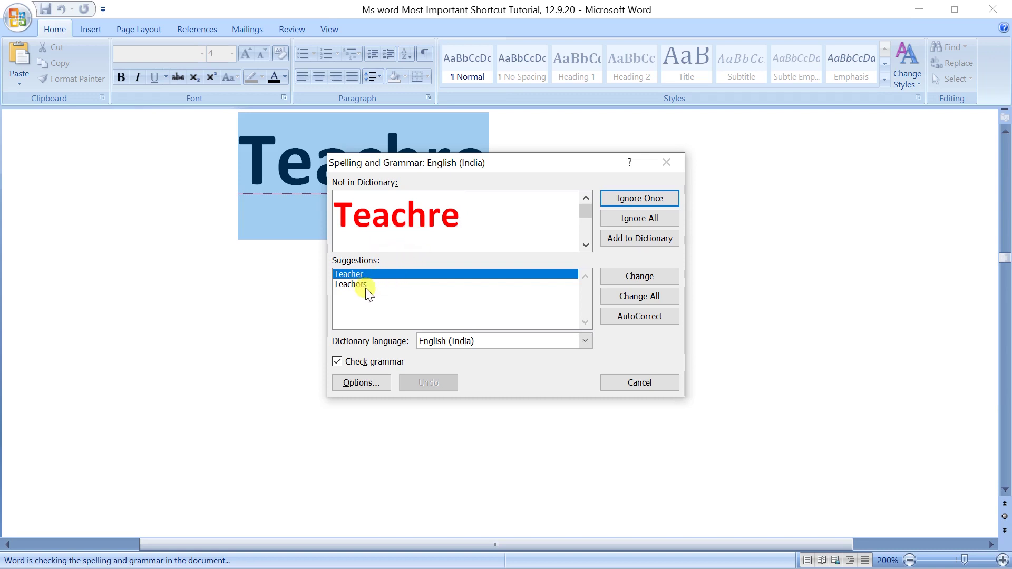
pyautogui.click(375, 274)
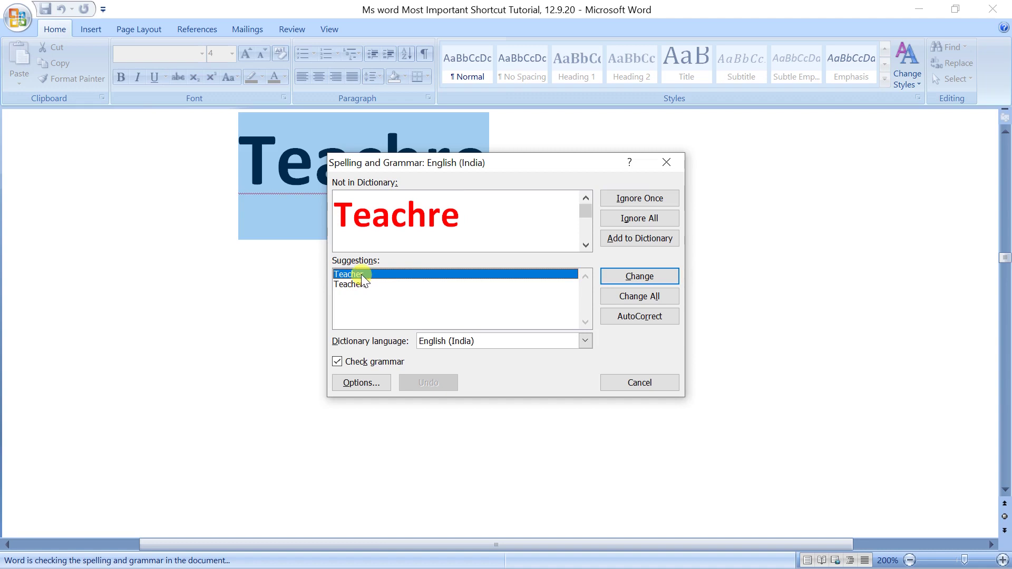
pyautogui.click(651, 276)
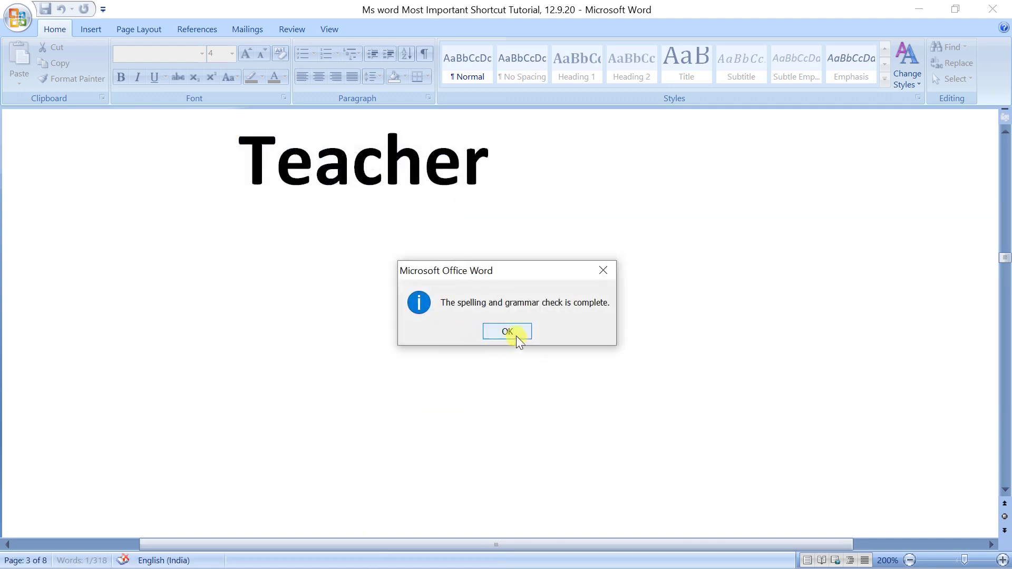
pyautogui.click(508, 332)
# Bring item 16 into view and start splitting the window with Alt+Ctrl+S
pyautogui.scroll(1, 357, 264)
pyautogui.scroll(2, 436, 282)
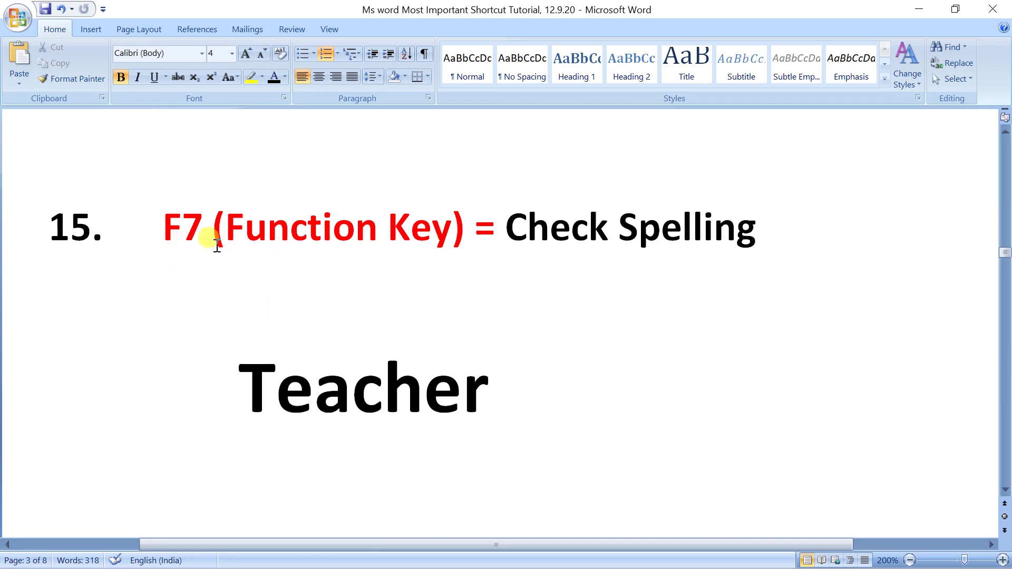
pyautogui.scroll(-3, 395, 345)
pyautogui.scroll(-3, 531, 244)
pyautogui.scroll(-3, 531, 243)
pyautogui.scroll(-2, 527, 238)
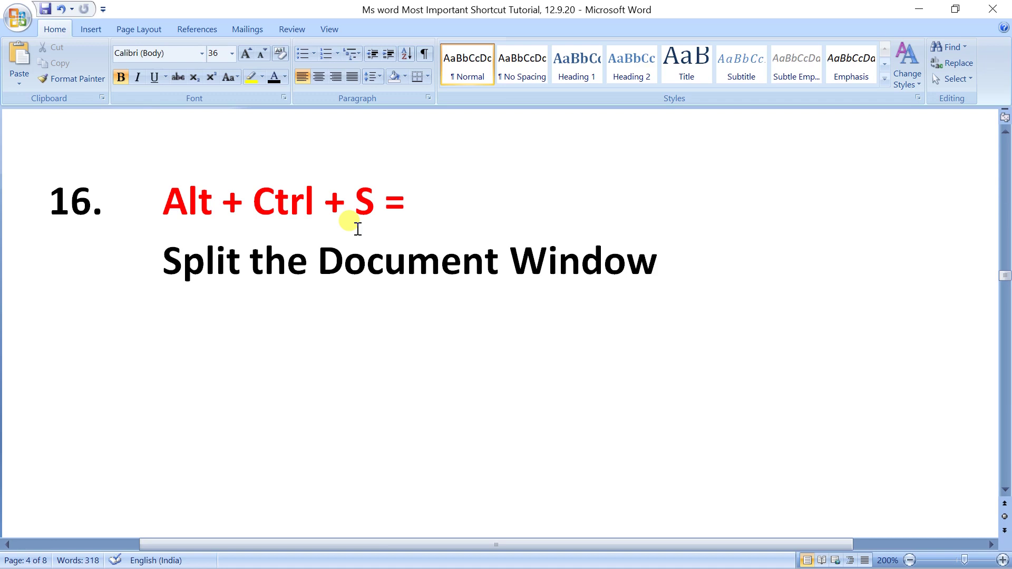
pyautogui.hotkey('ctrl', 'alt', 's')
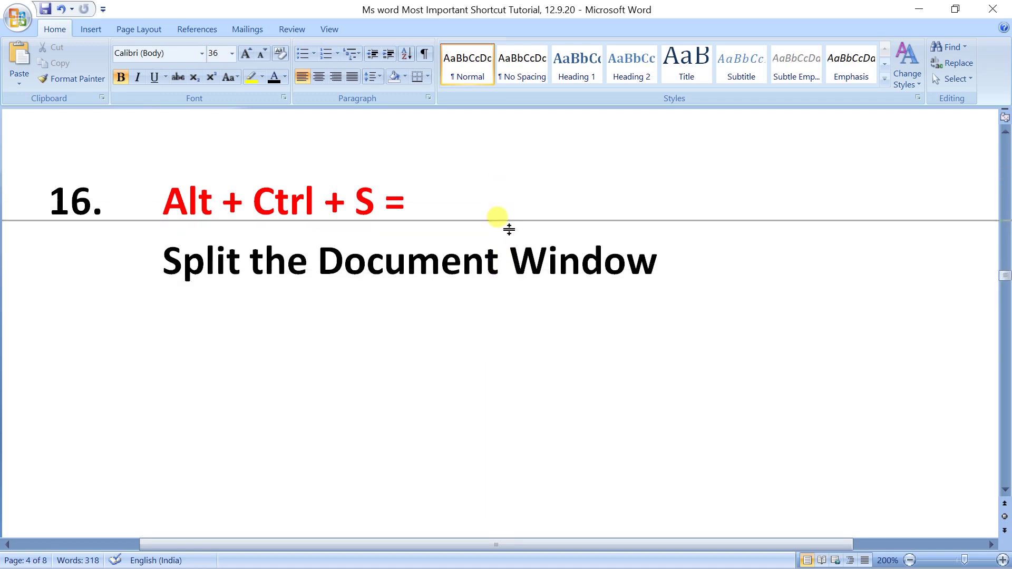
# Divide the window into two panes, scroll each independently, then remove the split
pyautogui.click(540, 174)
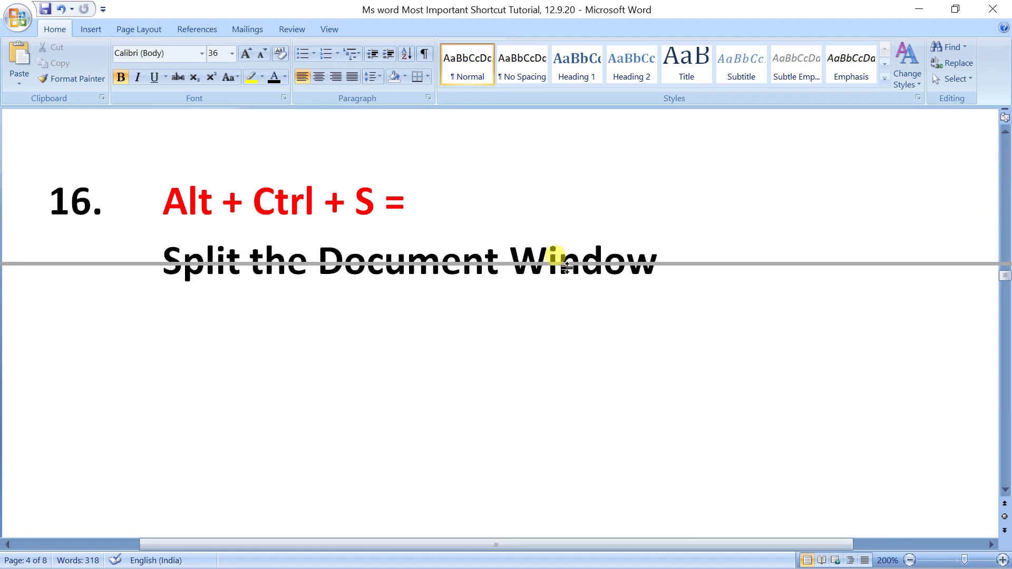
pyautogui.click(566, 263)
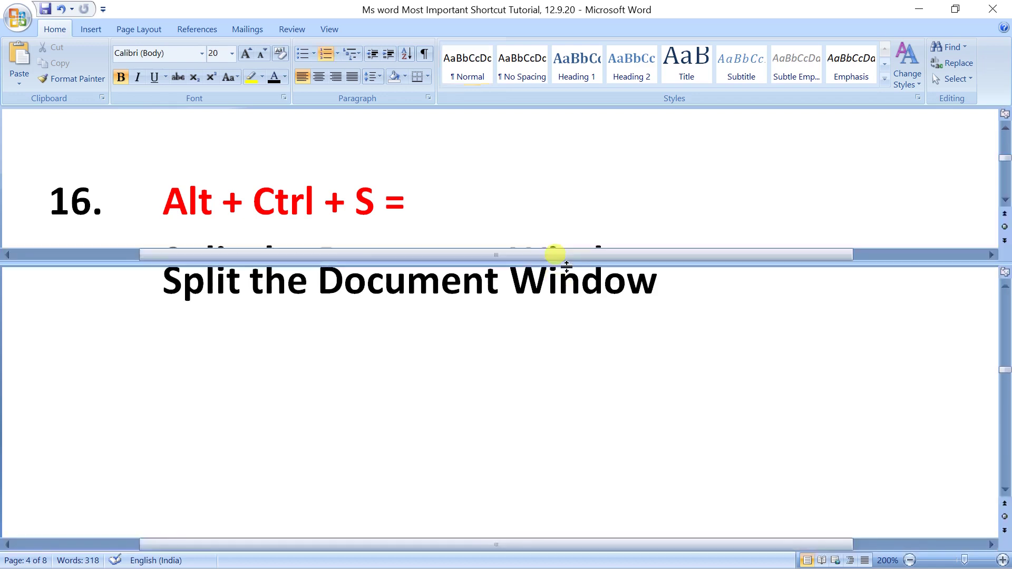
pyautogui.scroll(1, 491, 273)
pyautogui.scroll(1, 497, 278)
pyautogui.scroll(-2, 499, 301)
pyautogui.scroll(4, 502, 305)
pyautogui.scroll(2, 503, 303)
pyautogui.scroll(-3, 503, 302)
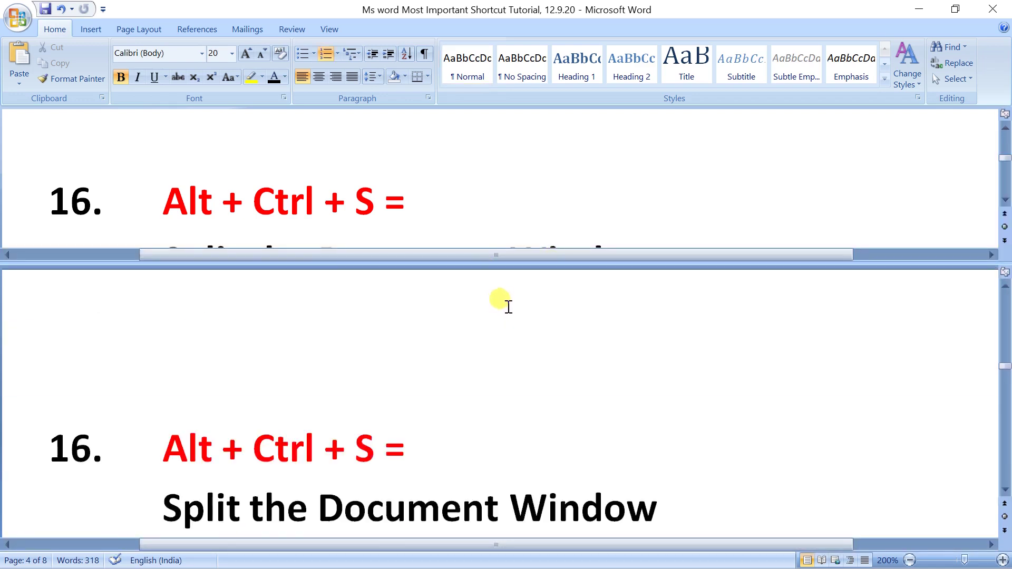
pyautogui.scroll(-3, 508, 302)
pyautogui.scroll(-3, 559, 209)
pyautogui.scroll(-3, 569, 158)
pyautogui.scroll(2, 577, 161)
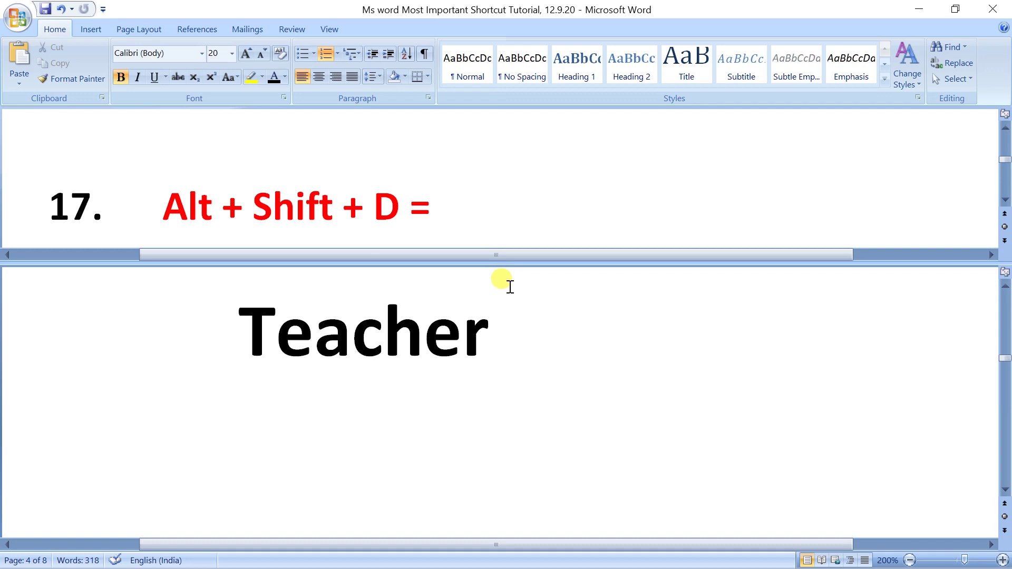
pyautogui.hotkey('alt', 'shift', 'c')
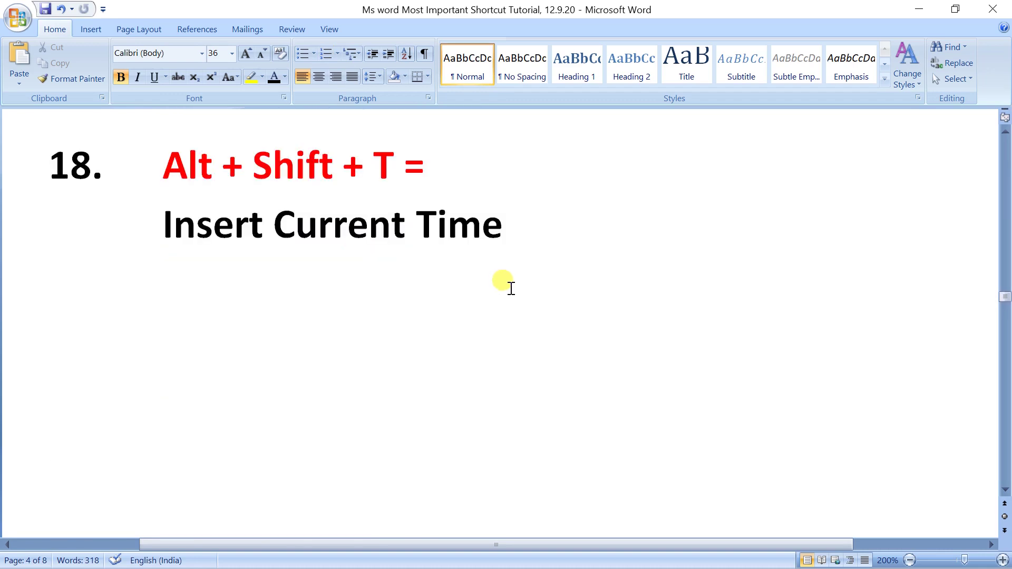
# Insert the current date, 19-09-2020, after item 17's equals sign with Alt+Shift+D
pyautogui.scroll(3, 510, 288)
pyautogui.scroll(6, 538, 284)
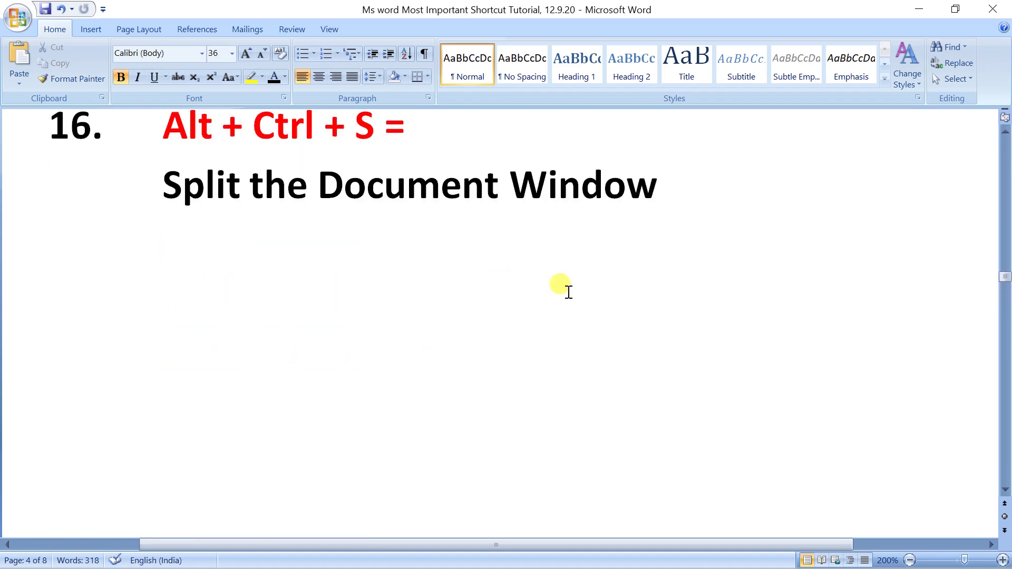
pyautogui.scroll(3, 567, 290)
pyautogui.scroll(3, 245, 240)
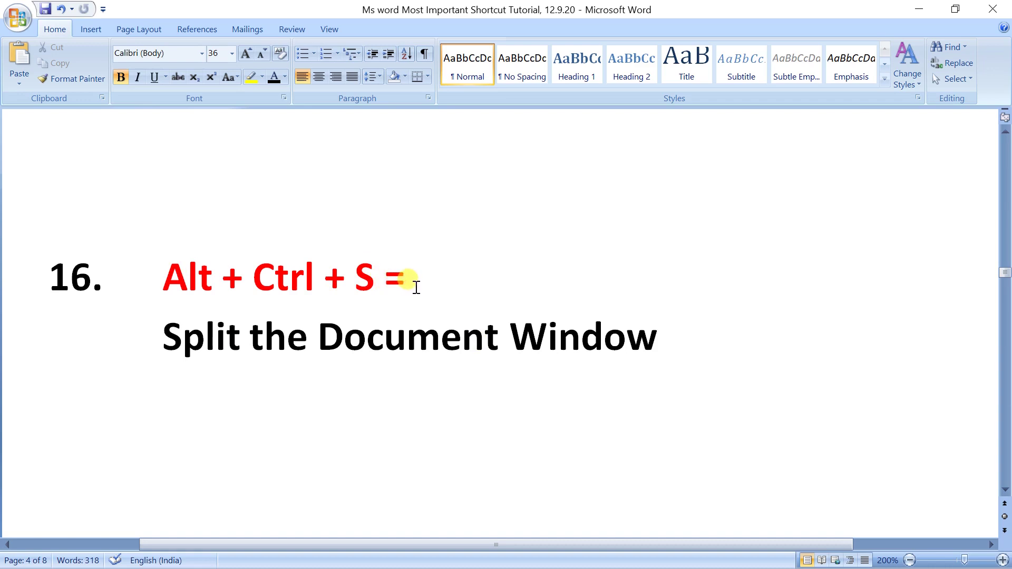
pyautogui.scroll(-5, 320, 433)
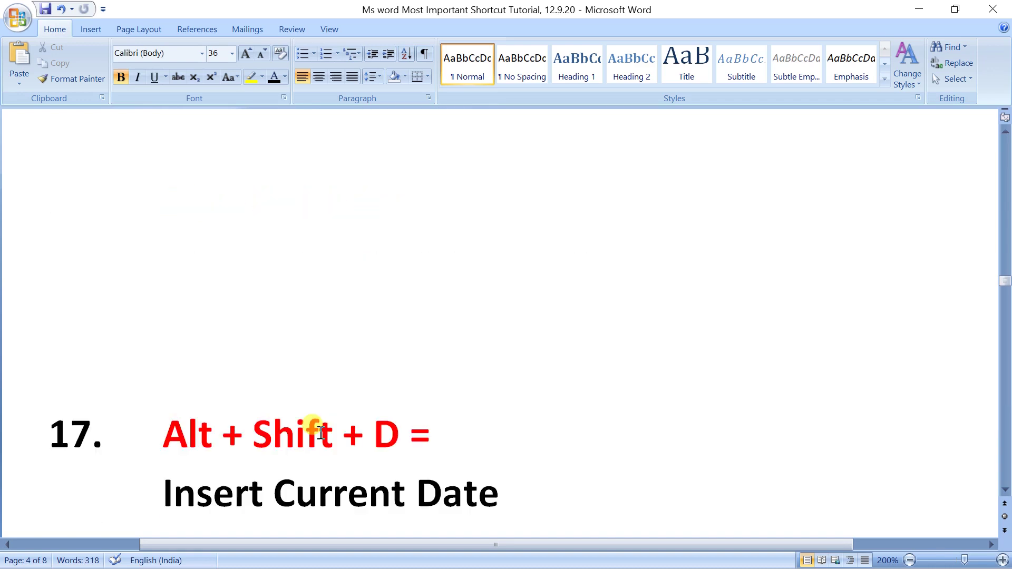
pyautogui.scroll(-2, 321, 434)
pyautogui.scroll(-2, 320, 433)
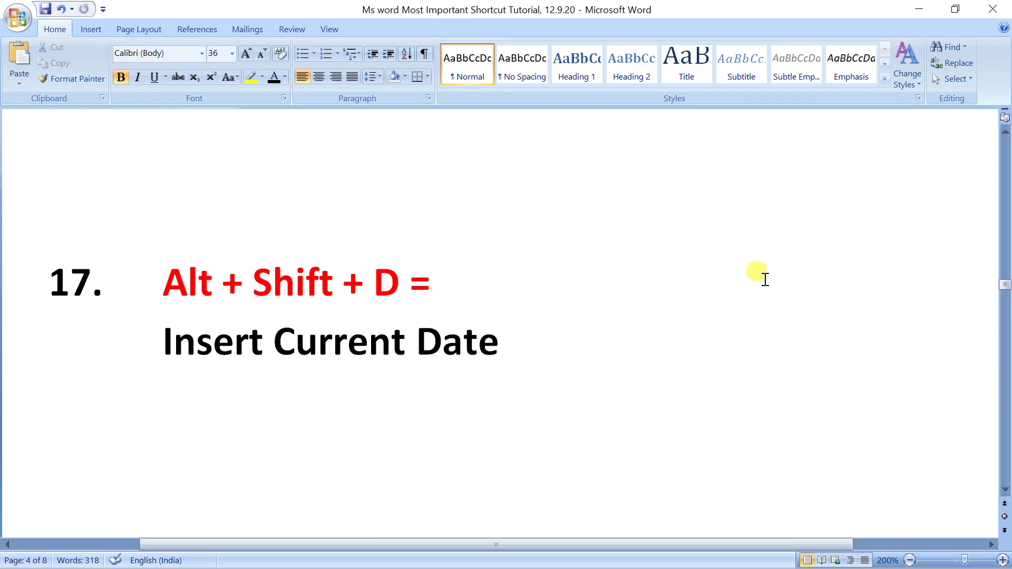
pyautogui.click(798, 283)
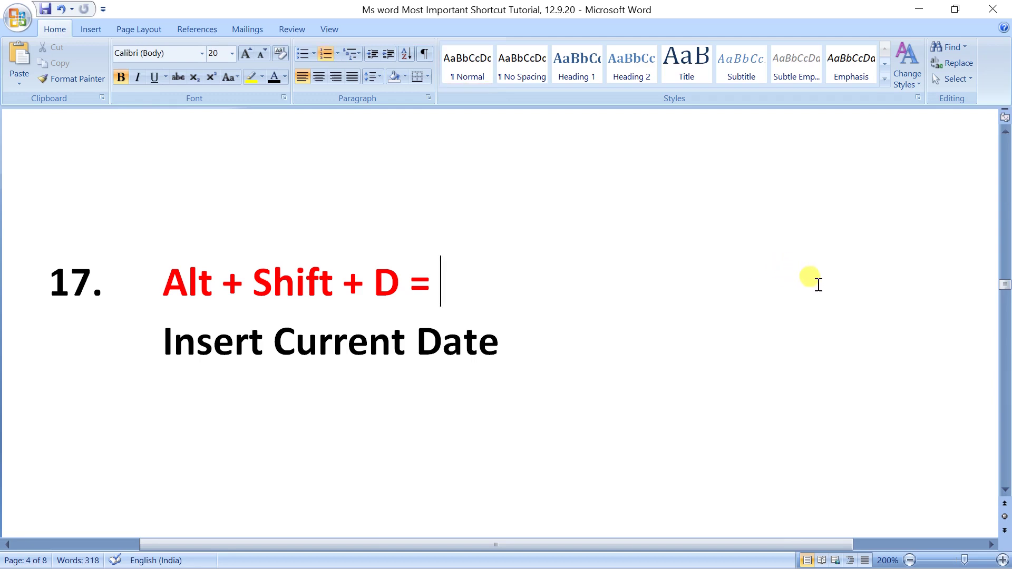
pyautogui.hotkey('alt', 'shift', 'd')
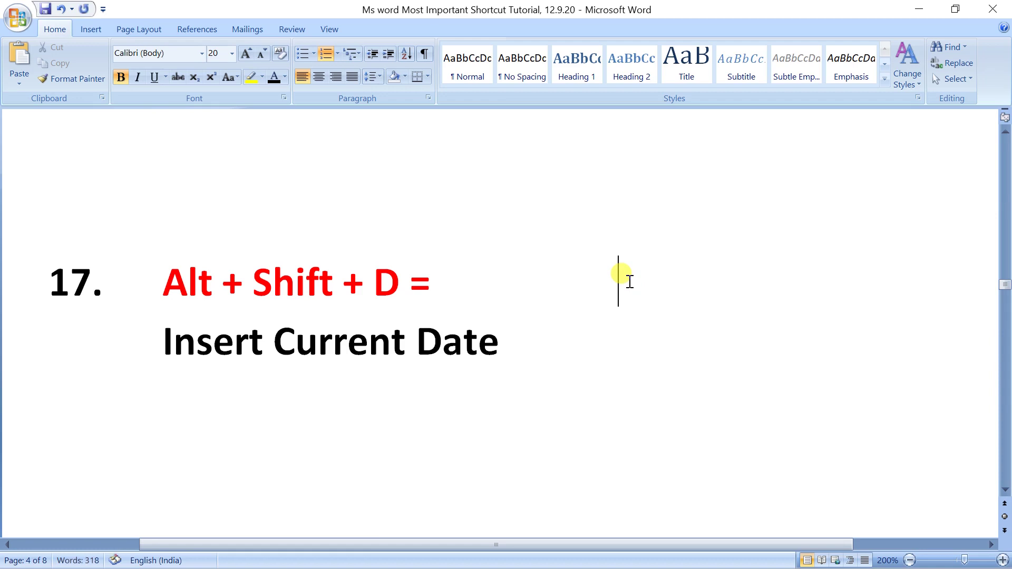
# Click in and out of the date to show it is a field, then move down to item 18
pyautogui.click(629, 281)
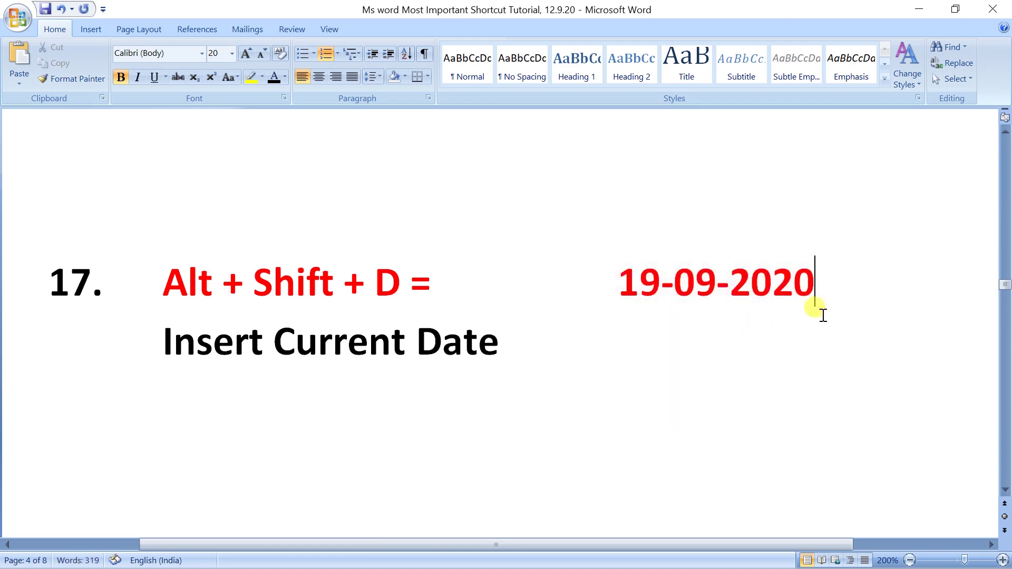
pyautogui.click(821, 291)
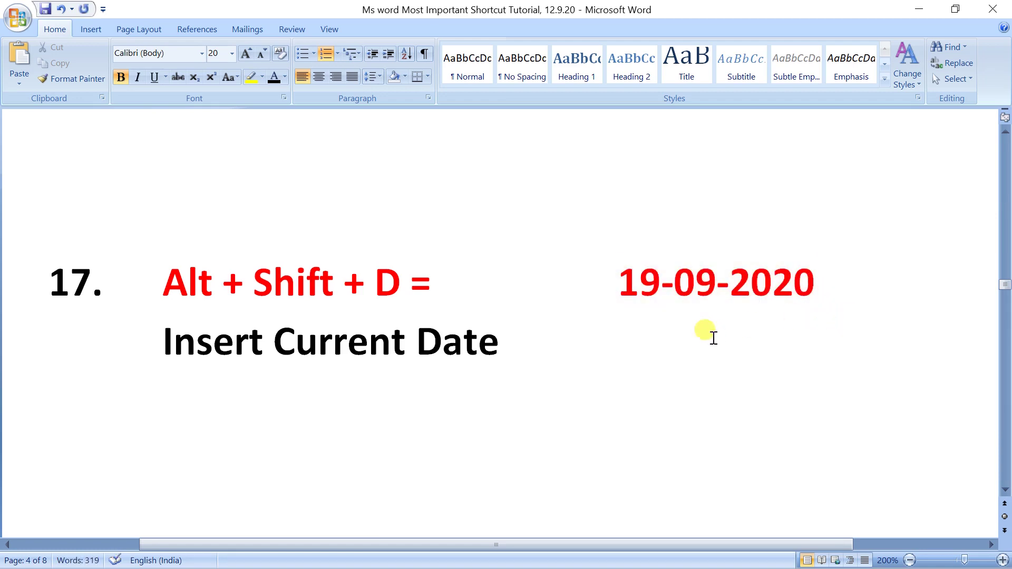
pyautogui.click(685, 290)
pyautogui.click(759, 332)
pyautogui.click(788, 287)
pyautogui.click(823, 289)
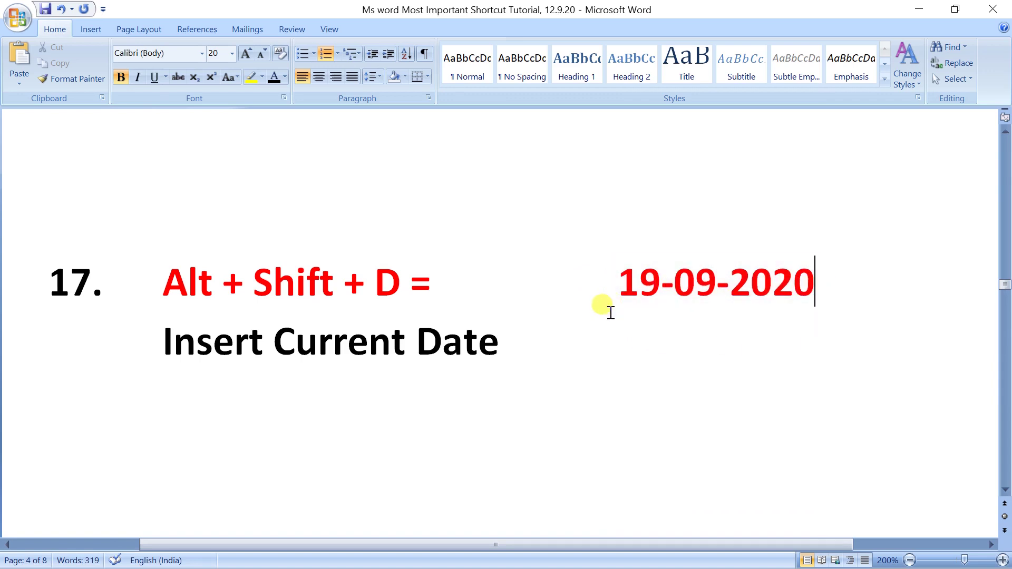
pyautogui.scroll(-5, 608, 313)
pyautogui.scroll(-2, 609, 313)
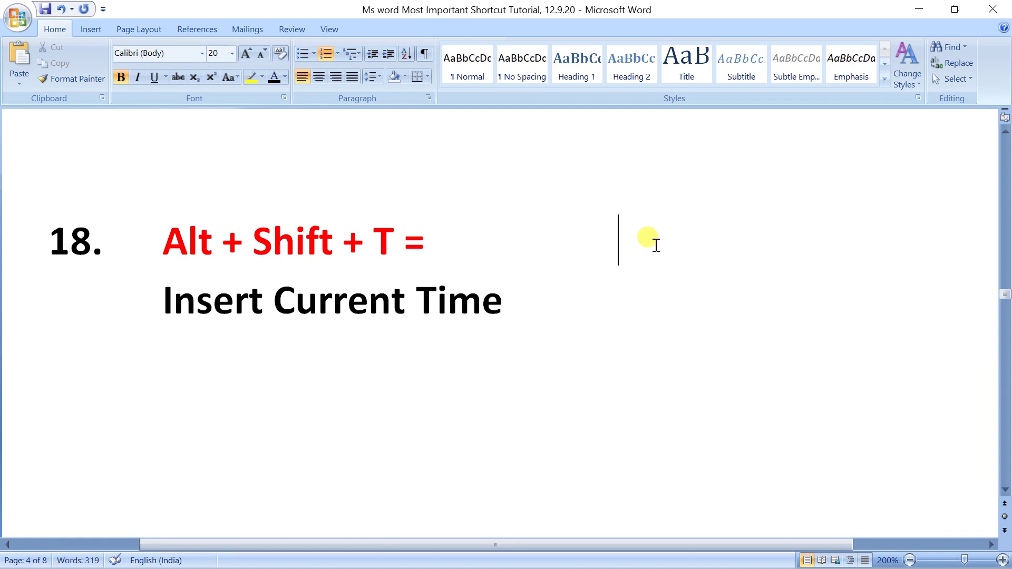
# Insert the current time, 3:56 PM, beside item 18 with Alt+Shift+T, then move down to item 19
pyautogui.hotkey('alt', 'shift', 't')
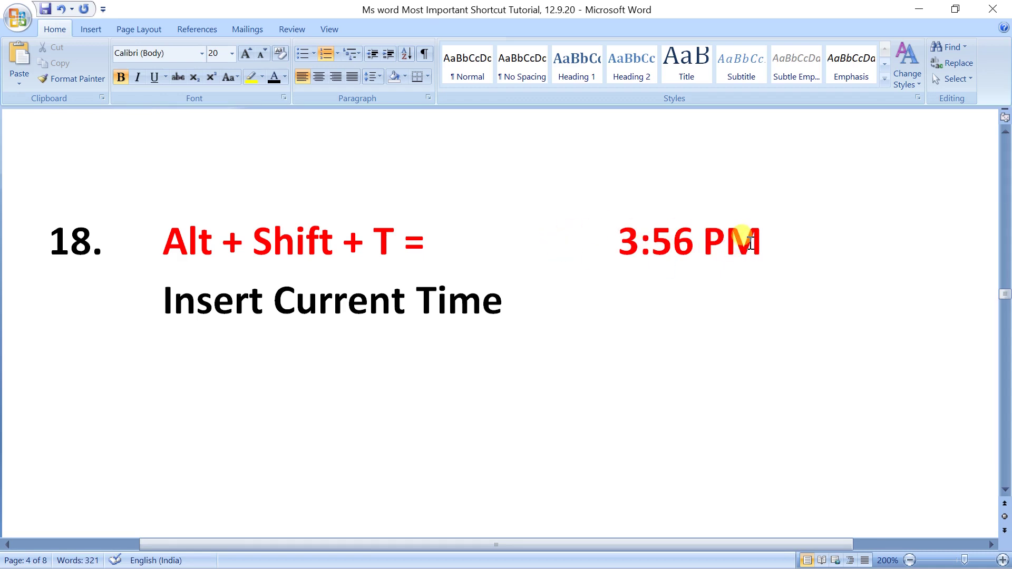
pyautogui.scroll(3, 730, 260)
pyautogui.scroll(1, 725, 269)
pyautogui.scroll(-2, 726, 267)
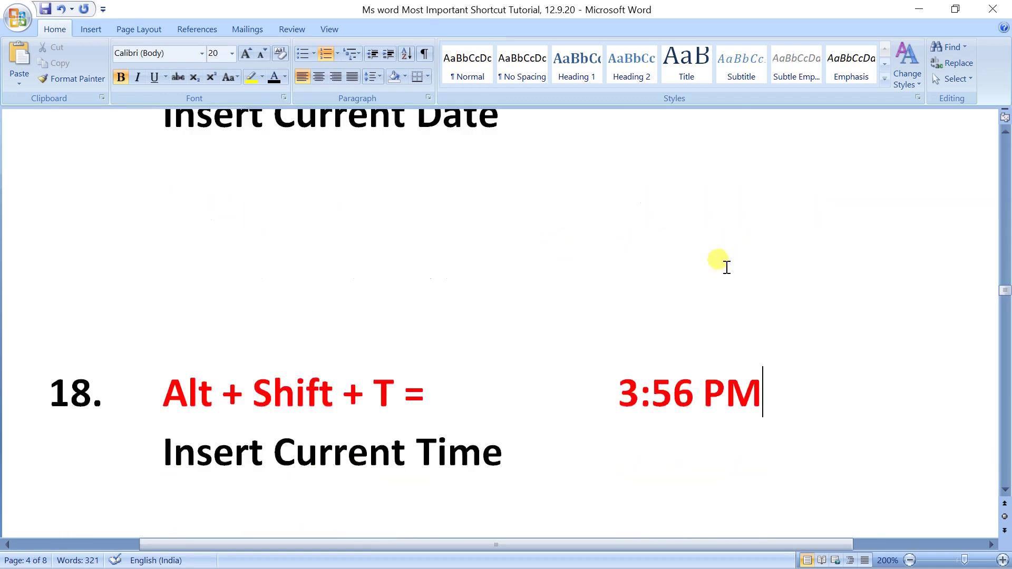
pyautogui.scroll(-1, 686, 295)
pyautogui.scroll(2, 655, 379)
pyautogui.scroll(1, 644, 358)
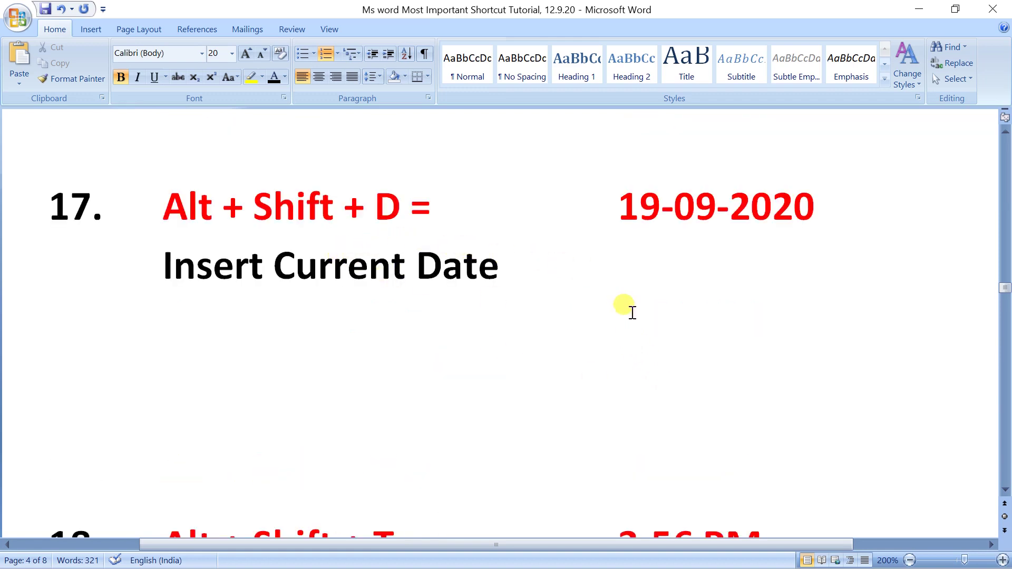
pyautogui.scroll(-2, 633, 311)
pyautogui.scroll(-1, 607, 315)
pyautogui.scroll(-1, 528, 332)
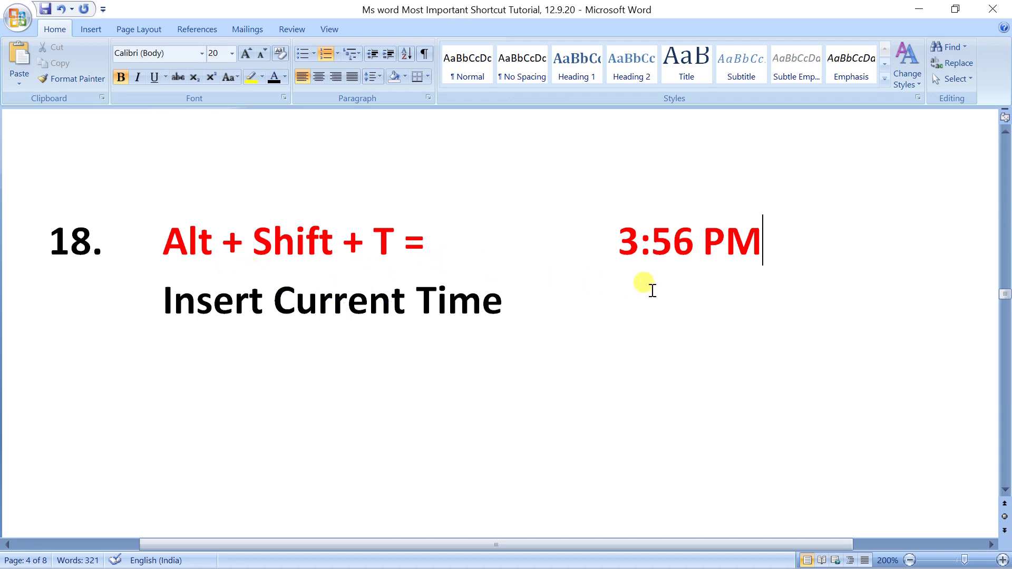
pyautogui.scroll(-1, 596, 288)
pyautogui.scroll(-1, 538, 287)
pyautogui.scroll(-2, 538, 288)
pyautogui.scroll(-2, 538, 288)
pyautogui.scroll(-2, 535, 285)
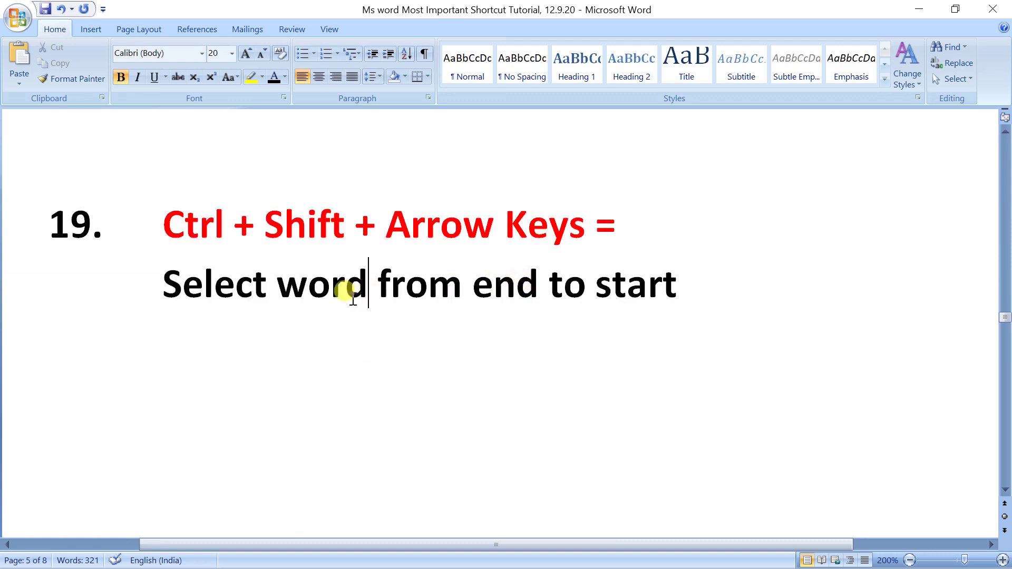
pyautogui.click(681, 282)
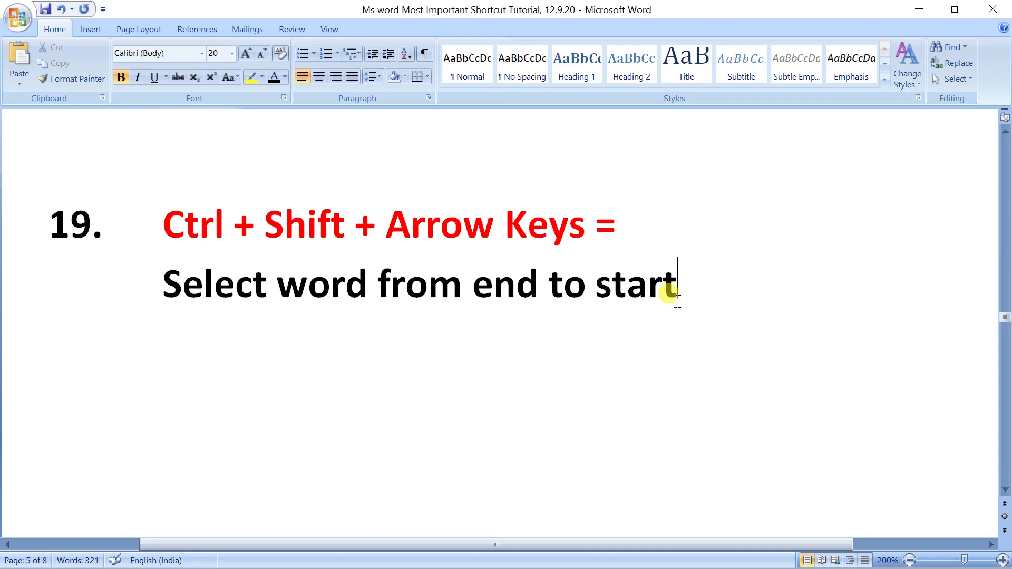
pyautogui.hotkey('ctrl', 'shift', 'Left')
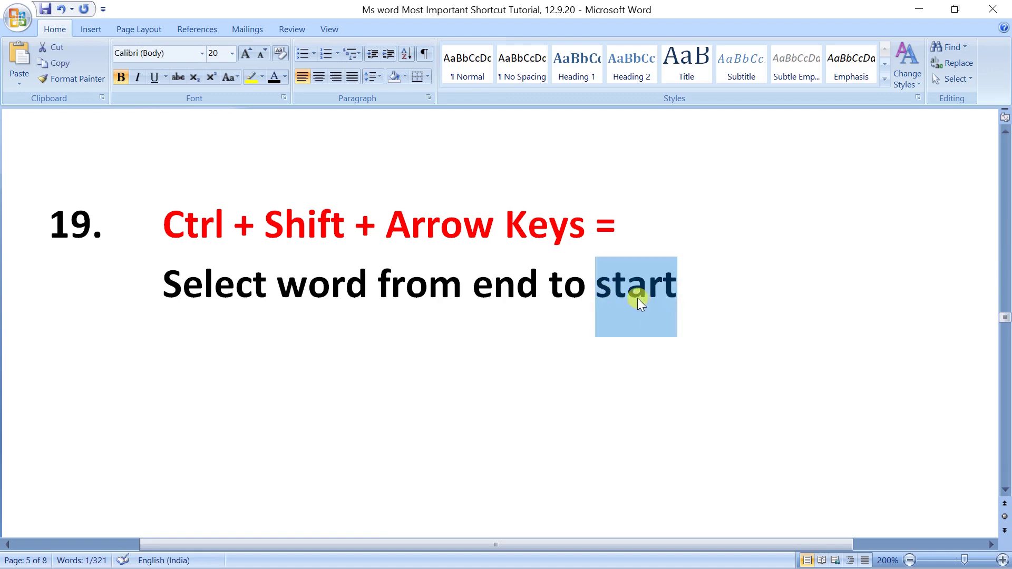
pyautogui.click(611, 287)
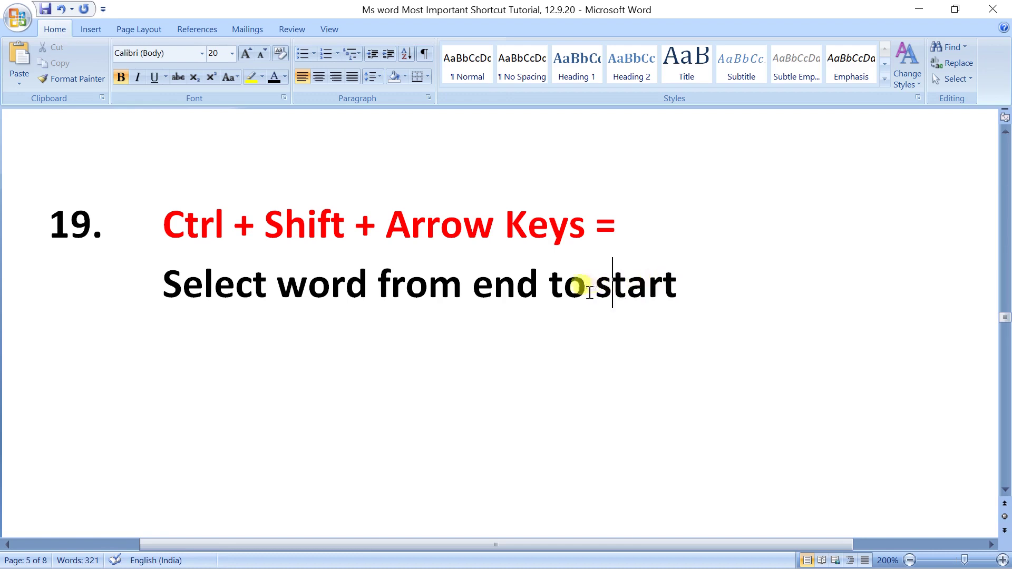
pyautogui.click(594, 285)
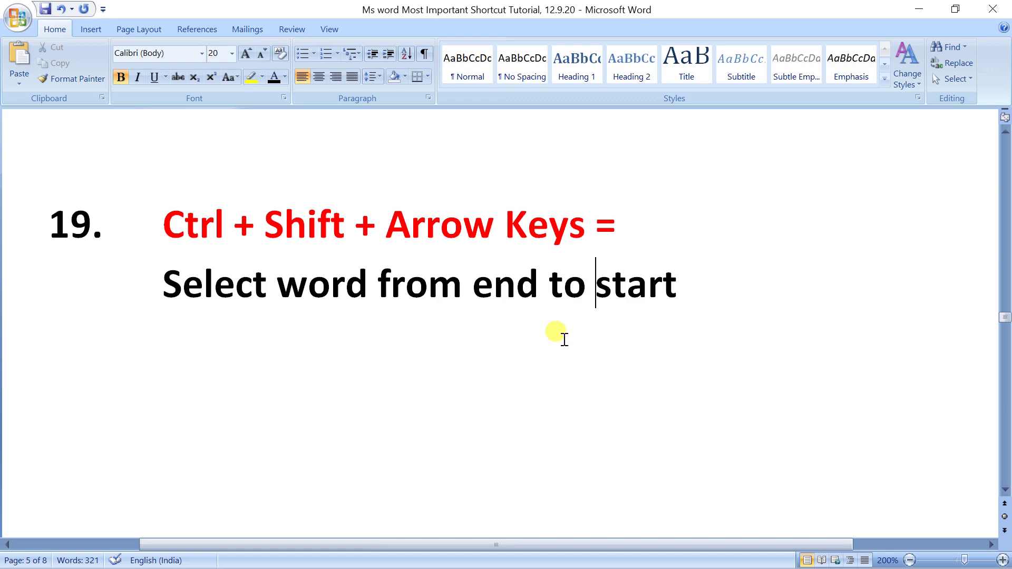
pyautogui.hotkey('ctrl', 'shift', 'Right')
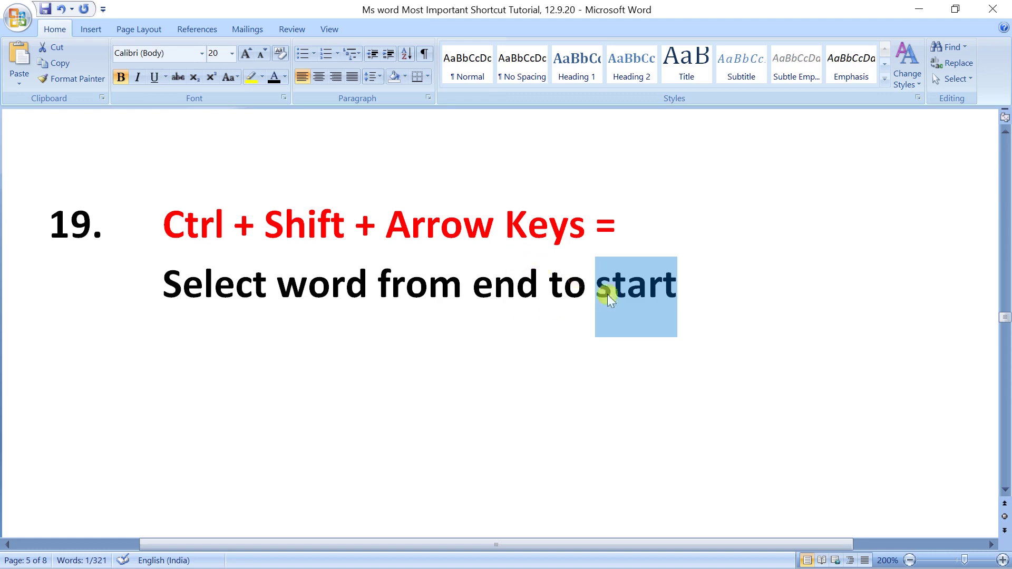
pyautogui.click(688, 292)
pyautogui.press('super+m')
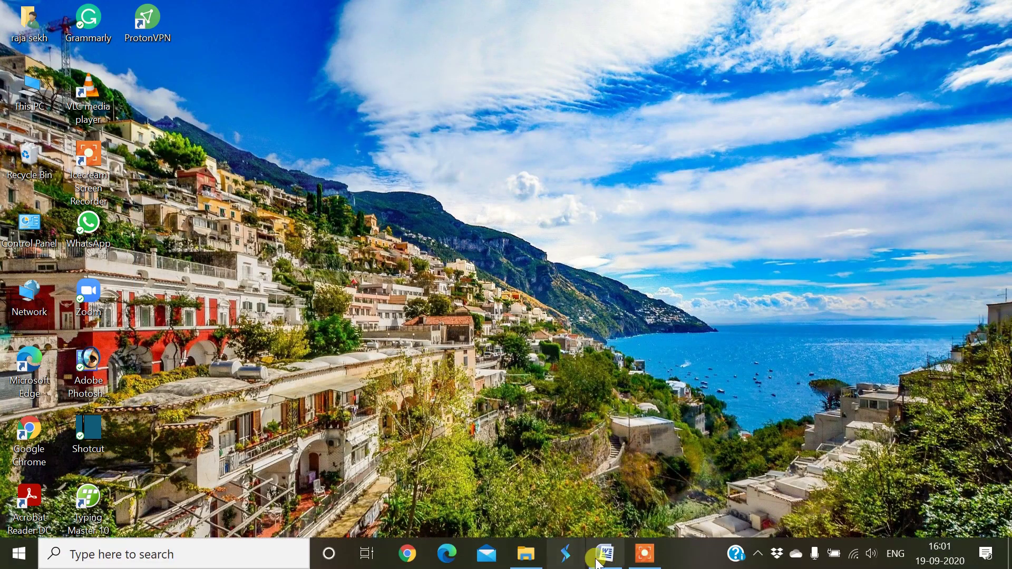
pyautogui.click(606, 554)
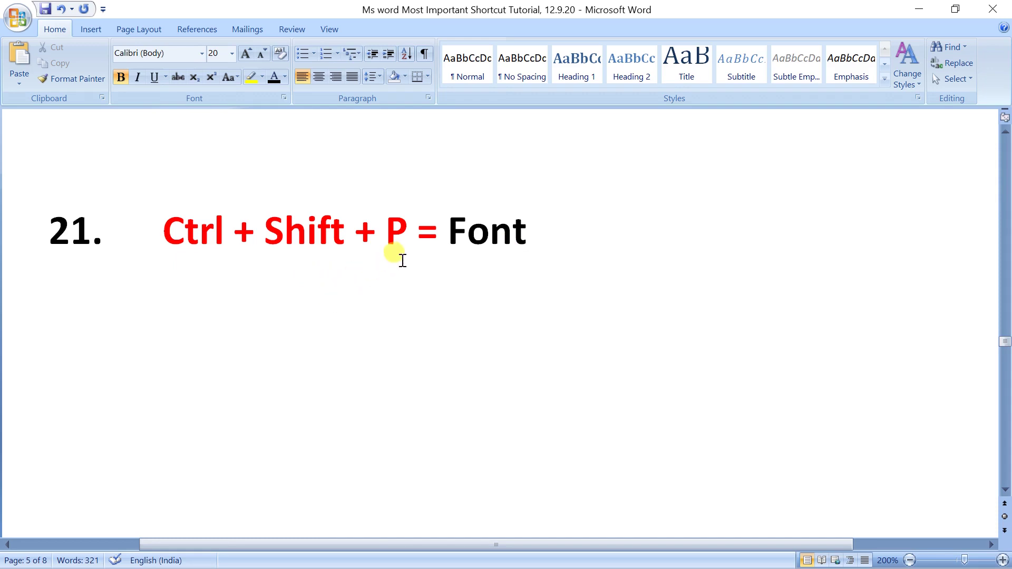
pyautogui.hotkey('ctrl', 'shift', 'p')
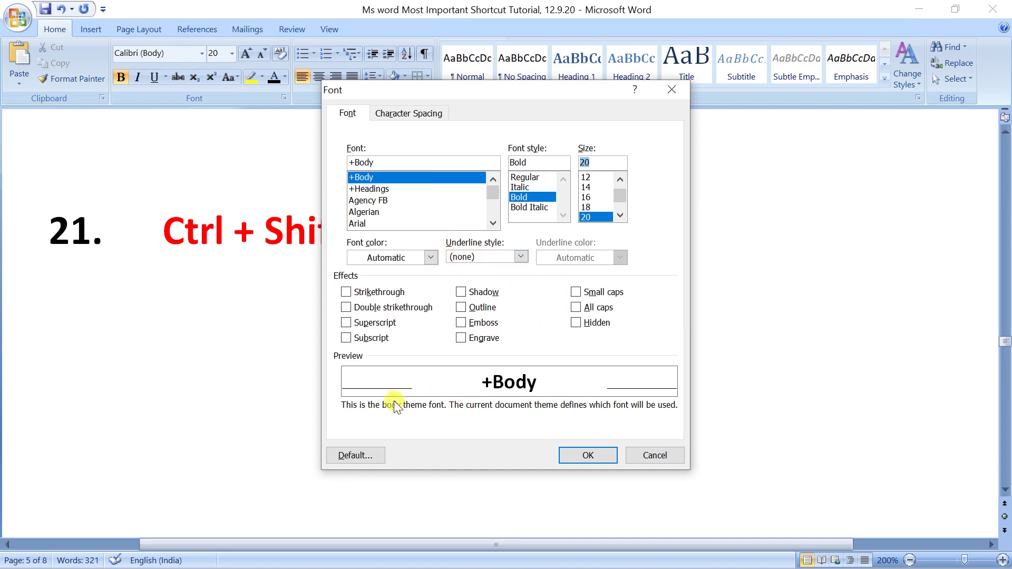
pyautogui.click(657, 457)
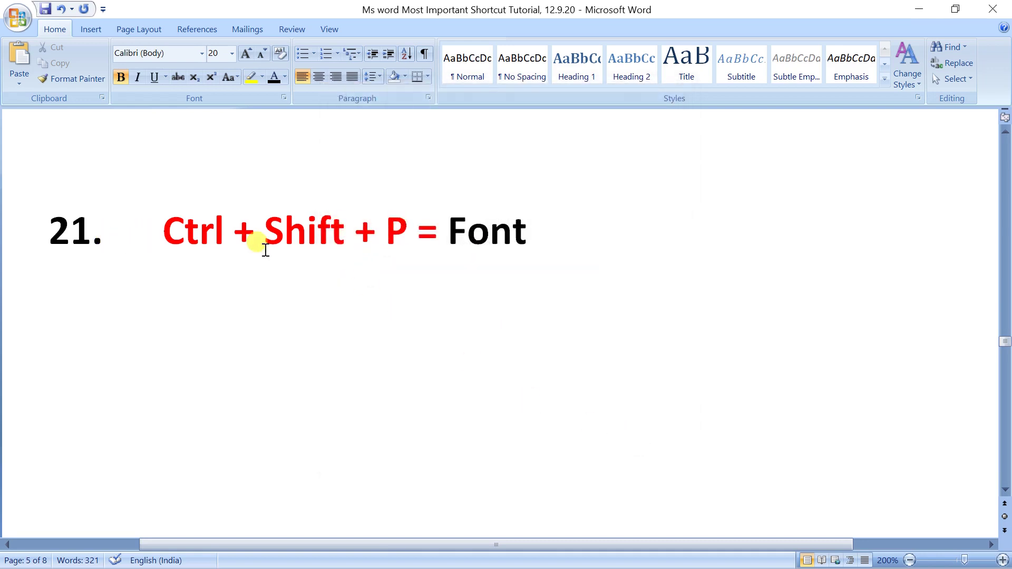
# Move down to item 22's sample paragraphs, select part of the second paragraph, then deselect it
pyautogui.click(382, 318)
pyautogui.scroll(-1, 382, 319)
pyautogui.scroll(-2, 383, 318)
pyautogui.scroll(-1, 382, 319)
pyautogui.scroll(-1, 382, 319)
pyautogui.scroll(-2, 383, 317)
pyautogui.scroll(-1, 382, 316)
pyautogui.scroll(-1, 382, 316)
pyautogui.scroll(-1, 382, 316)
pyautogui.scroll(-1, 382, 315)
pyautogui.scroll(-1, 383, 312)
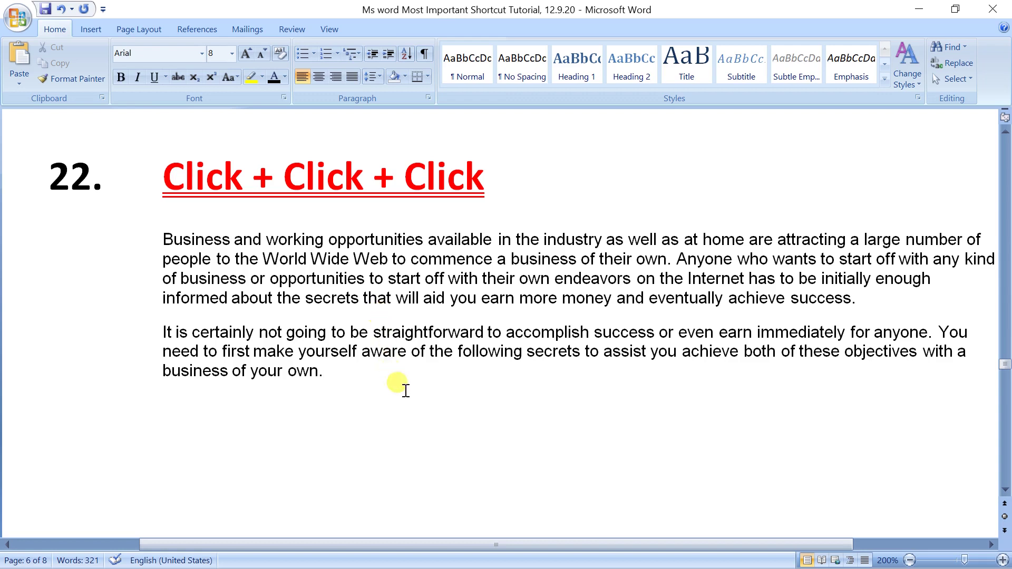
pyautogui.moveTo(340, 364)
pyautogui.mouseDown()
pyautogui.moveTo(285, 346)
pyautogui.moveTo(173, 334)
pyautogui.mouseUp()
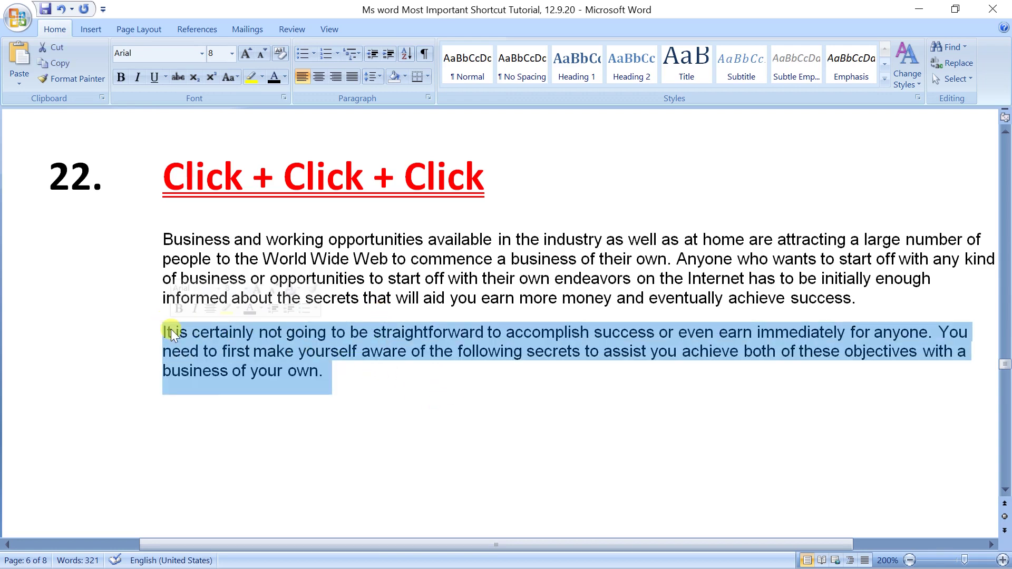
pyautogui.click(280, 355)
# Select the whole second paragraph, then the whole first paragraph, each with a triple-click, clearing each selection
pyautogui.click(277, 353)
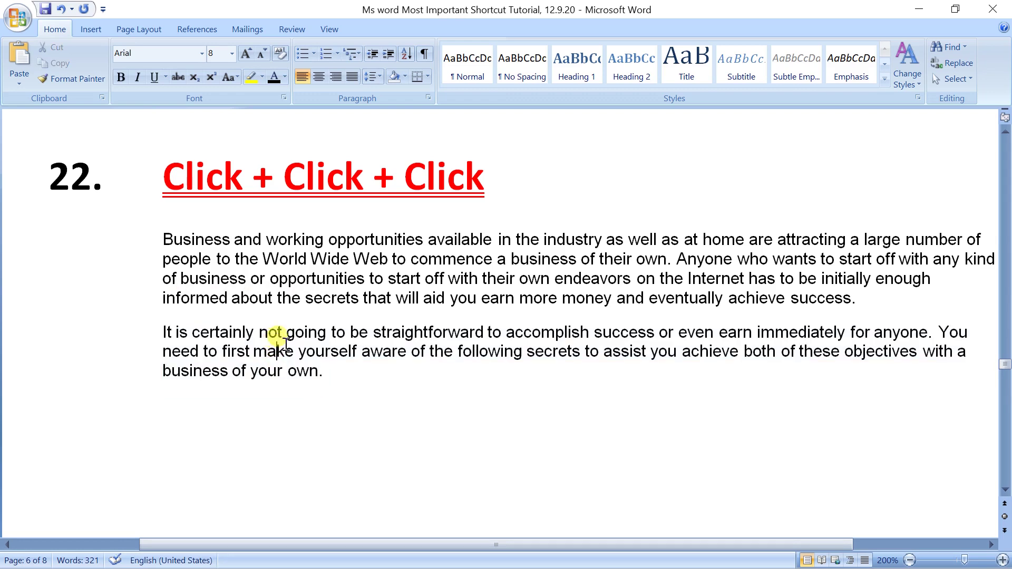
pyautogui.click(323, 370)
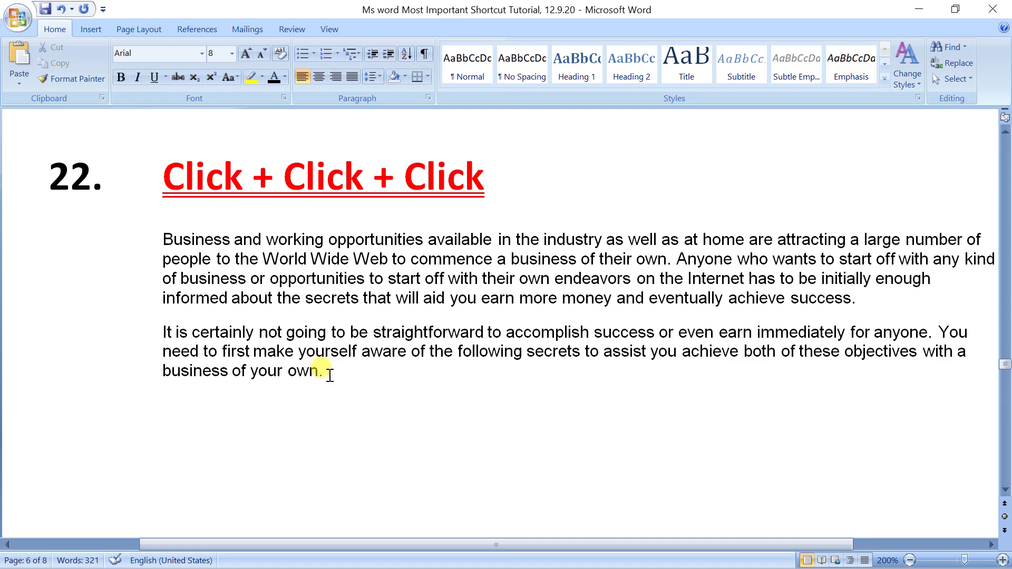
pyautogui.tripleClick(328, 375)
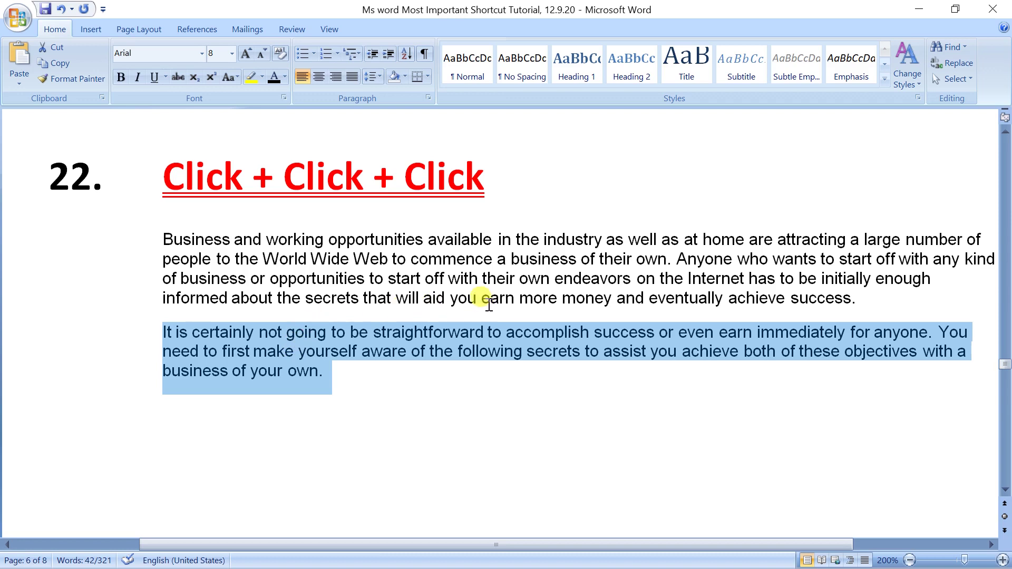
pyautogui.click(358, 369)
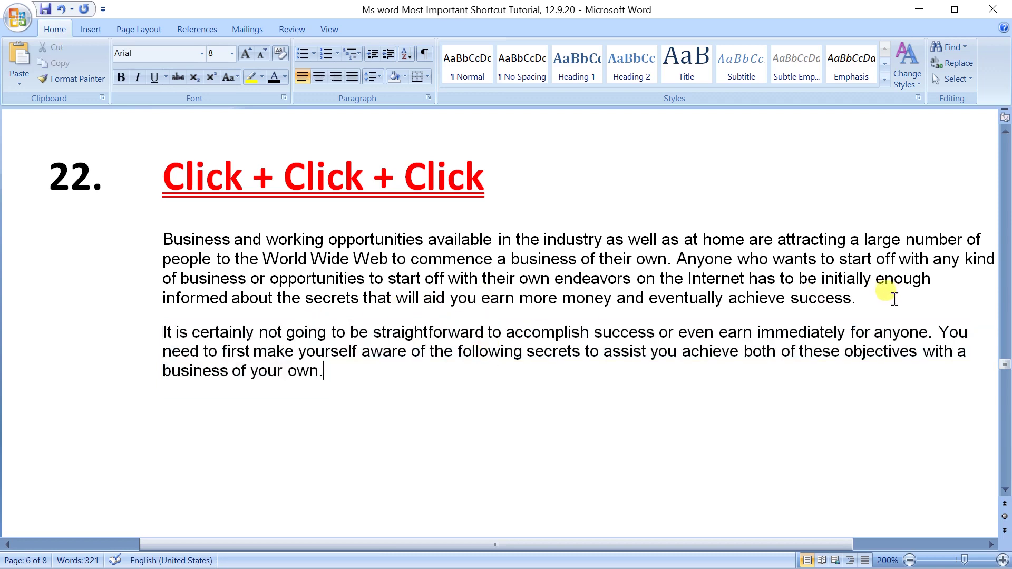
pyautogui.tripleClick(859, 299)
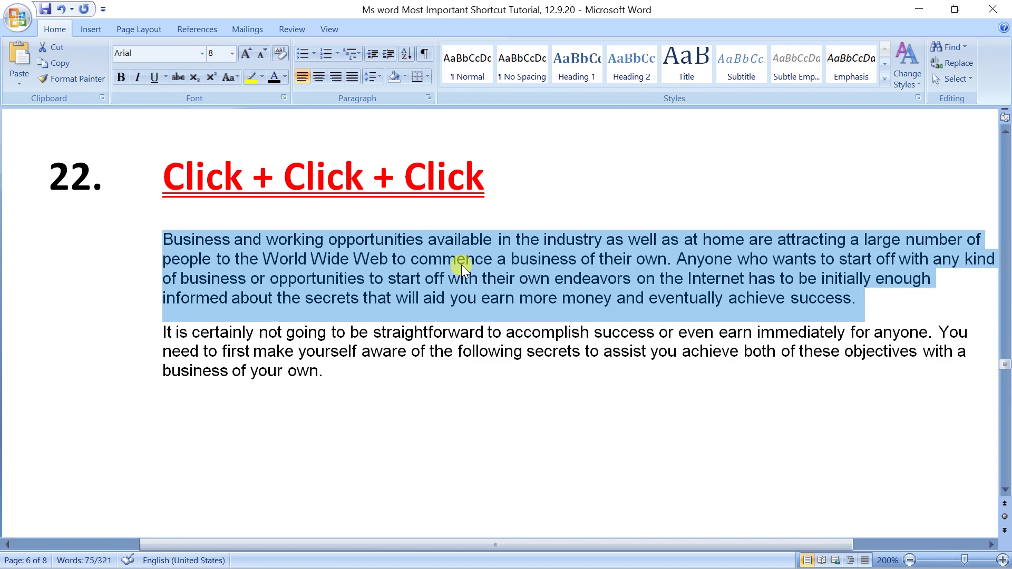
pyautogui.click(433, 332)
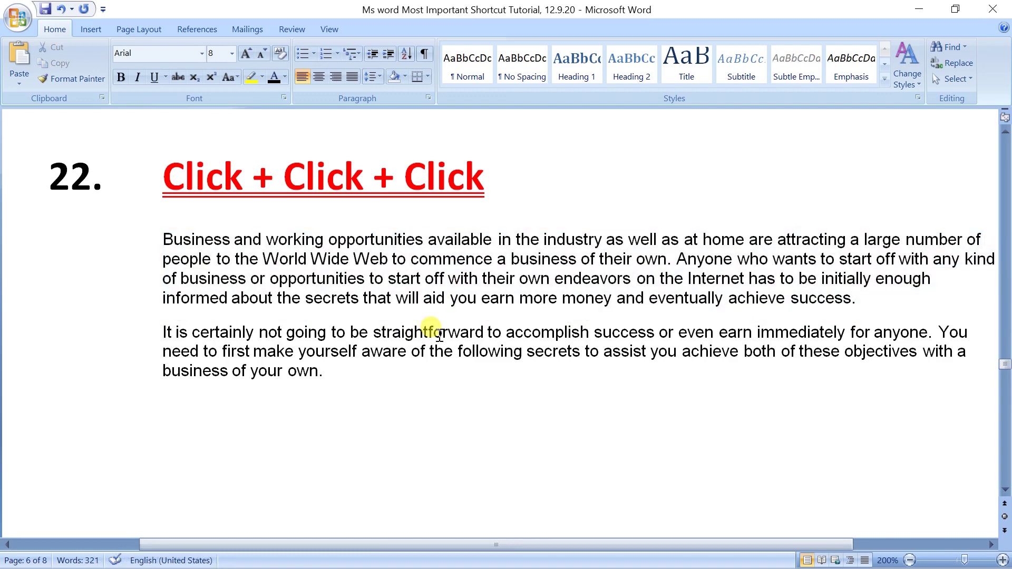
# Place the insertion point at the left margin in the blank area below the paragraphs
pyautogui.scroll(-2, 433, 331)
pyautogui.scroll(-3, 433, 331)
pyautogui.scroll(-3, 434, 331)
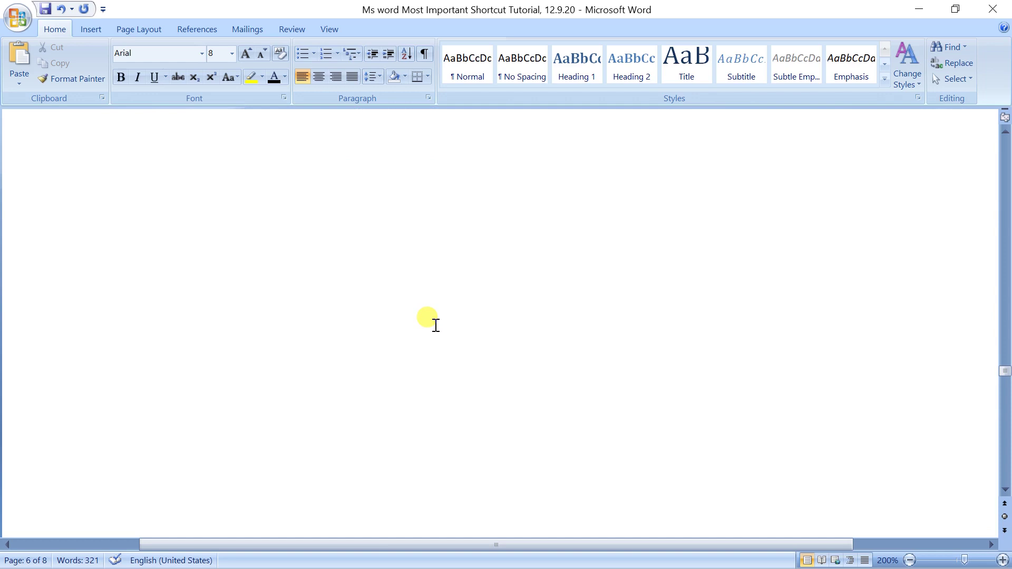
pyautogui.click(159, 216)
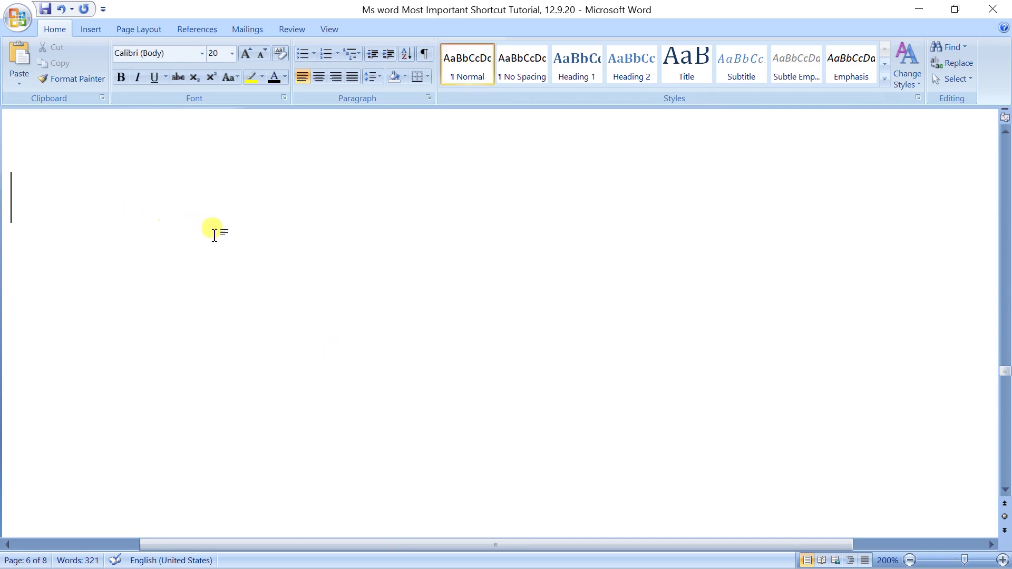
# Turn the line +--------+------+------+ into a three-column table and add rows with Tab
pyautogui.write('+')
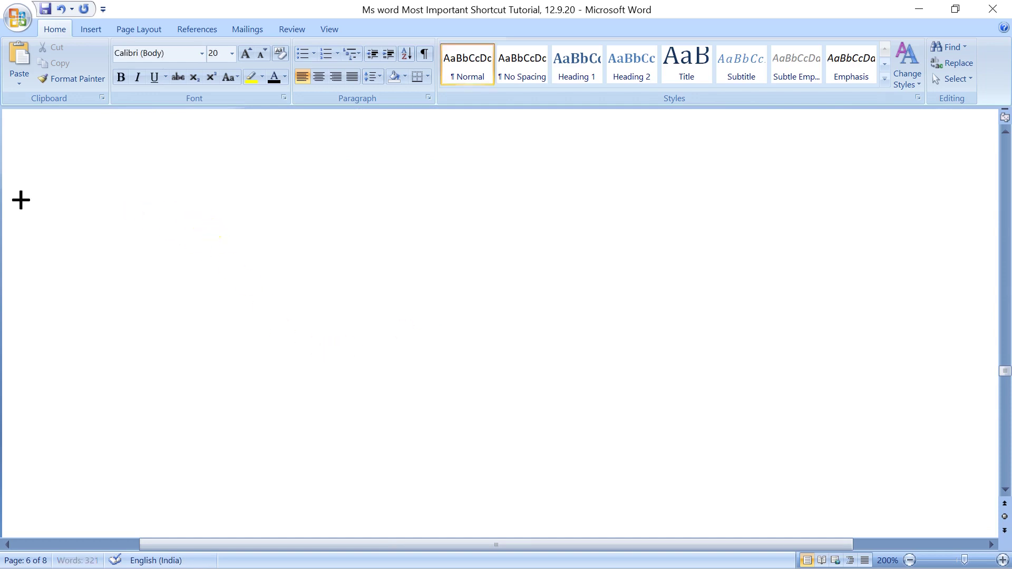
pyautogui.write('--------+------+')
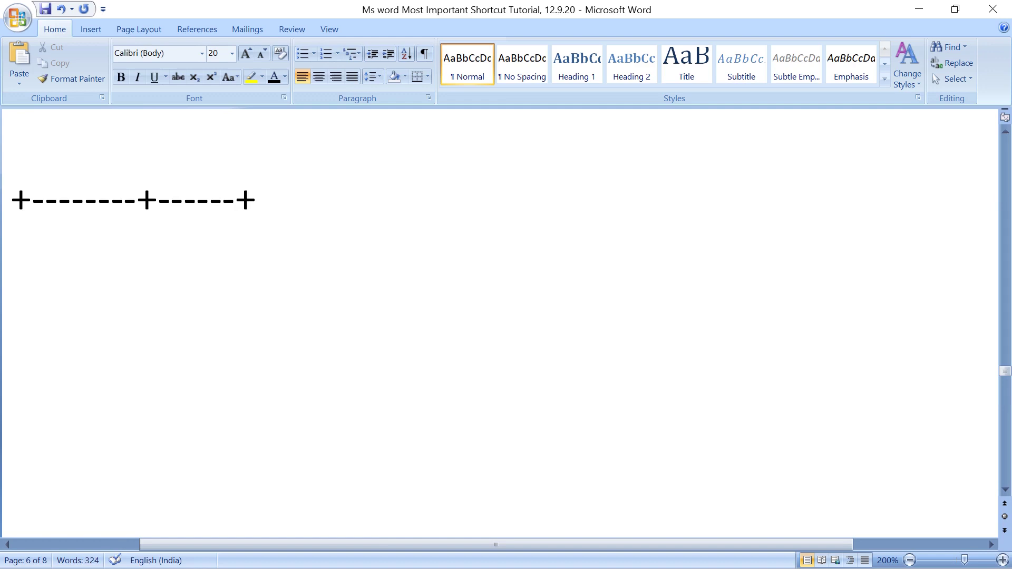
pyautogui.write('------+')
pyautogui.press('Return')
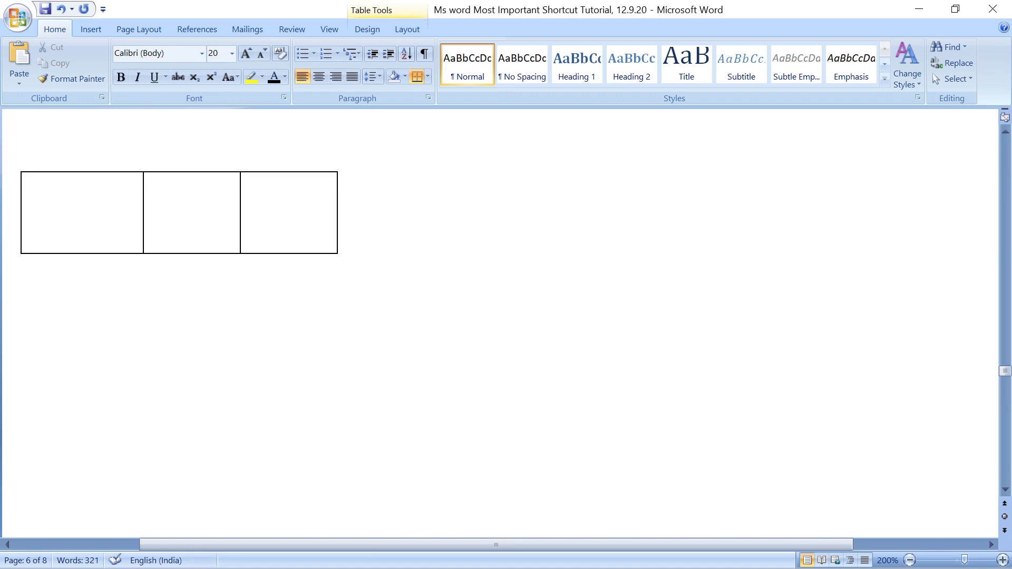
pyautogui.press('Tab')
pyautogui.press('Tab')
pyautogui.press('Tab')
pyautogui.press('Tab')
pyautogui.press('Tab')
pyautogui.press('Tab')
pyautogui.press('Tab')
pyautogui.press('Tab')
pyautogui.press('Tab')
pyautogui.press('Tab')
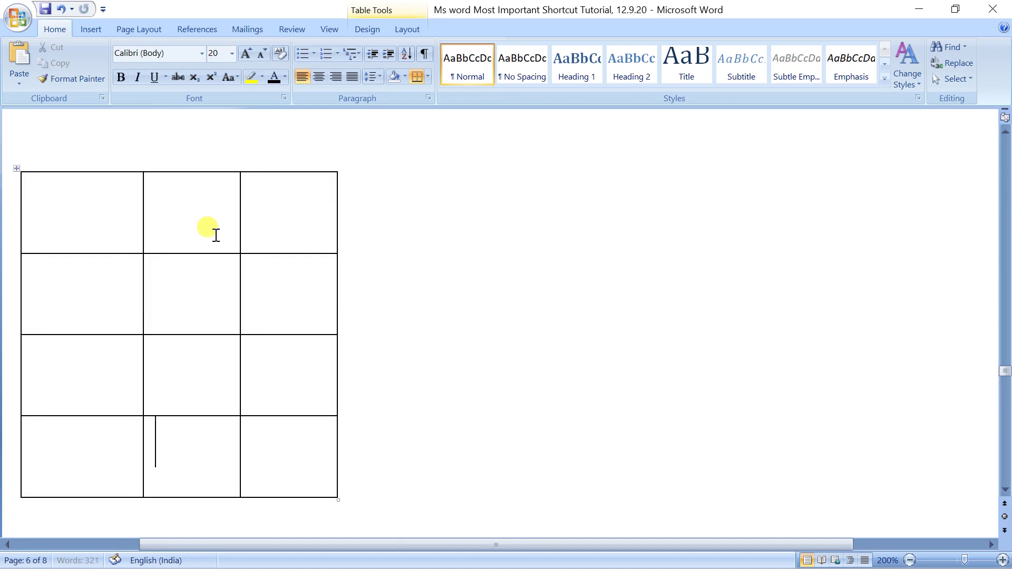
pyautogui.press('Tab')
pyautogui.press('Tab')
pyautogui.press('Tab')
pyautogui.press('Tab')
pyautogui.press('Tab')
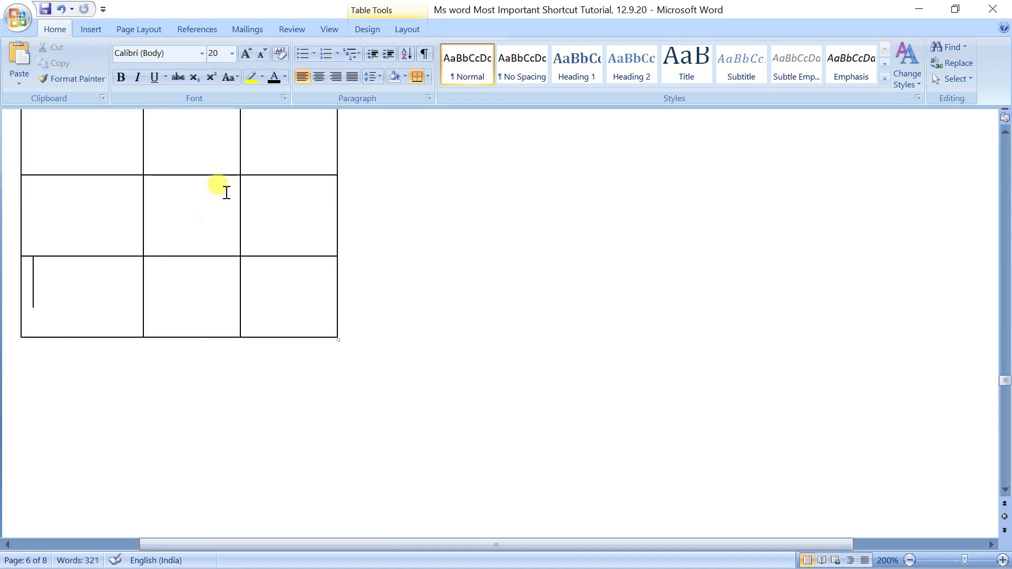
pyautogui.press('Tab')
pyautogui.press('Tab')
pyautogui.press('Tab')
# Undo the table with Ctrl+Z, leaving an empty line below the paragraphs
pyautogui.scroll(5, 315, 274)
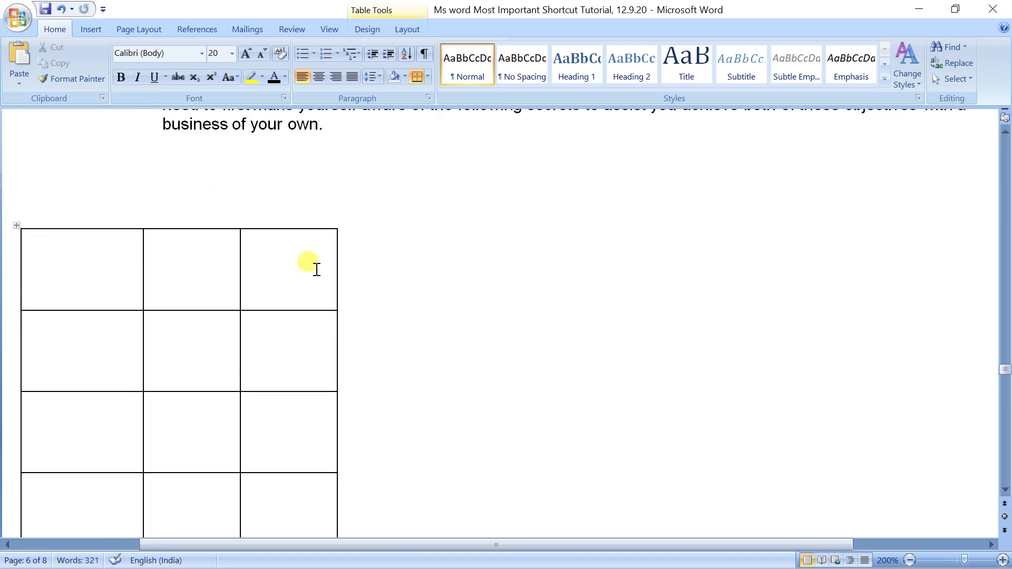
pyautogui.scroll(-3, 316, 269)
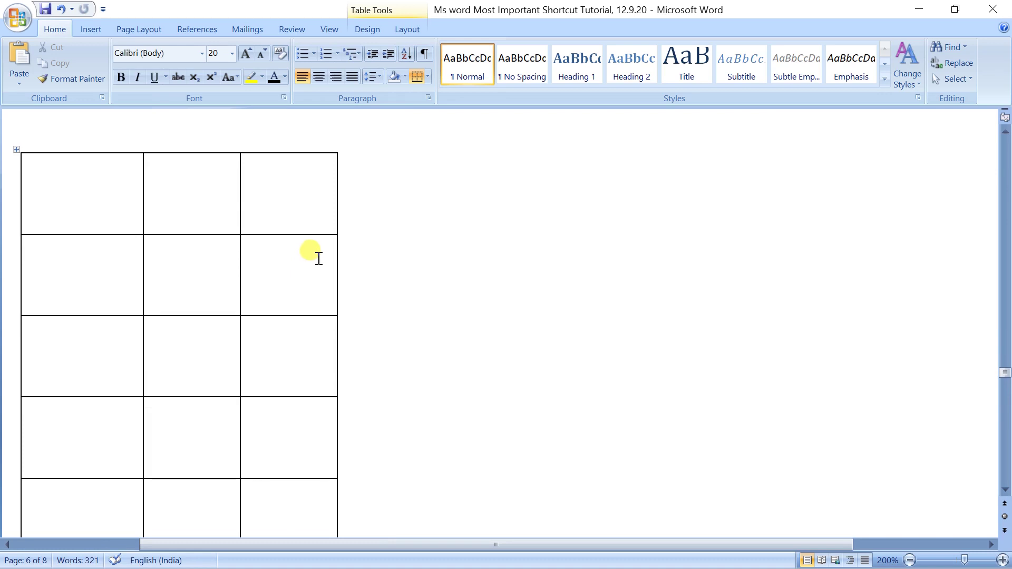
pyautogui.scroll(-3, 318, 259)
pyautogui.scroll(3, 319, 254)
pyautogui.hotkey('ctrl', 'z')
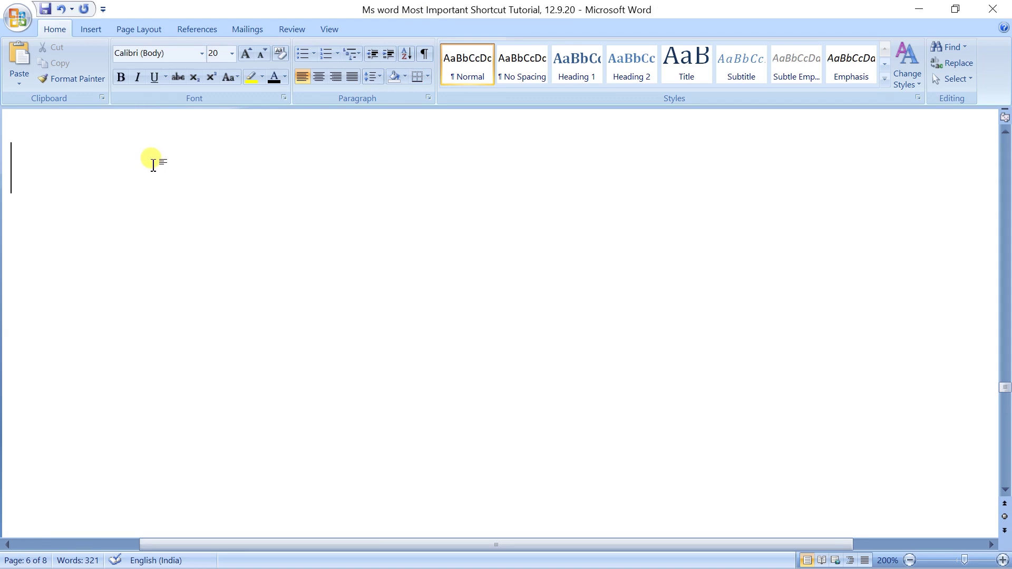
pyautogui.write('Raja')
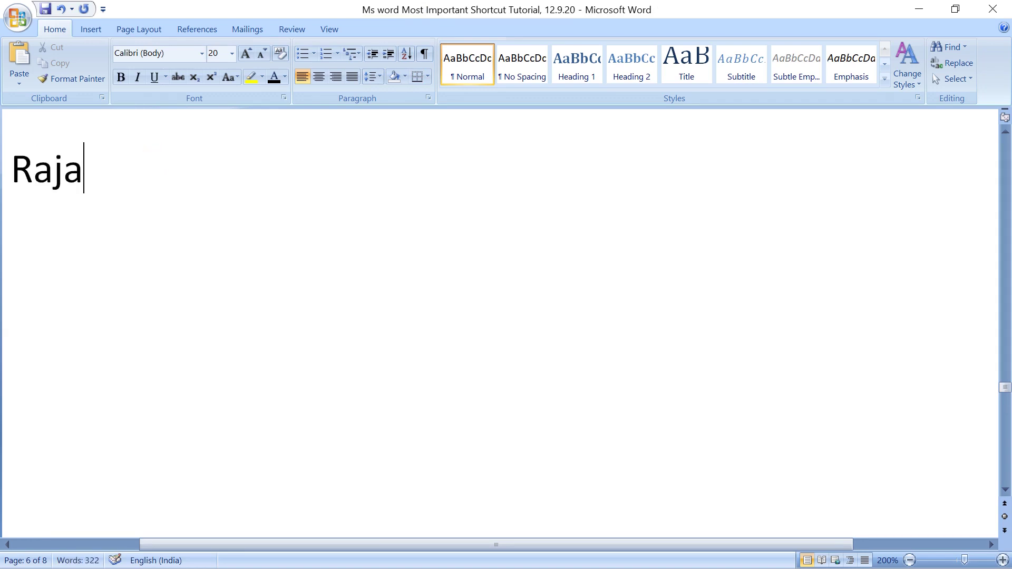
pyautogui.moveTo(108, 170); pyautogui.dragTo(2, 154)
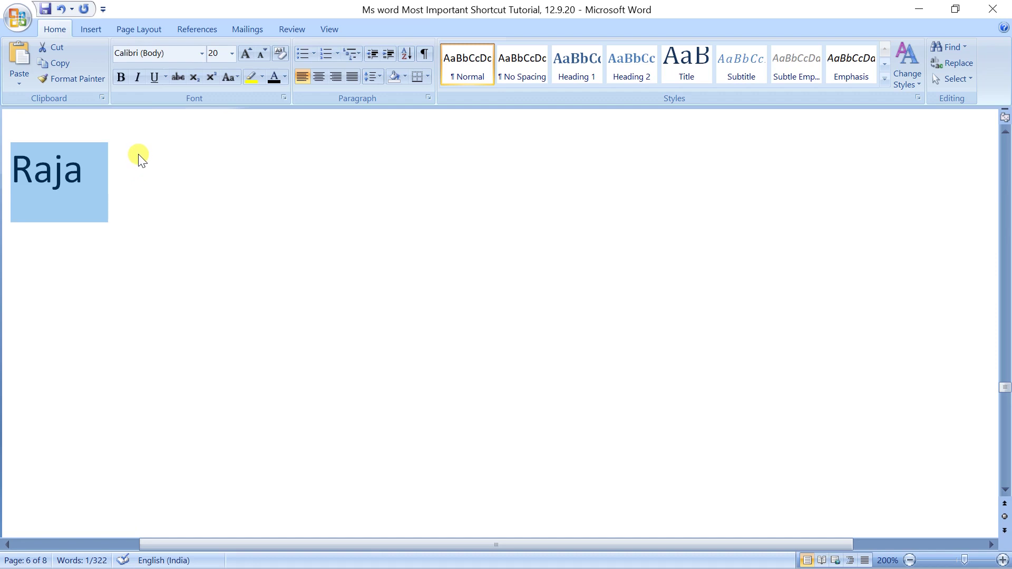
pyautogui.hotkey('ctrl', 'b')
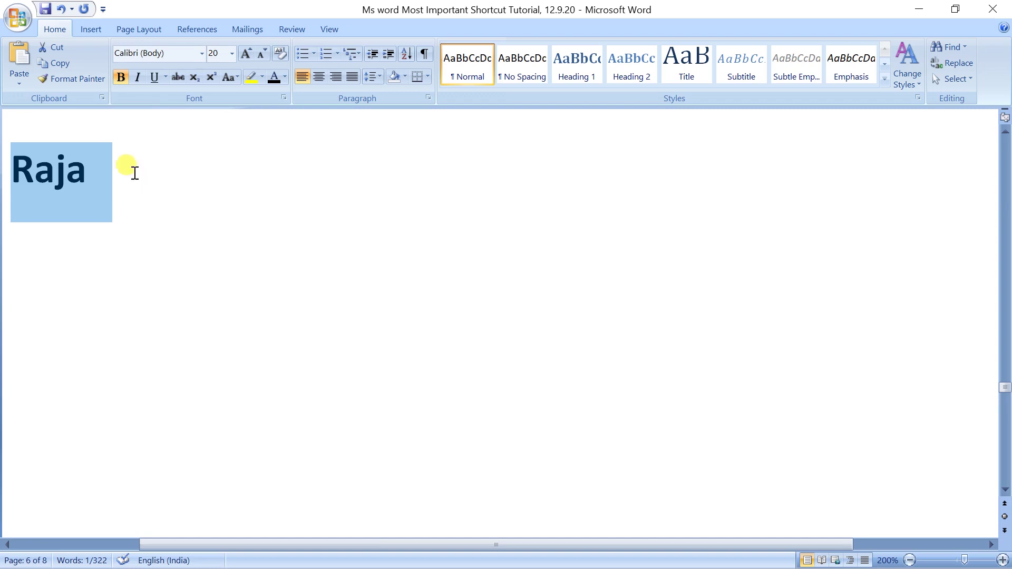
pyautogui.click(126, 172)
pyautogui.moveTo(112, 175); pyautogui.dragTo(9, 163)
pyautogui.hotkey('ctrl', 'i')
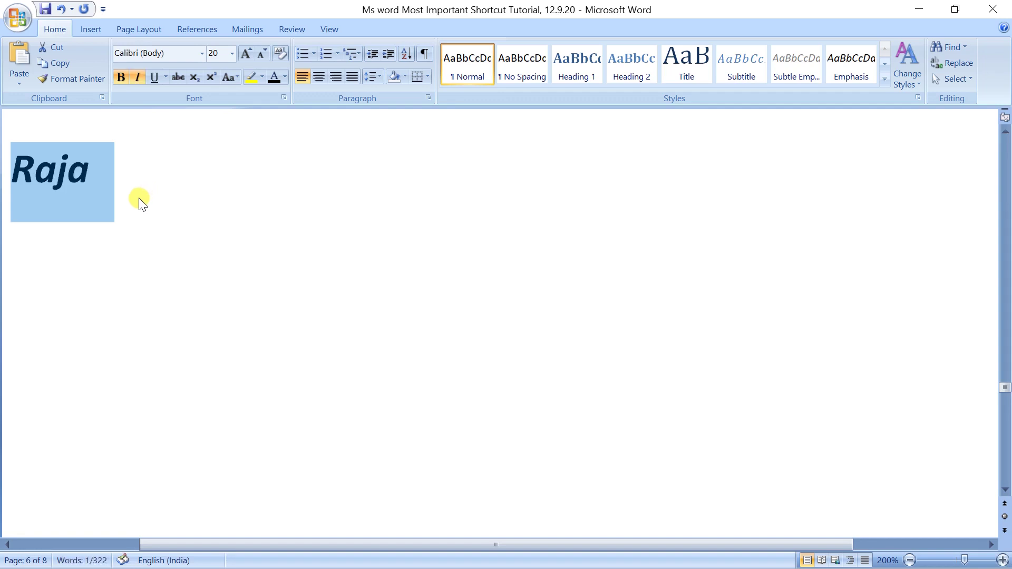
pyautogui.click(122, 177)
pyautogui.moveTo(121, 176); pyautogui.dragTo(11, 155)
pyautogui.hotkey('ctrl', 'i')
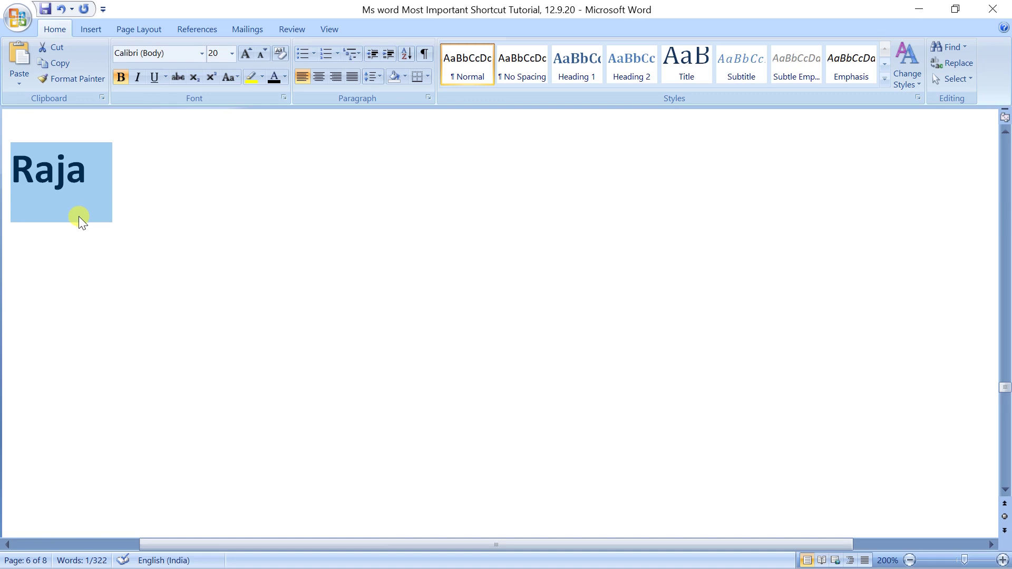
pyautogui.hotkey('ctrl', 'b')
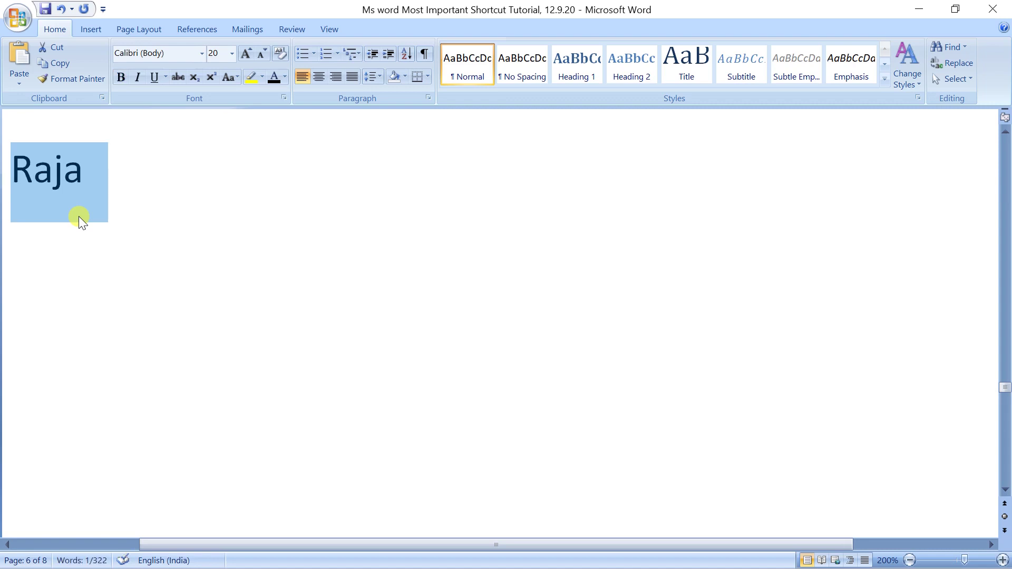
pyautogui.click(141, 191)
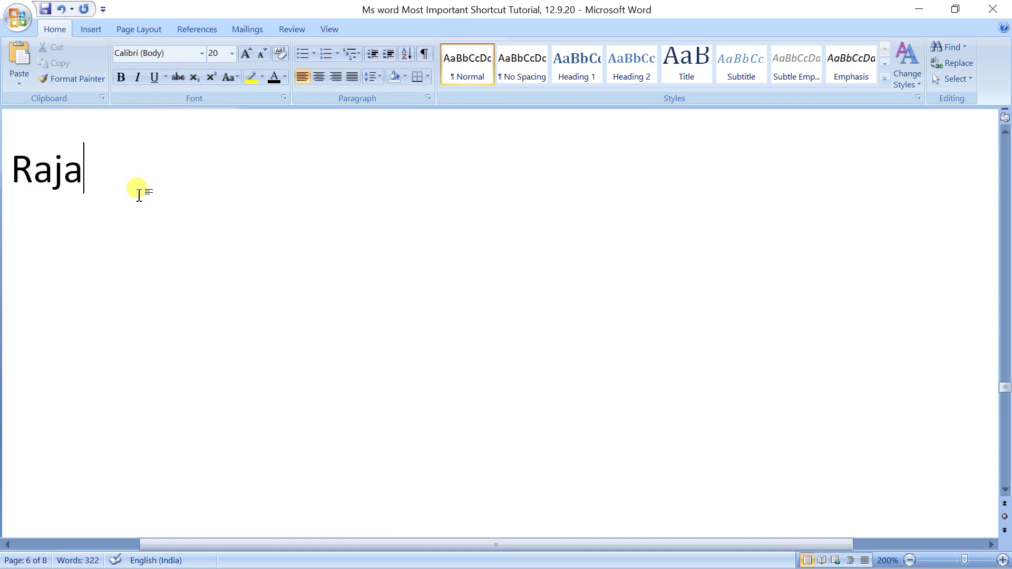
pyautogui.hotkey('ctrl', 'BackSpace')
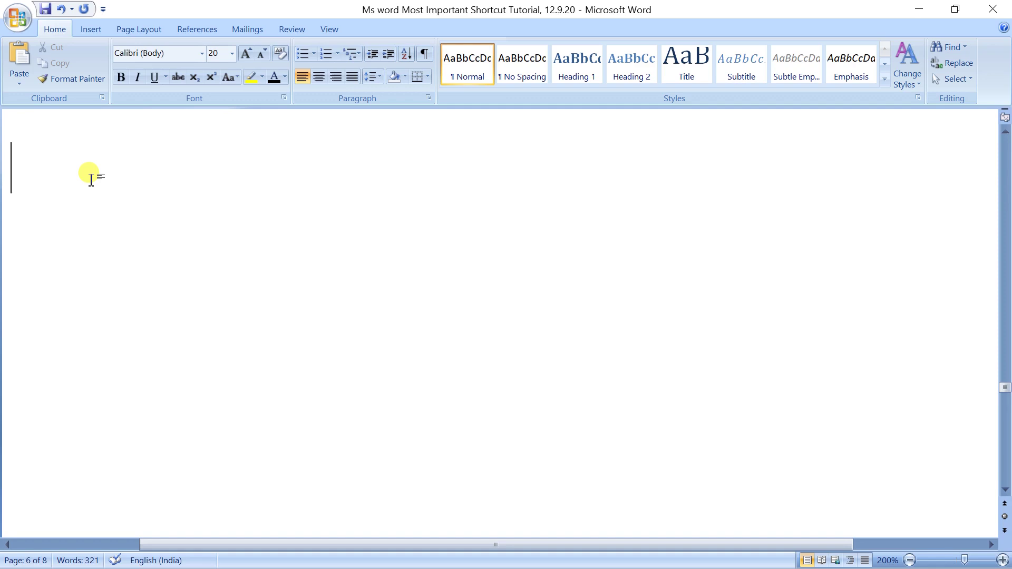
# After a sample name, undo the (c) and (r) AutoCorrect symbols, then add ™ via (tm) and a new line
pyautogui.write('Raja')
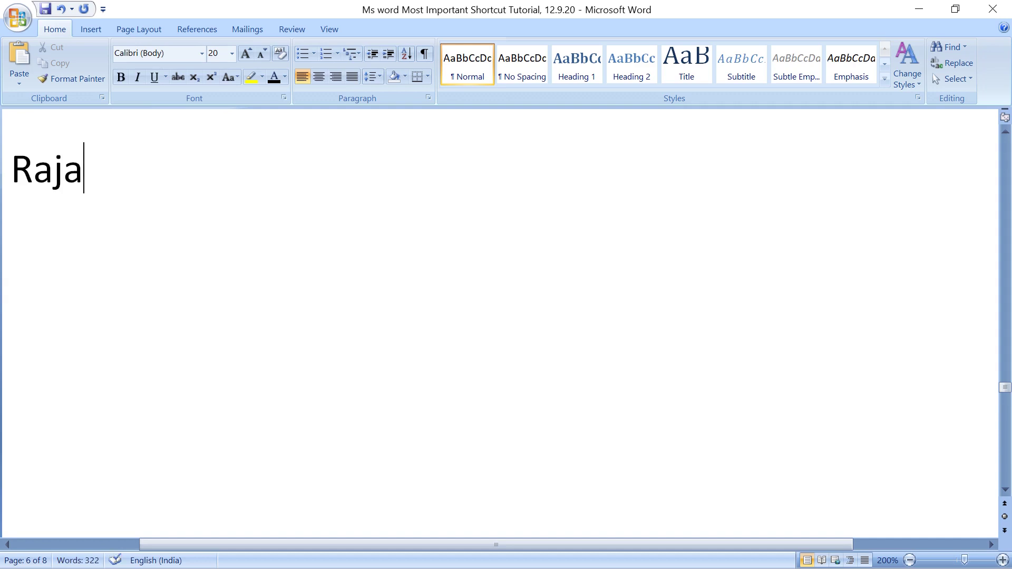
pyautogui.write('(')
pyautogui.write('c')
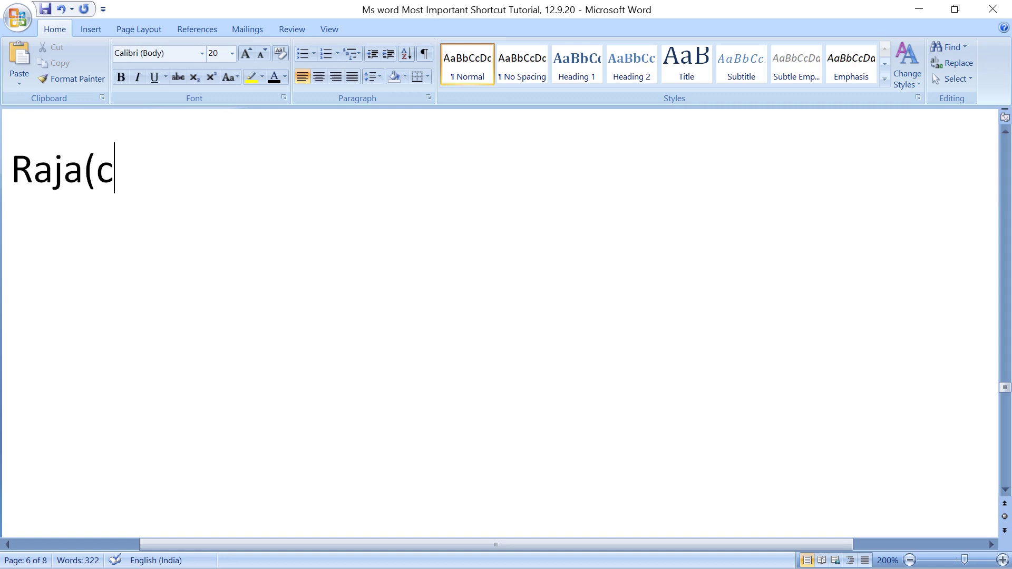
pyautogui.write(')')
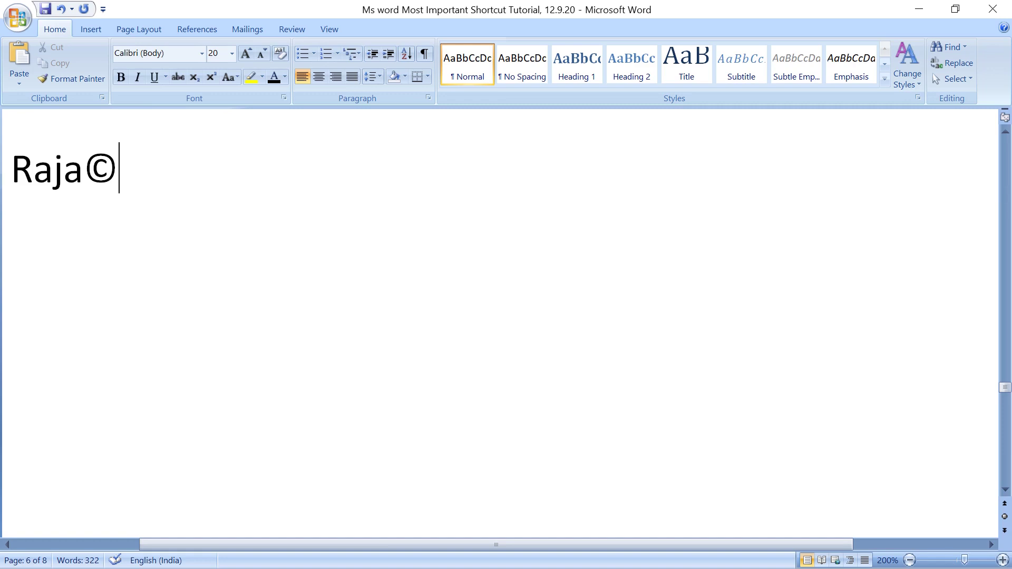
pyautogui.hotkey('ctrl', 'z')
pyautogui.press('BackSpace')
pyautogui.press('BackSpace')
pyautogui.press('BackSpace')
pyautogui.write('(')
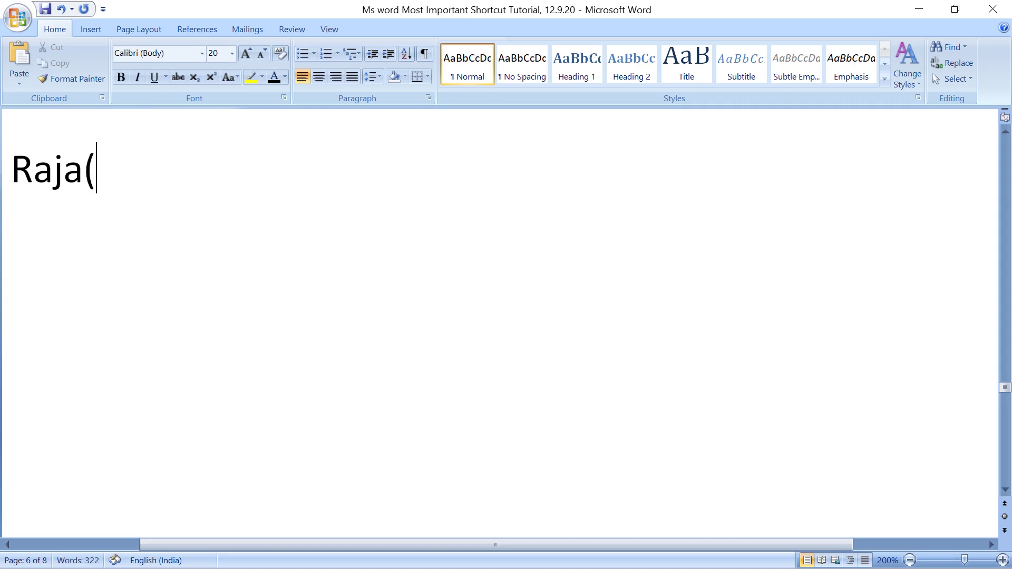
pyautogui.write('r')
pyautogui.write(')')
pyautogui.hotkey('ctrl', 'z')
pyautogui.press('BackSpace')
pyautogui.press('BackSpace')
pyautogui.press('BackSpace')
pyautogui.write('(tm')
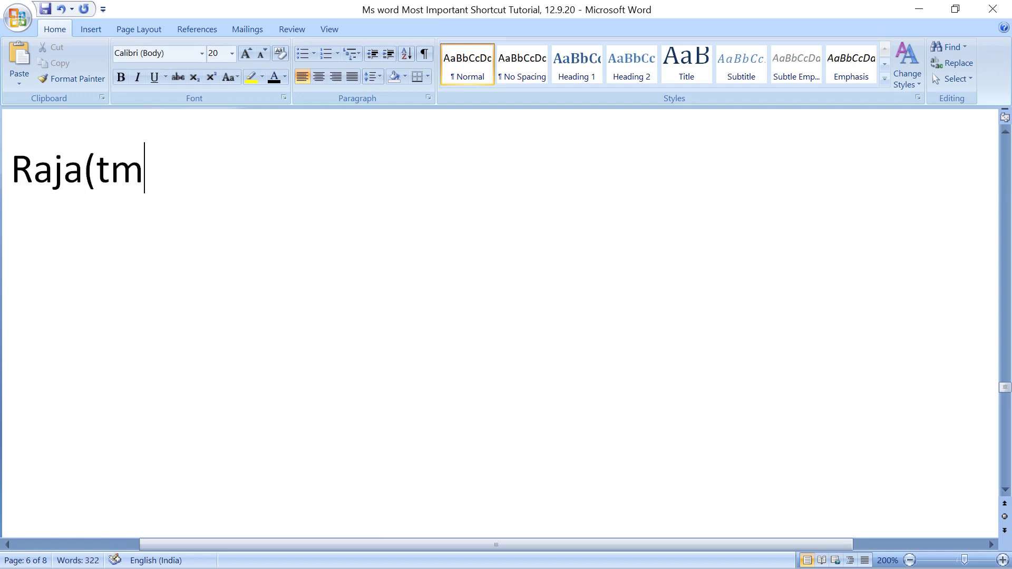
pyautogui.write(')')
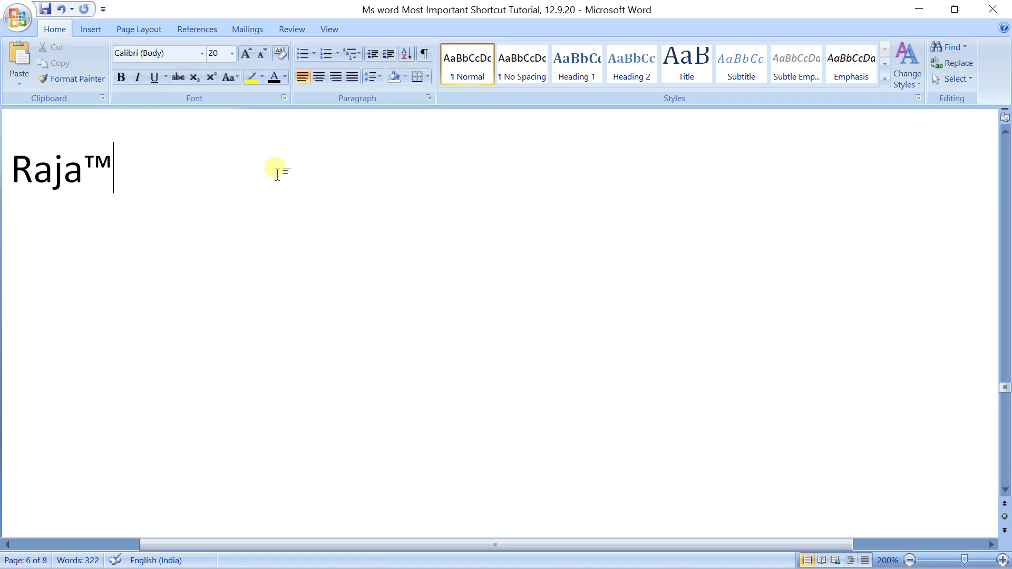
pyautogui.press('Return')
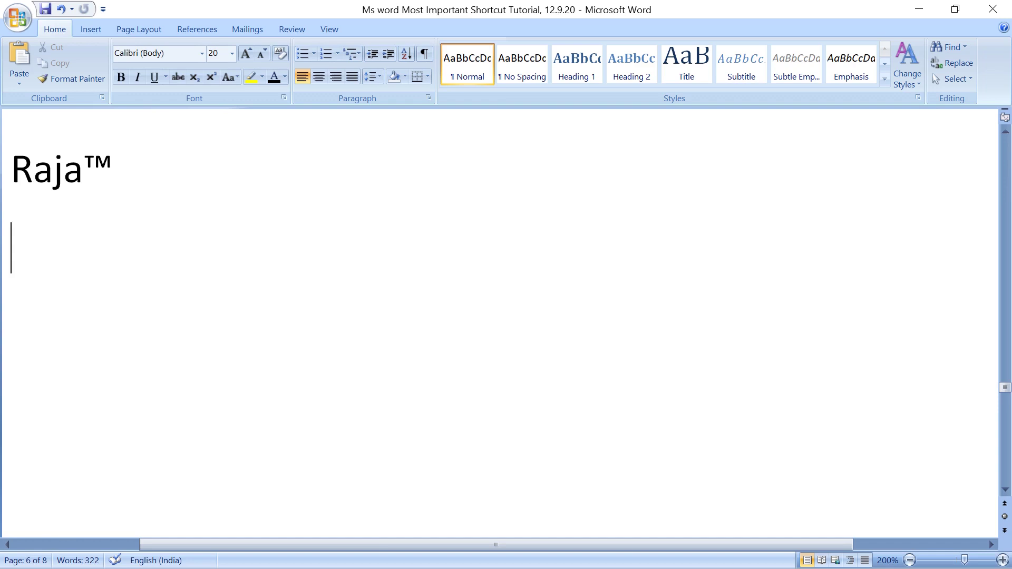
# Add :( and :) face symbols, then type <-- and --> on a new line for ← and → arrows
pyautogui.write(':')
pyautogui.write('(')
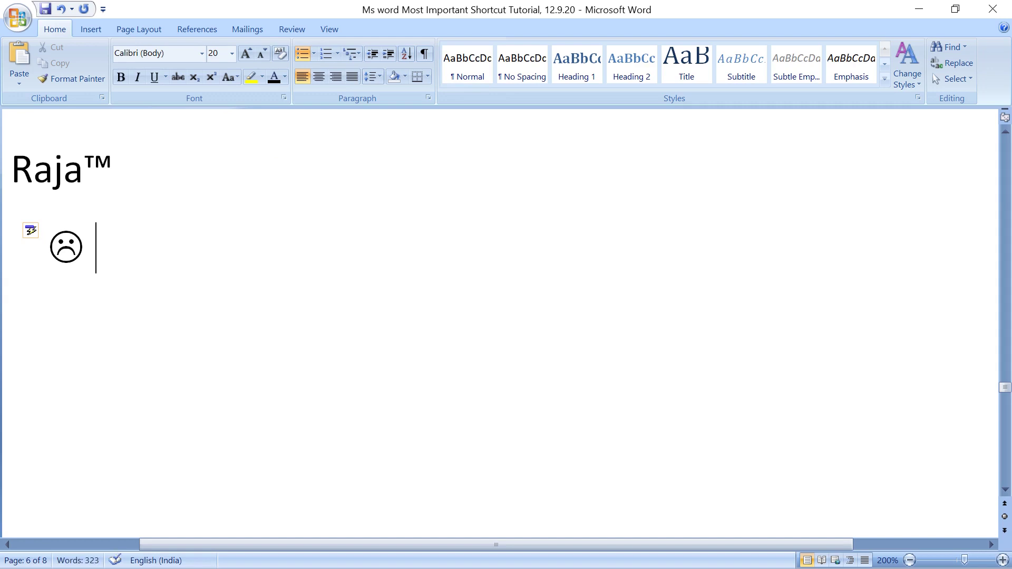
pyautogui.write(':')
pyautogui.write(')')
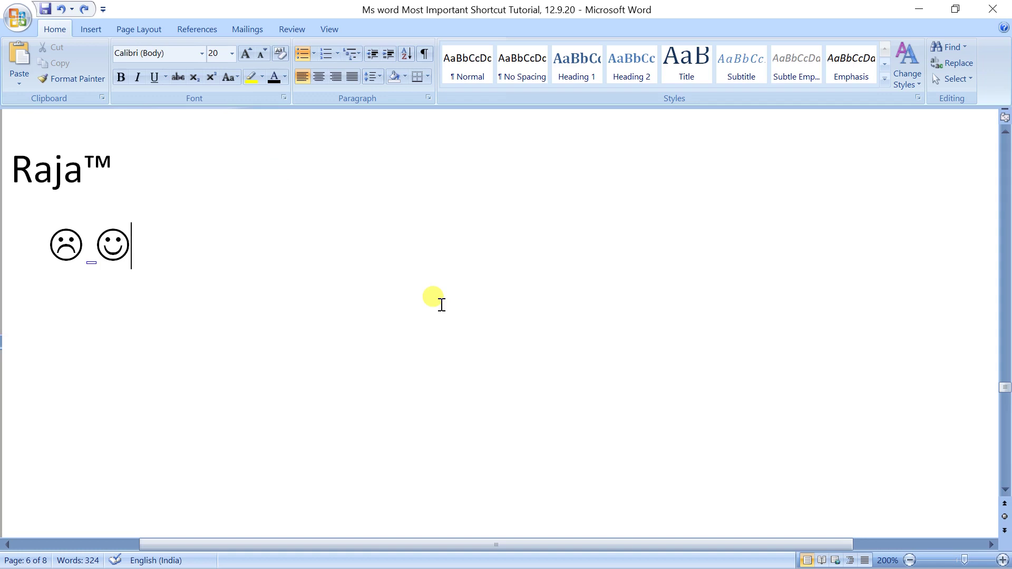
pyautogui.press('Return')
pyautogui.write(':(')
pyautogui.press('BackSpace')
pyautogui.press('BackSpace')
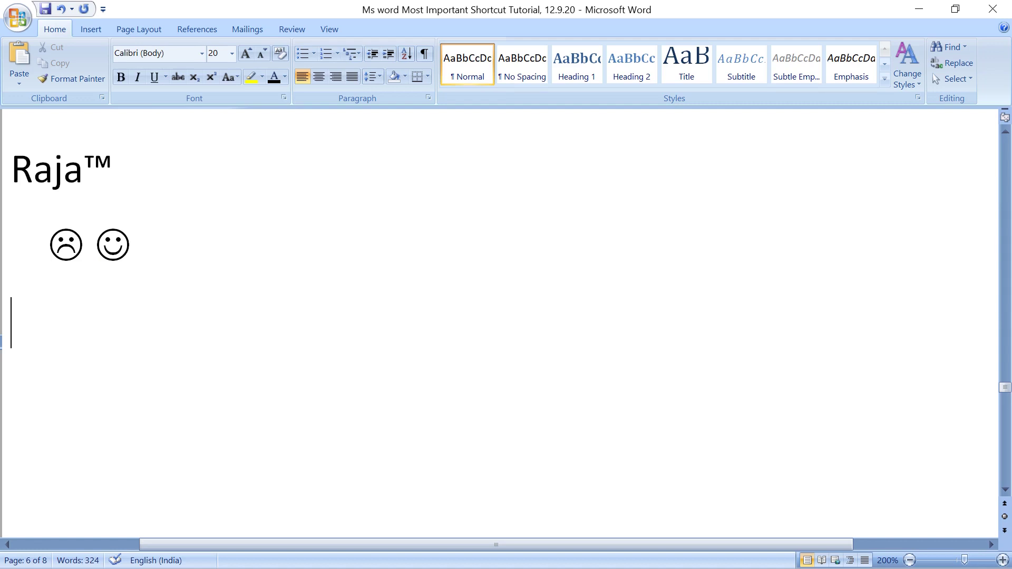
pyautogui.write('<')
pyautogui.write('--')
pyautogui.write('--')
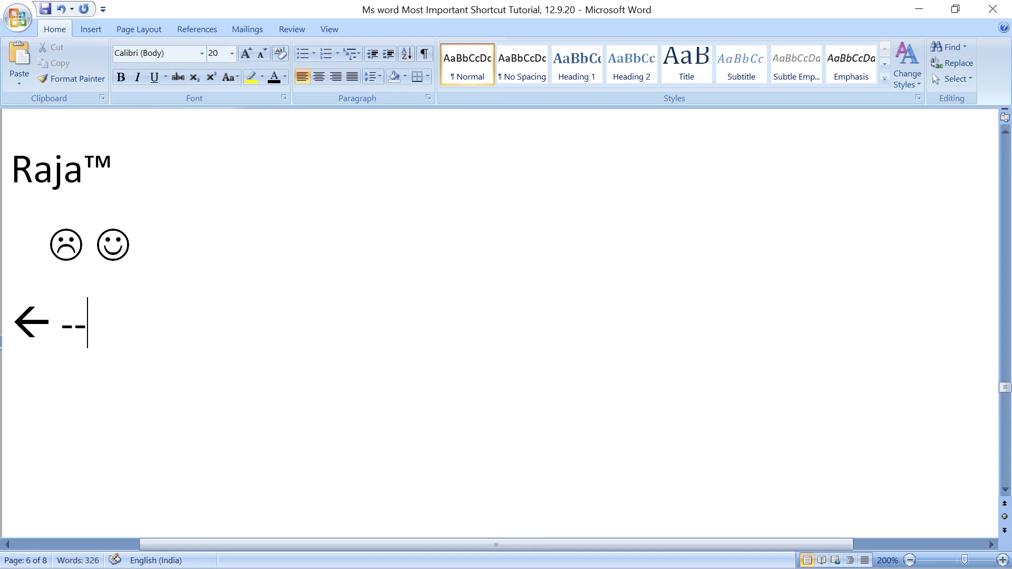
pyautogui.write('>')
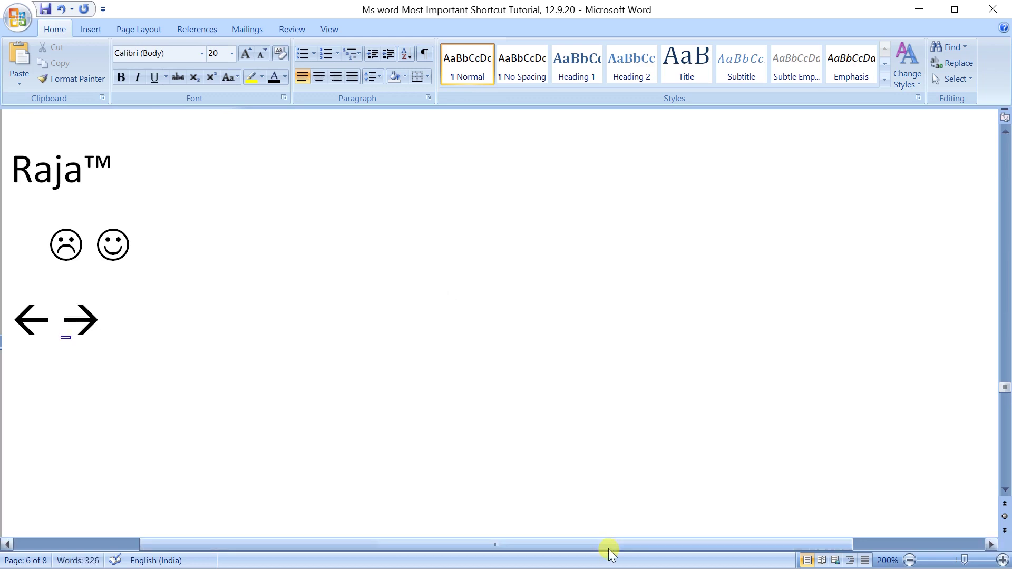
# On a new line, type 1st 2nd 3rd so the ordinal endings become superscript
pyautogui.press('Return')
pyautogui.write('1st')
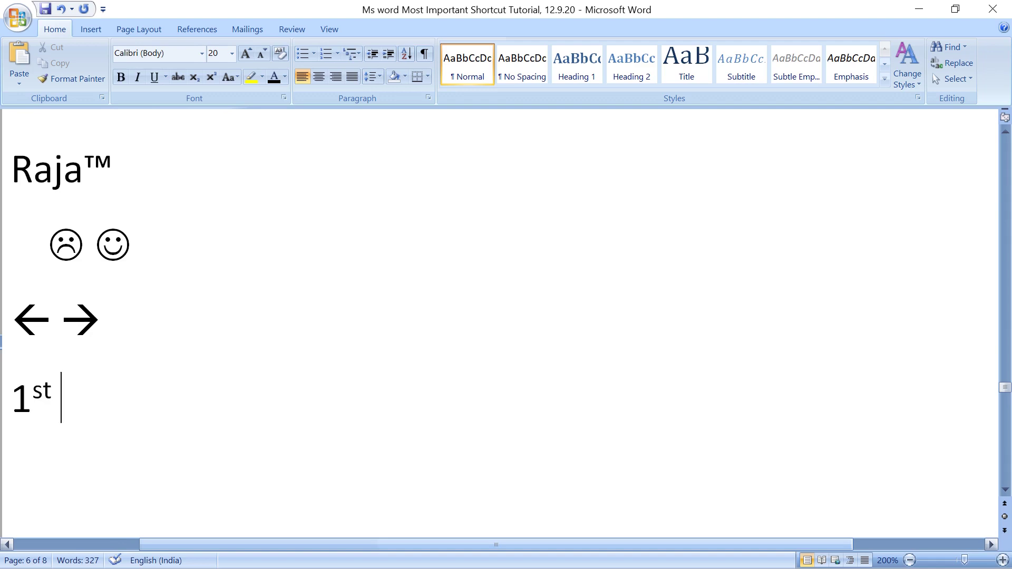
pyautogui.write('2nd ')
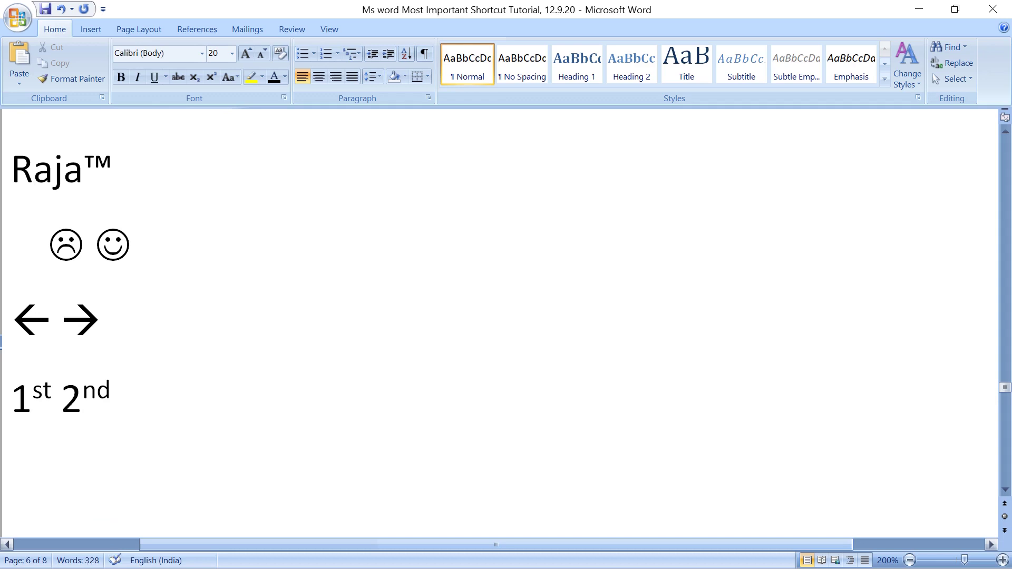
pyautogui.write('3rd')
# On the next line, discard the automatic round bullet and start an arrowhead bullet with >
pyautogui.press('Return')
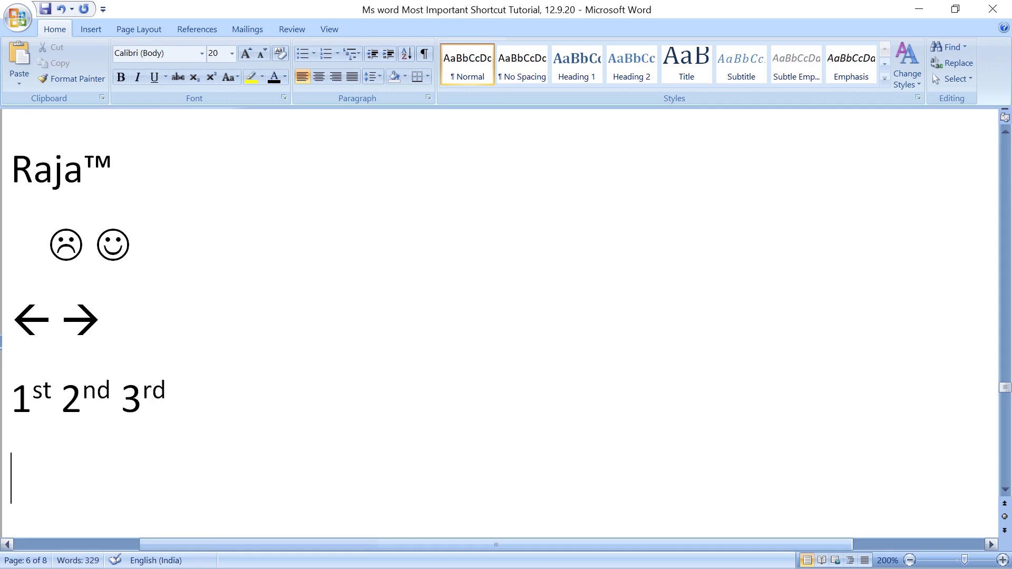
pyautogui.write('*')
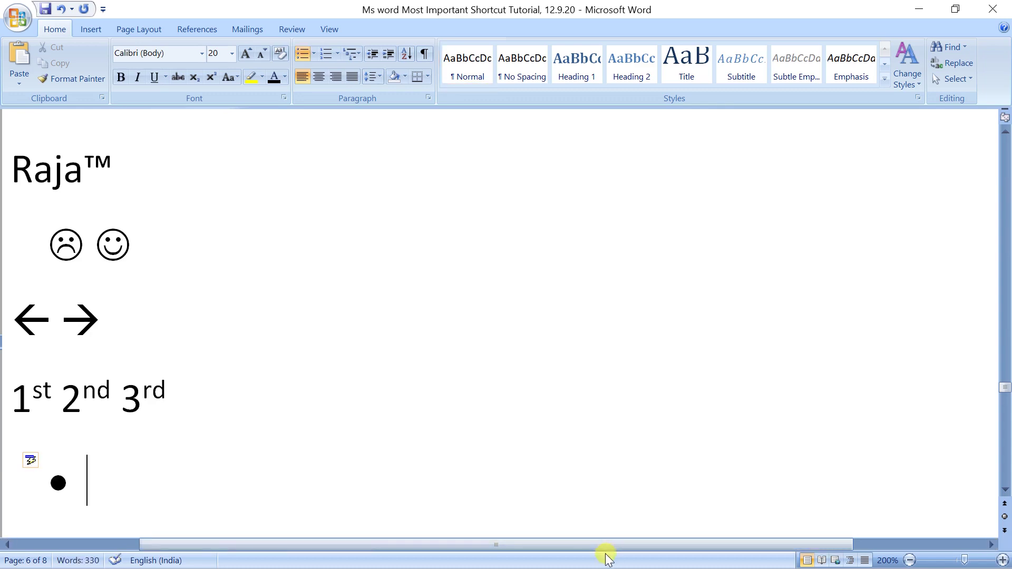
pyautogui.scroll(-1, 419, 386)
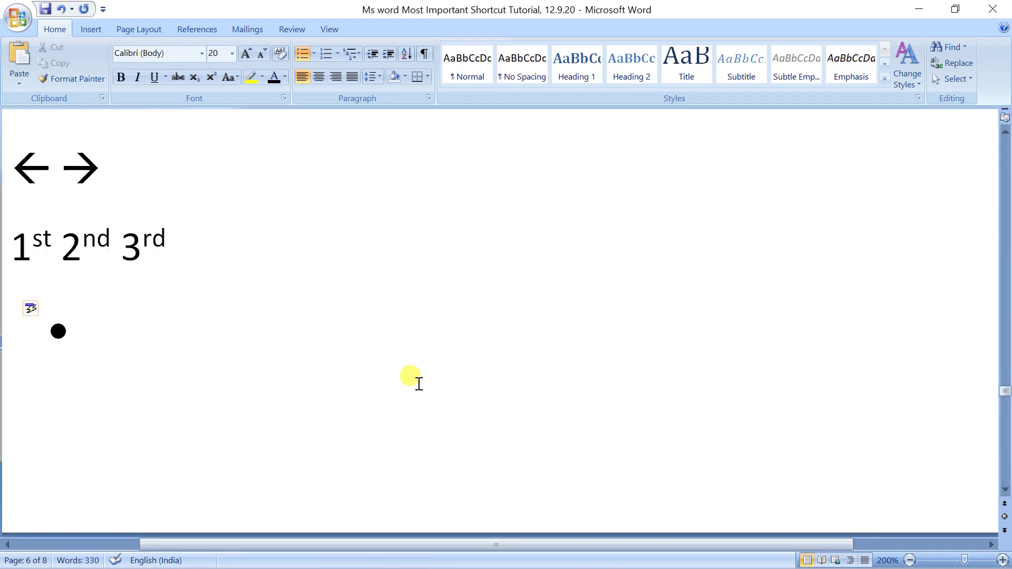
pyautogui.press('Return')
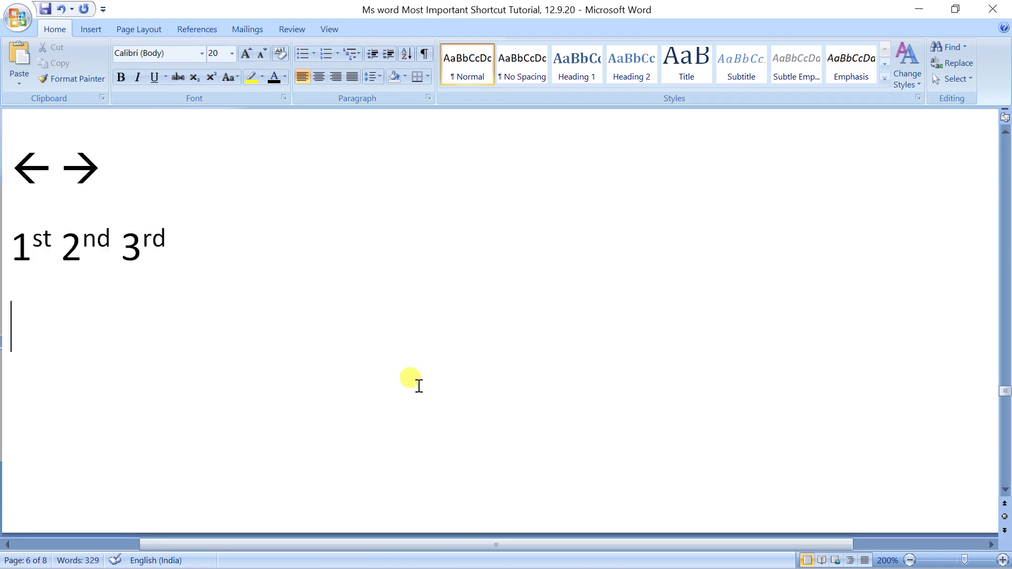
pyautogui.write('>')
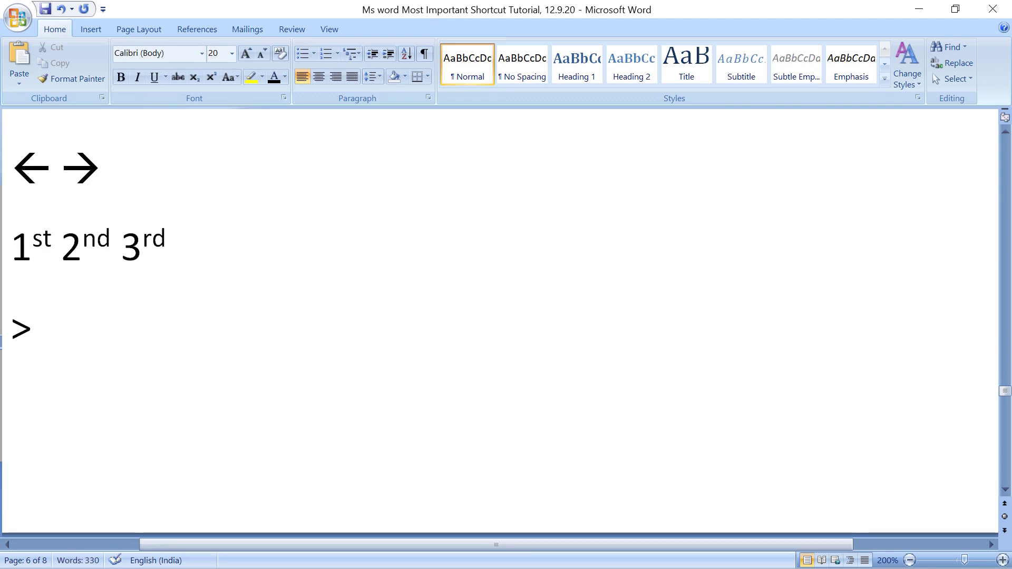
pyautogui.press('space')
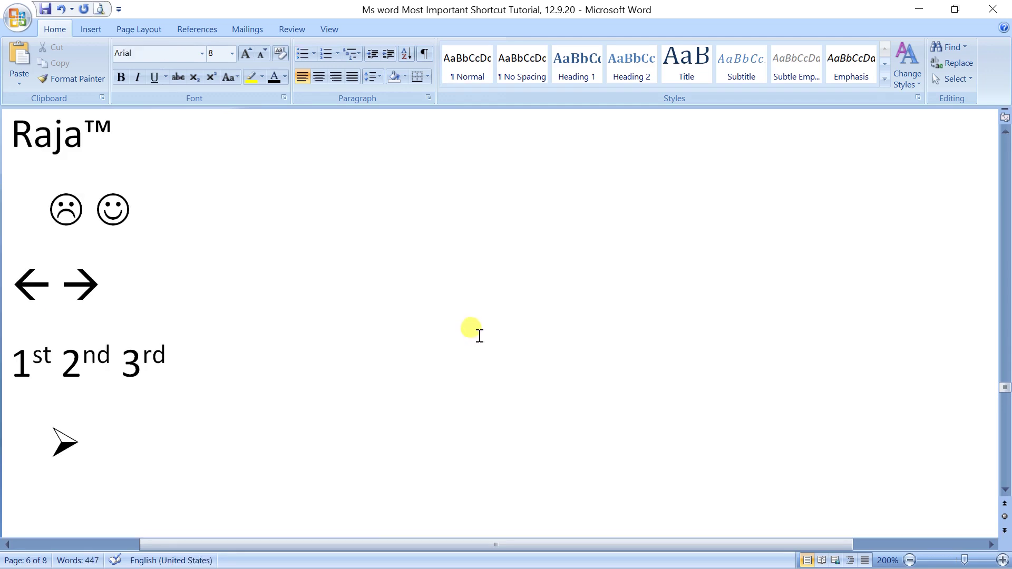
# Select the second paragraph on page 7 and tick Hidden in its Font settings
pyautogui.scroll(-3, 477, 335)
pyautogui.scroll(-5, 475, 327)
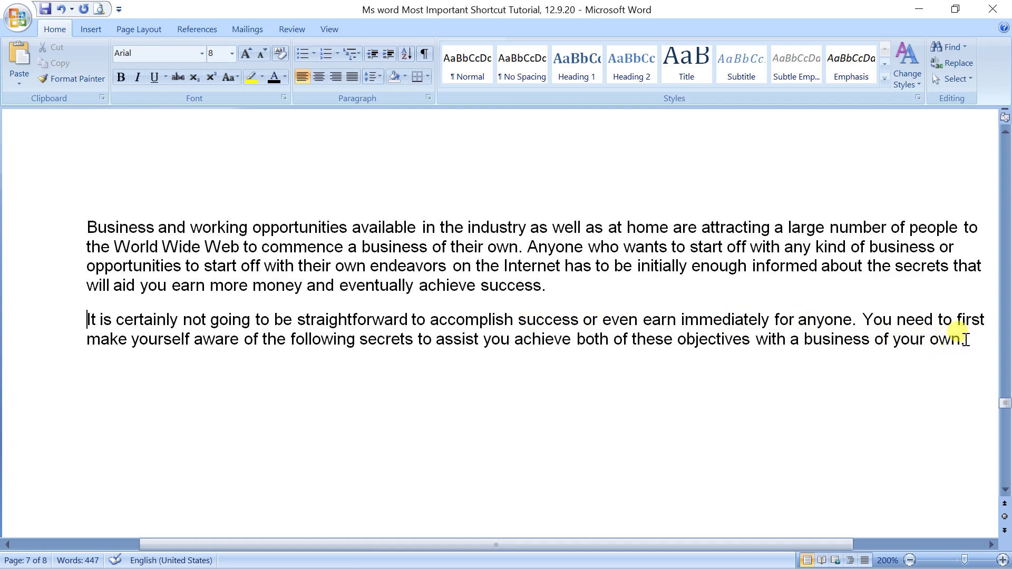
pyautogui.hotkey('ctrl', 'shift', 'Down')
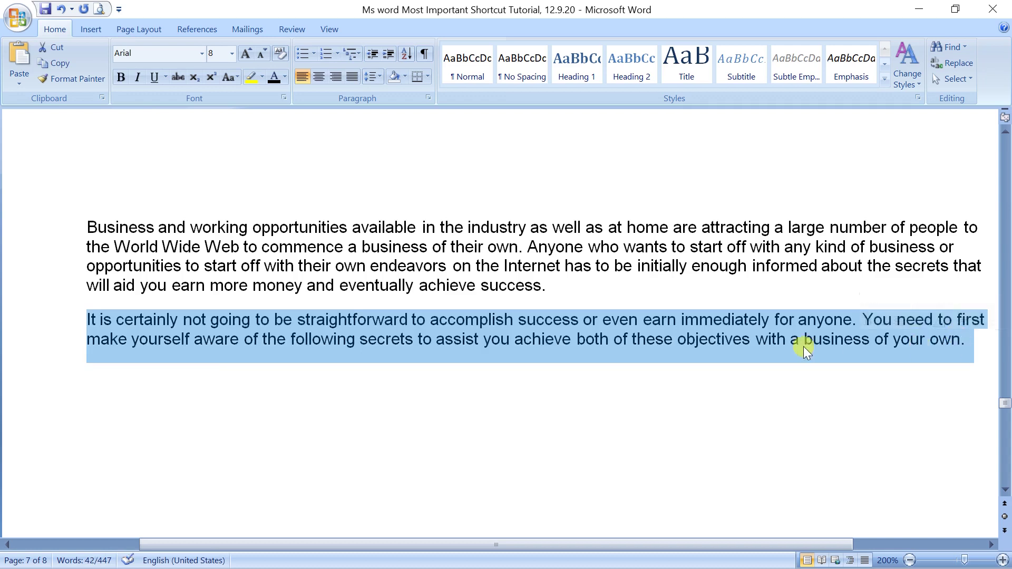
pyautogui.rightClick(702, 335)
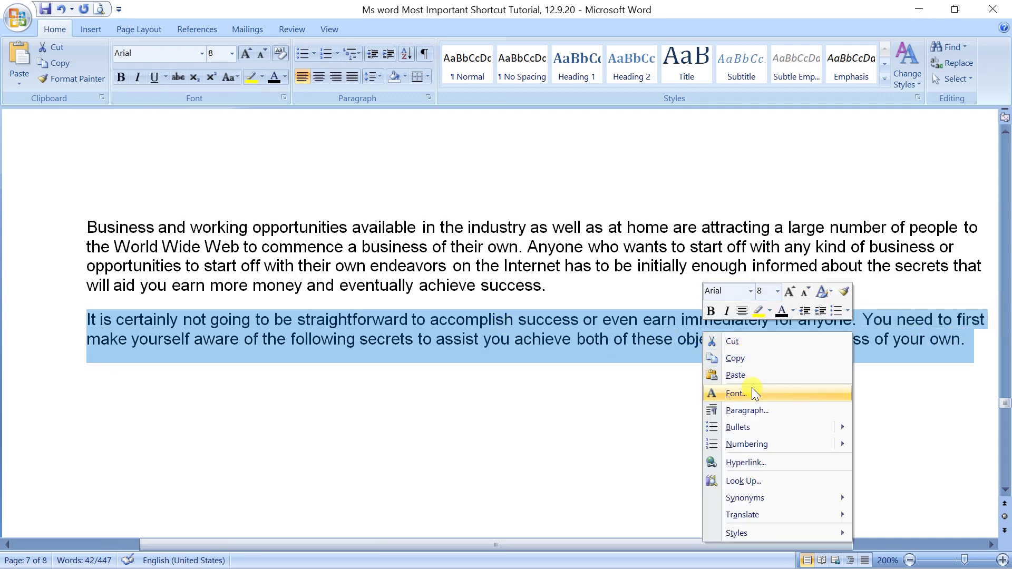
pyautogui.click(754, 393)
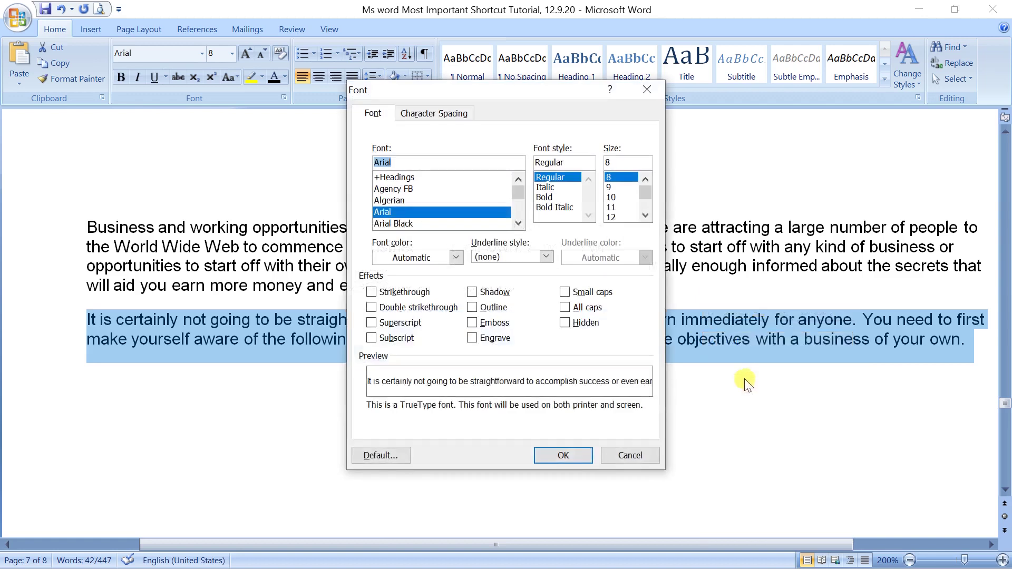
pyautogui.click(583, 322)
pyautogui.click(561, 456)
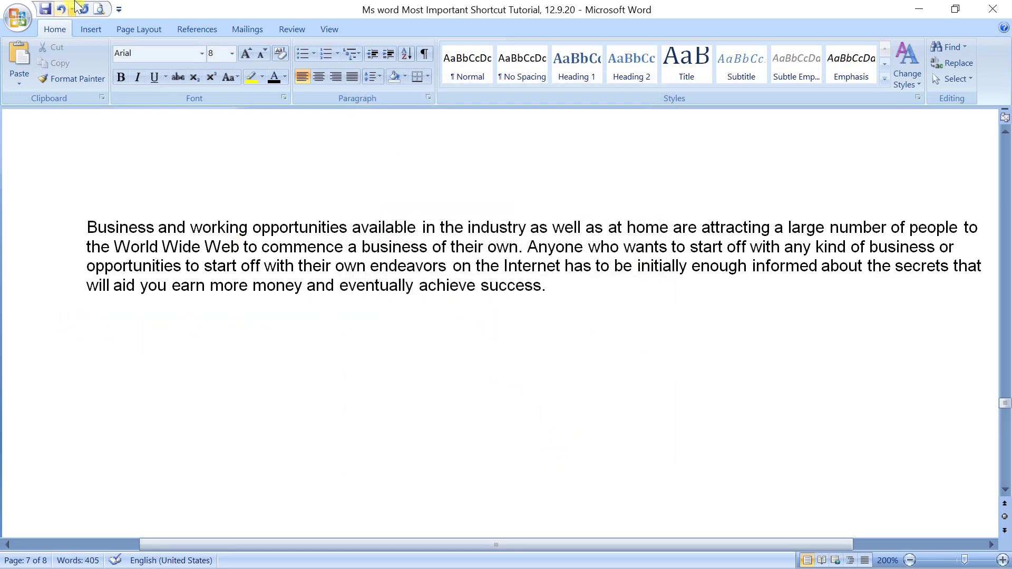
pyautogui.click(99, 9)
pyautogui.click(571, 260)
pyautogui.click(599, 294)
pyautogui.click(496, 82)
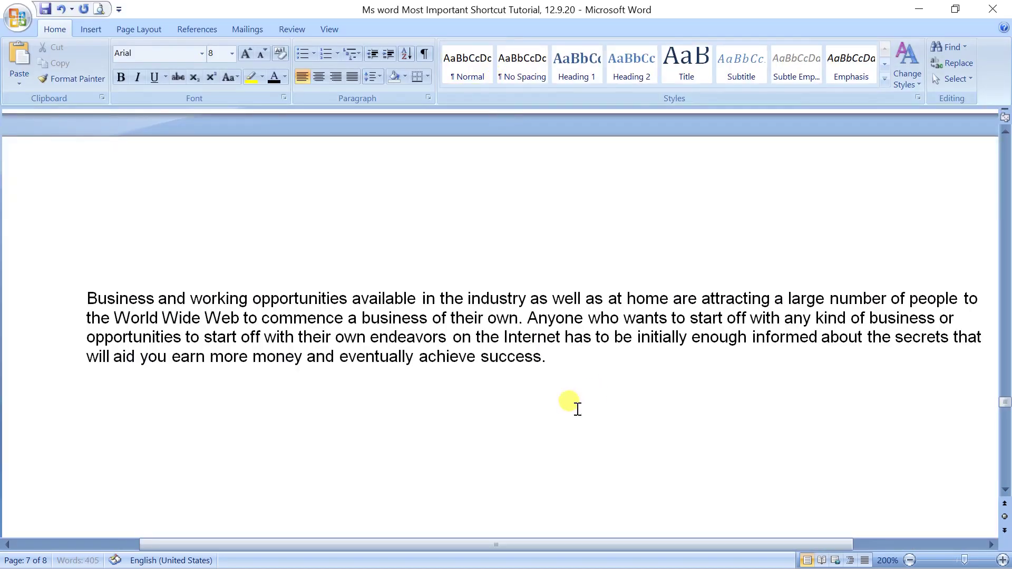
pyautogui.scroll(-1, 486, 390)
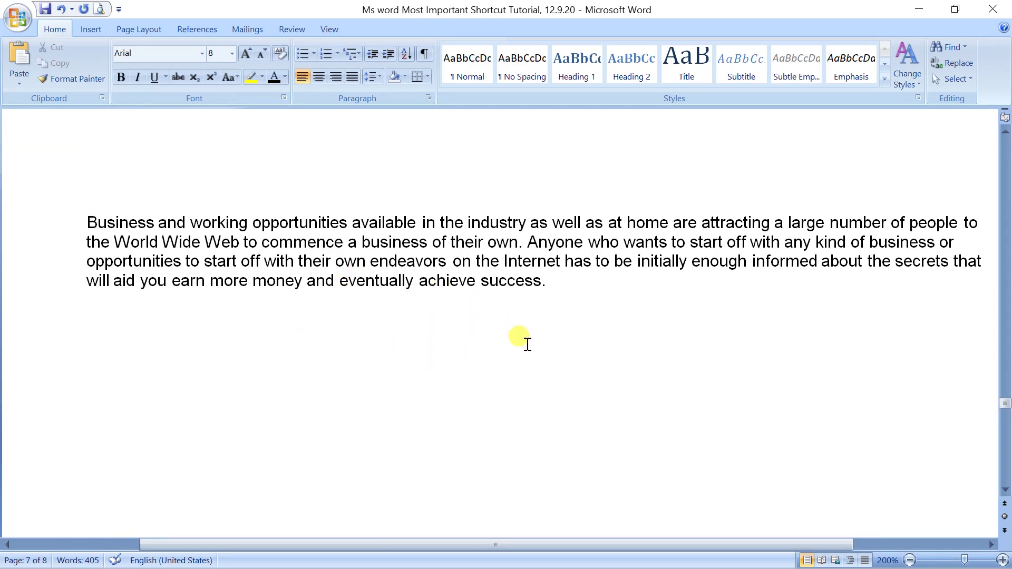
pyautogui.click(100, 9)
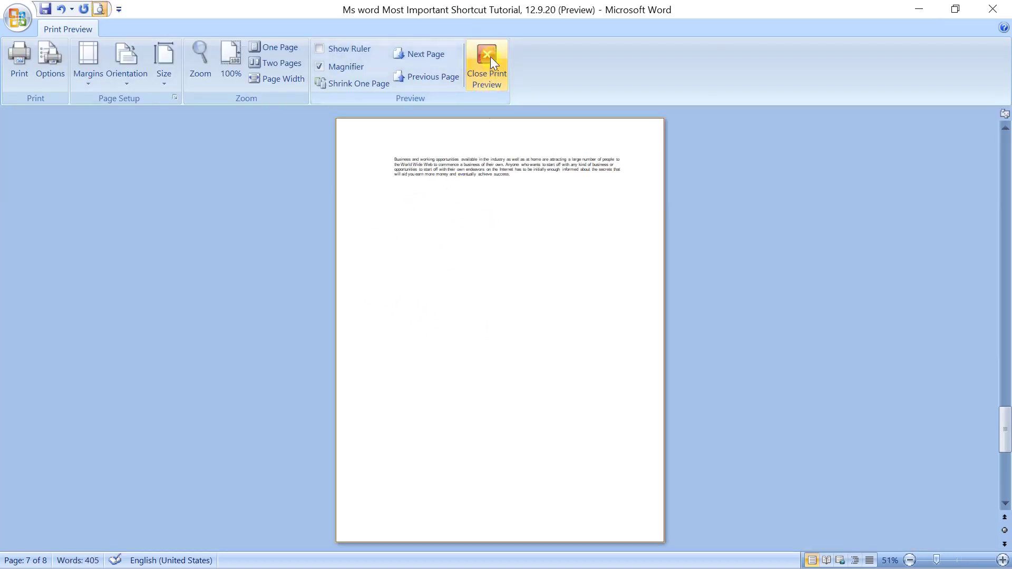
pyautogui.click(490, 56)
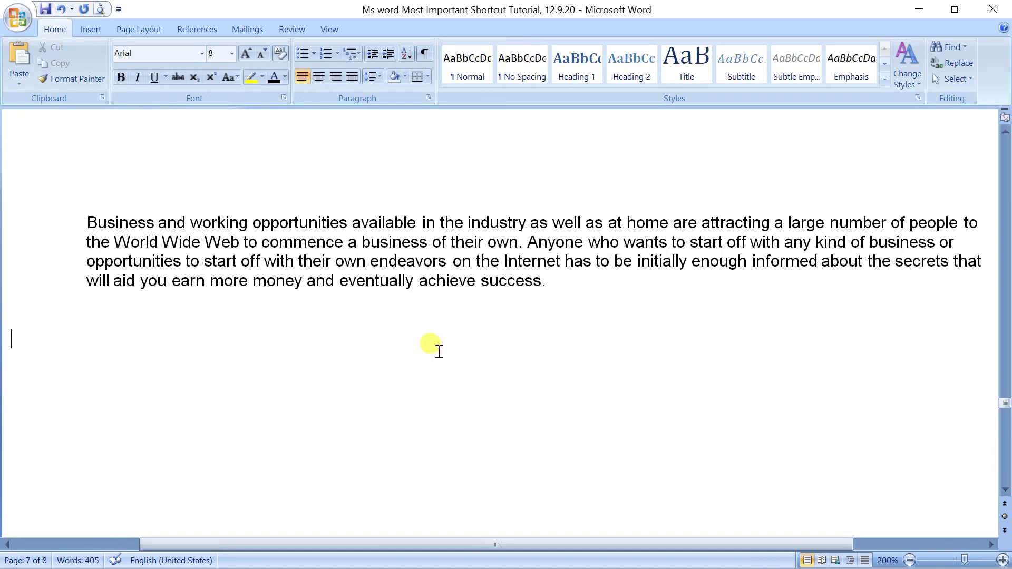
# Turn on Hidden text in Word Options' Display settings so the hidden second paragraph shows
pyautogui.click(17, 18)
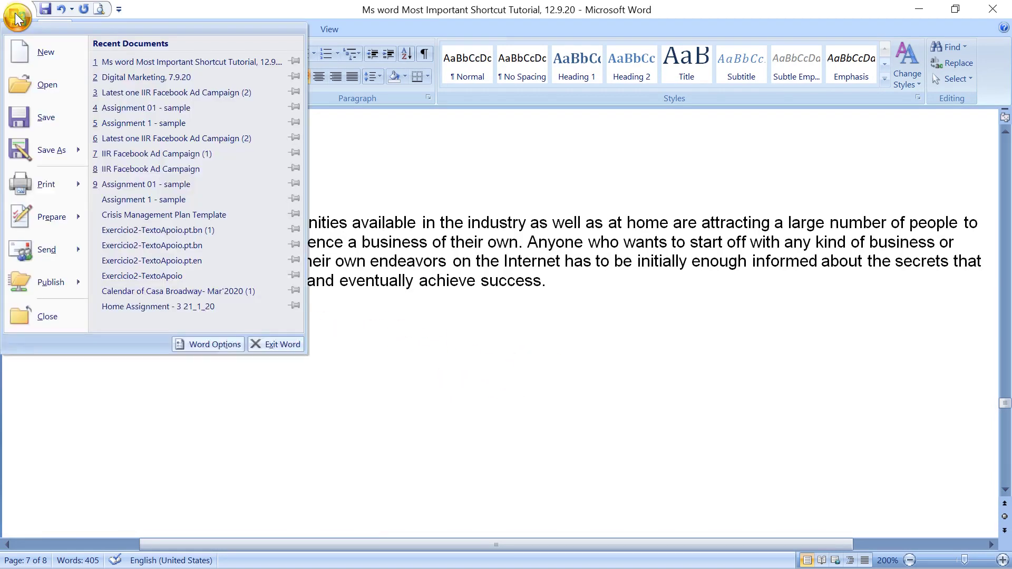
pyautogui.click(211, 345)
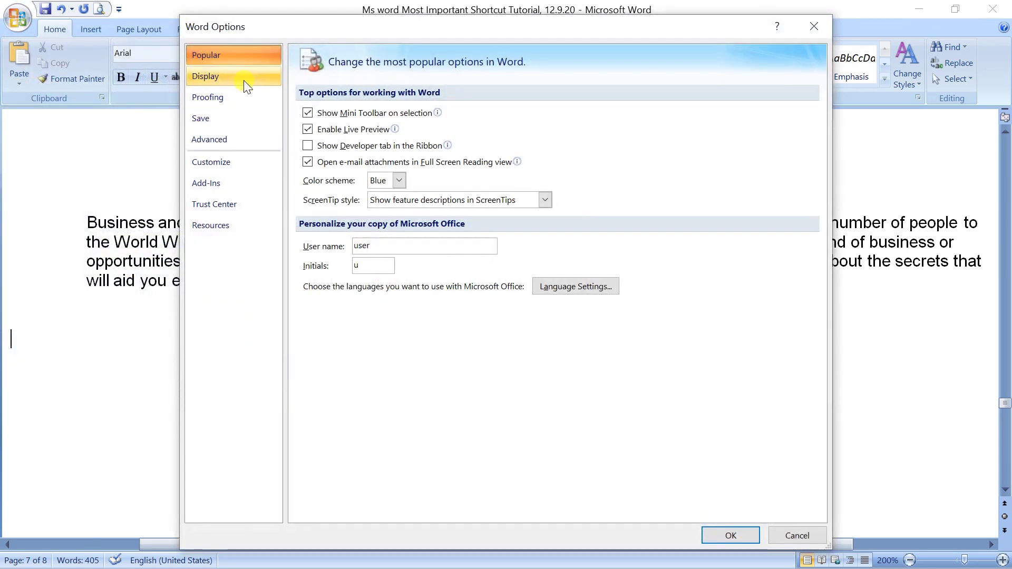
pyautogui.click(244, 80)
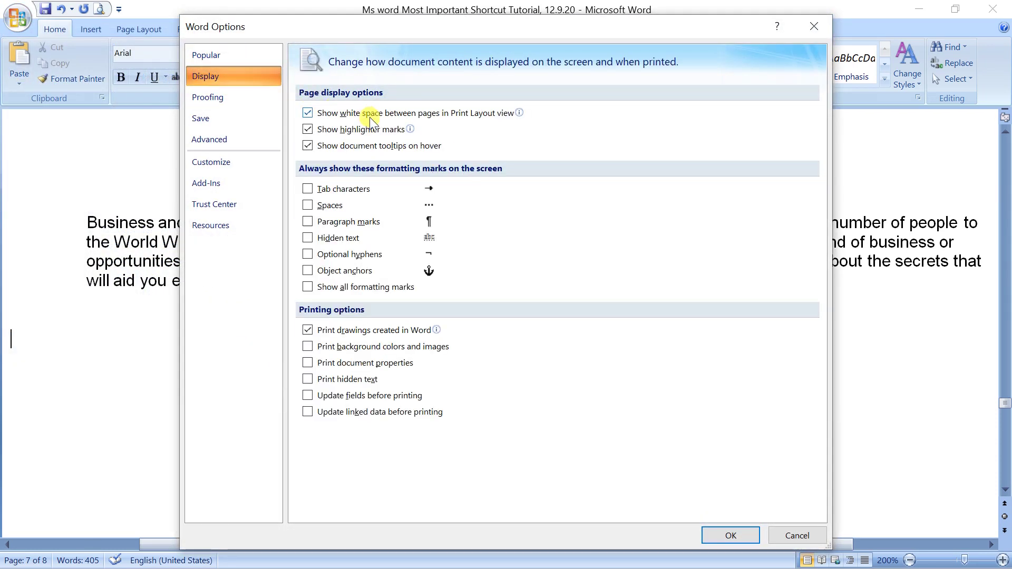
pyautogui.click(323, 237)
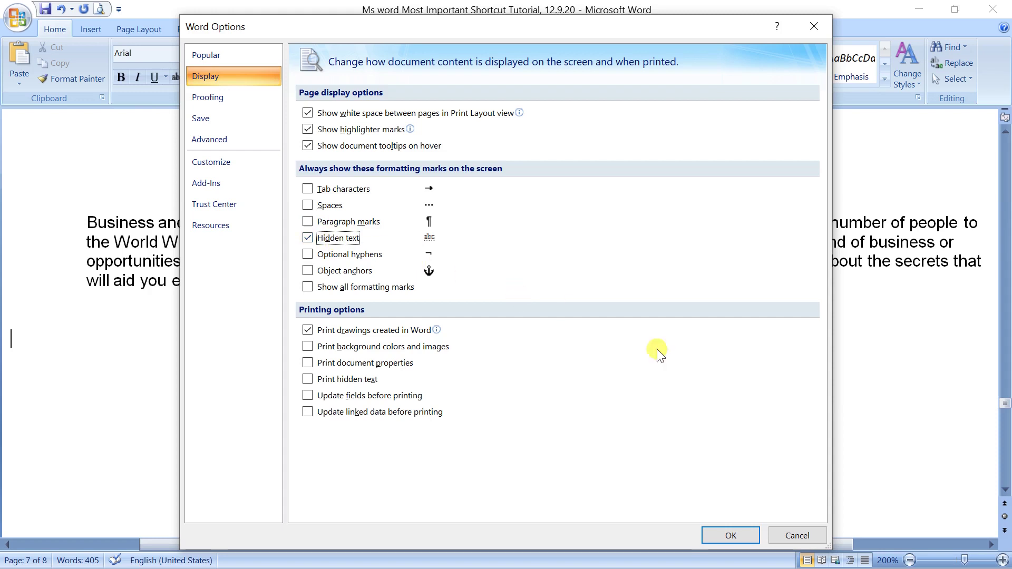
pyautogui.click(711, 534)
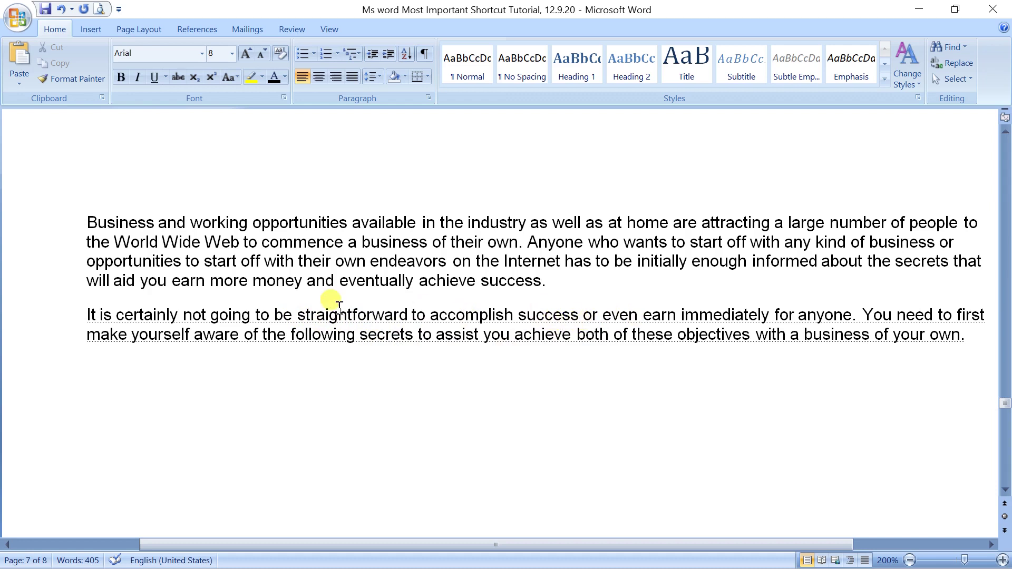
pyautogui.click(97, 9)
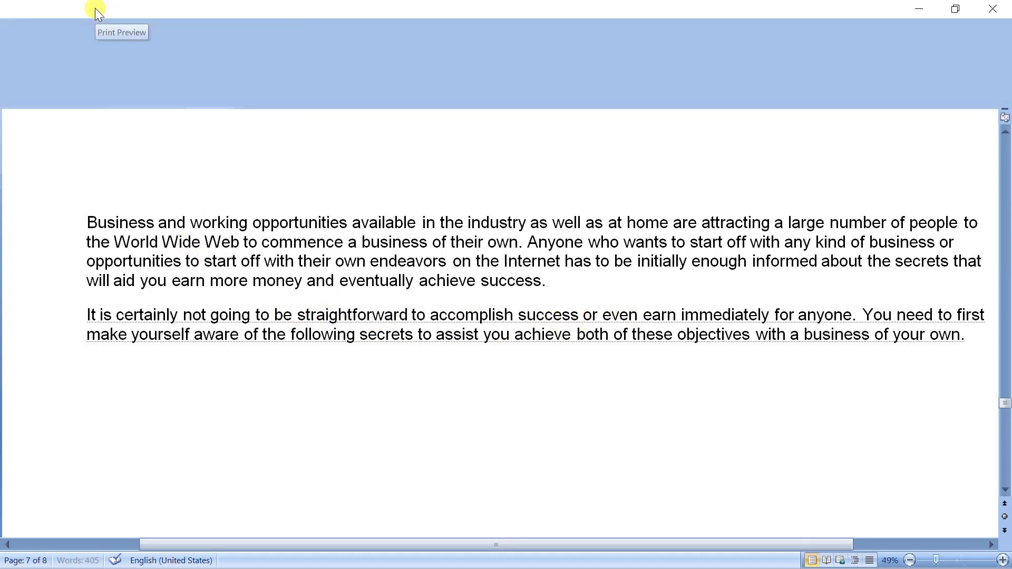
pyautogui.click(495, 201)
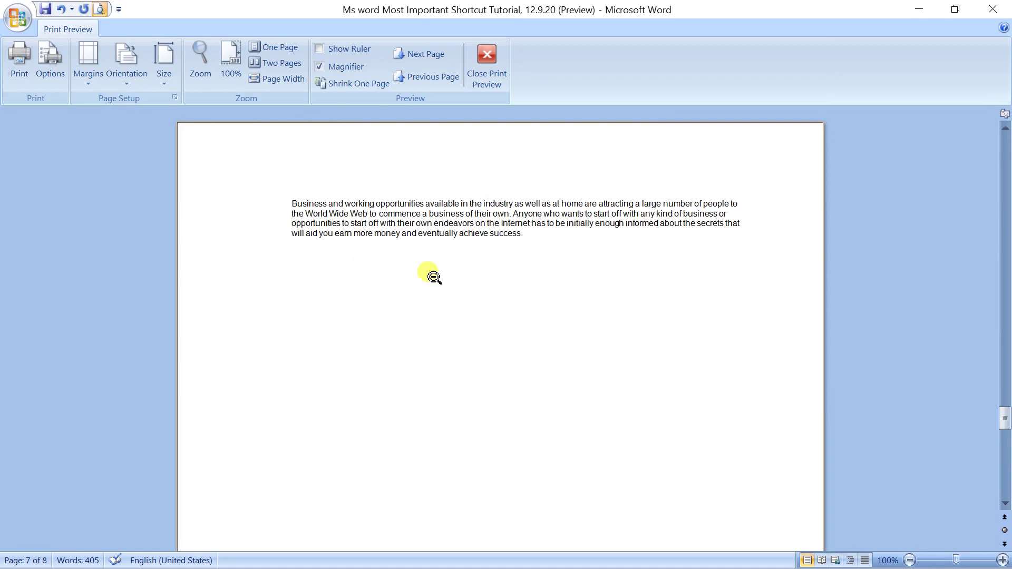
pyautogui.click(475, 83)
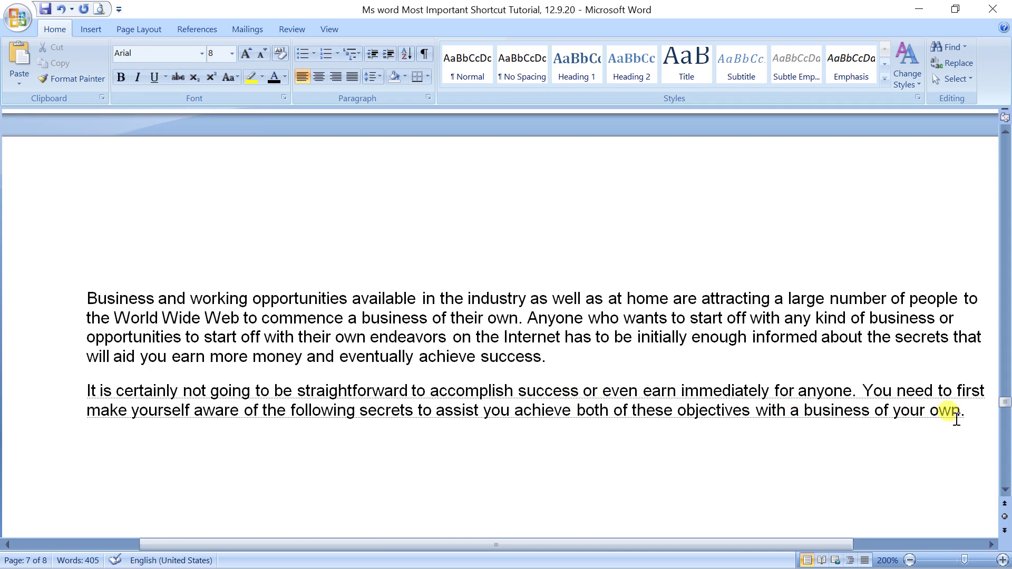
# Remove the Hidden font formatting from the entire second paragraph
pyautogui.moveTo(978, 407); pyautogui.dragTo(87, 390)
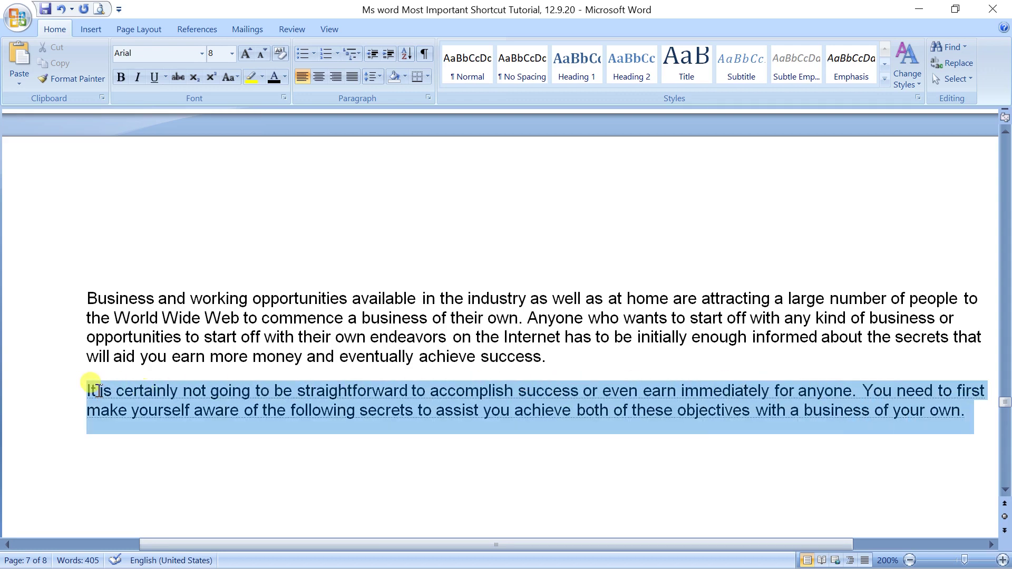
pyautogui.rightClick(586, 404)
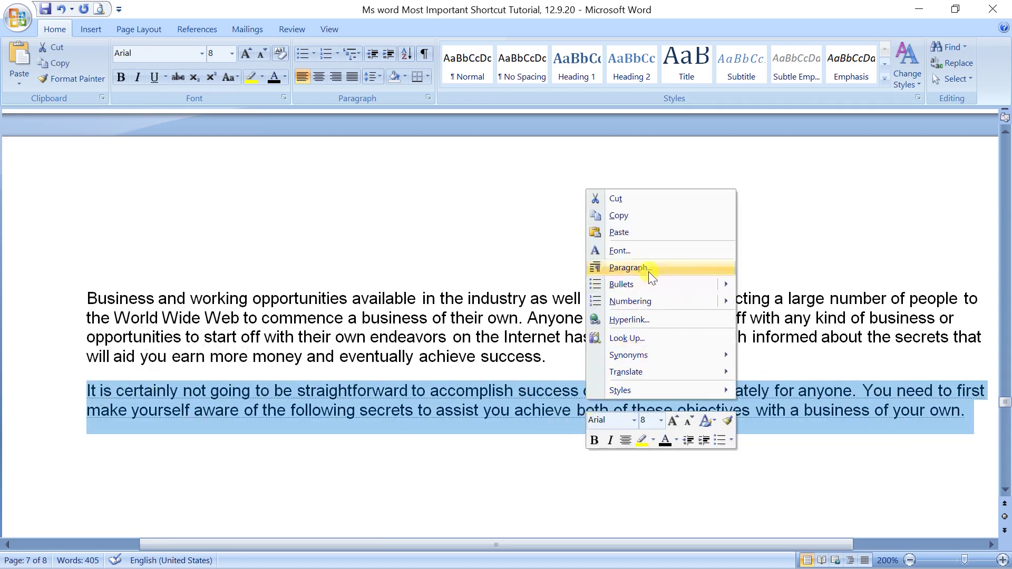
pyautogui.click(652, 250)
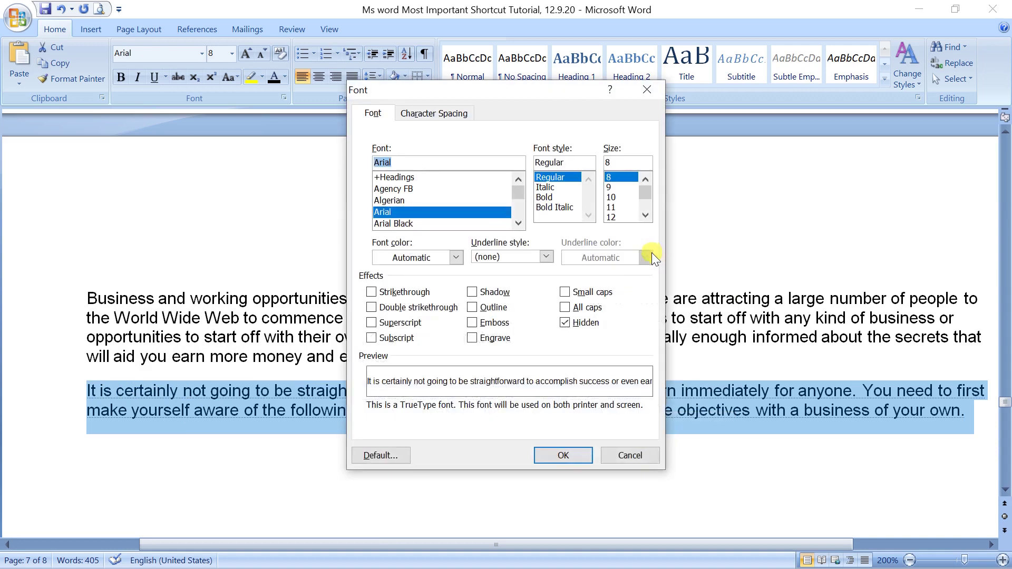
pyautogui.click(572, 323)
pyautogui.click(577, 321)
pyautogui.click(559, 455)
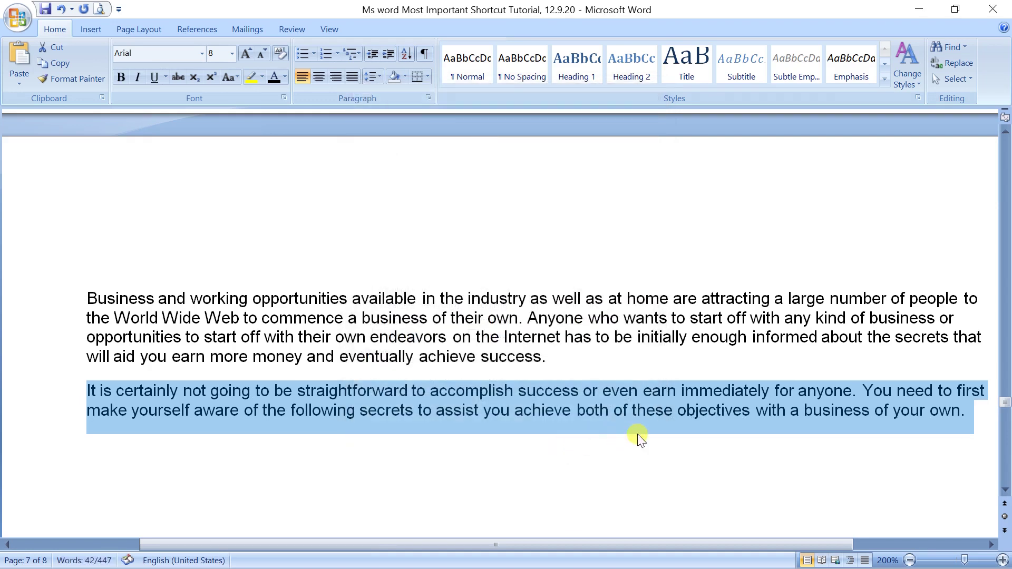
pyautogui.click(741, 414)
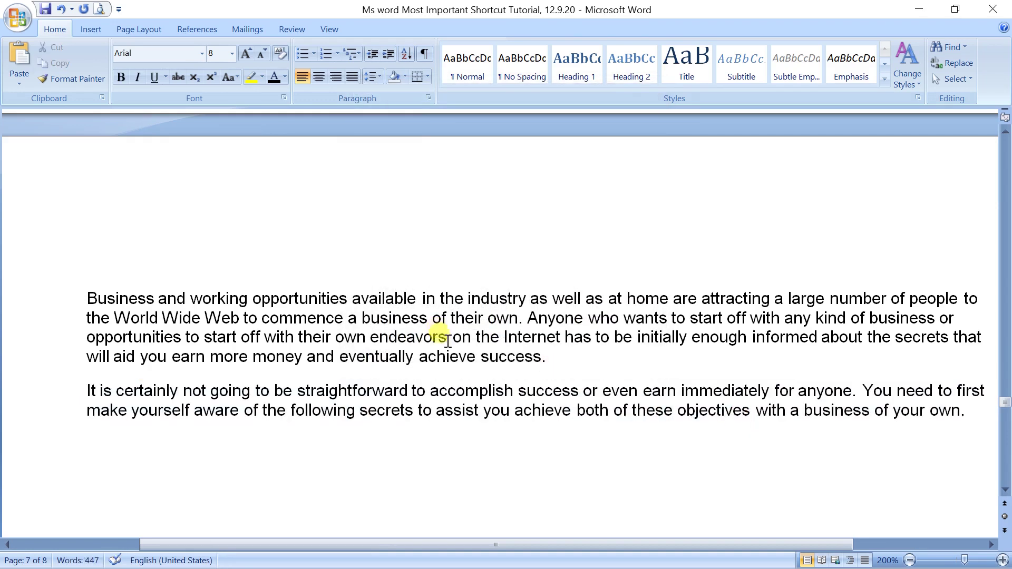
# Check the whole page in Print Preview, then return to the first paragraph
pyautogui.click(101, 9)
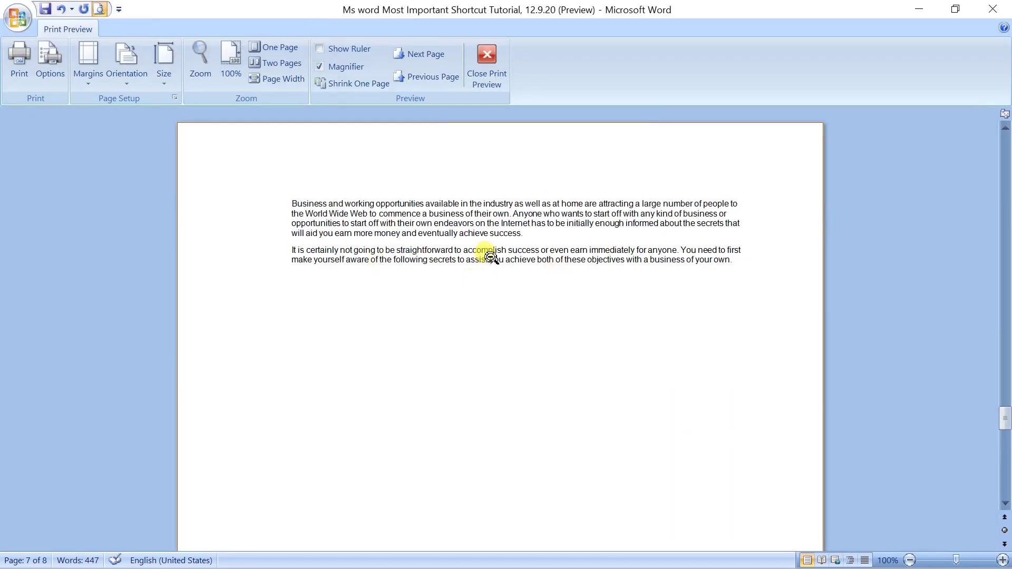
pyautogui.click(488, 256)
pyautogui.click(480, 79)
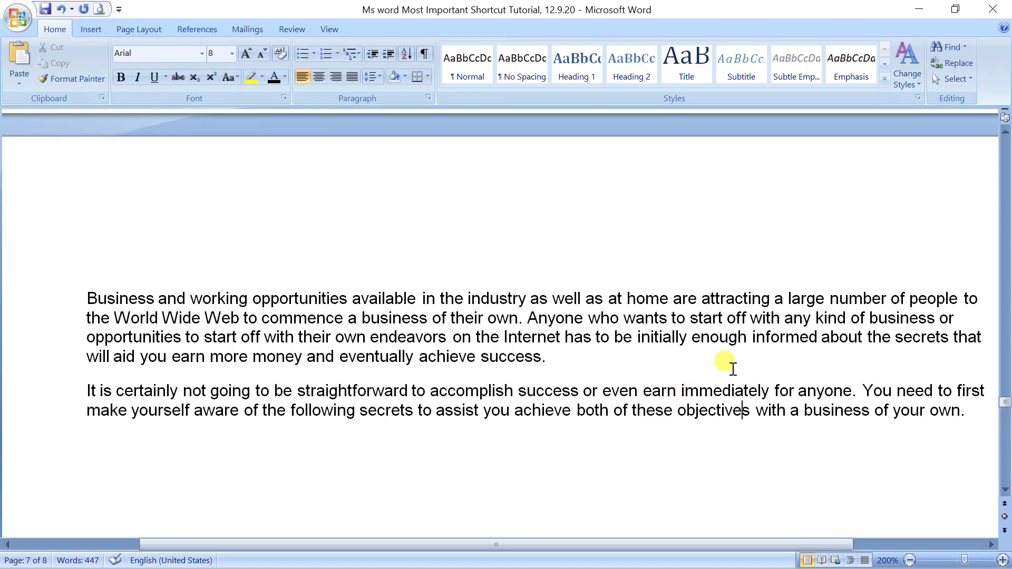
pyautogui.click(191, 337)
pyautogui.click(84, 299)
pyautogui.hotkey('shift', 'Right')
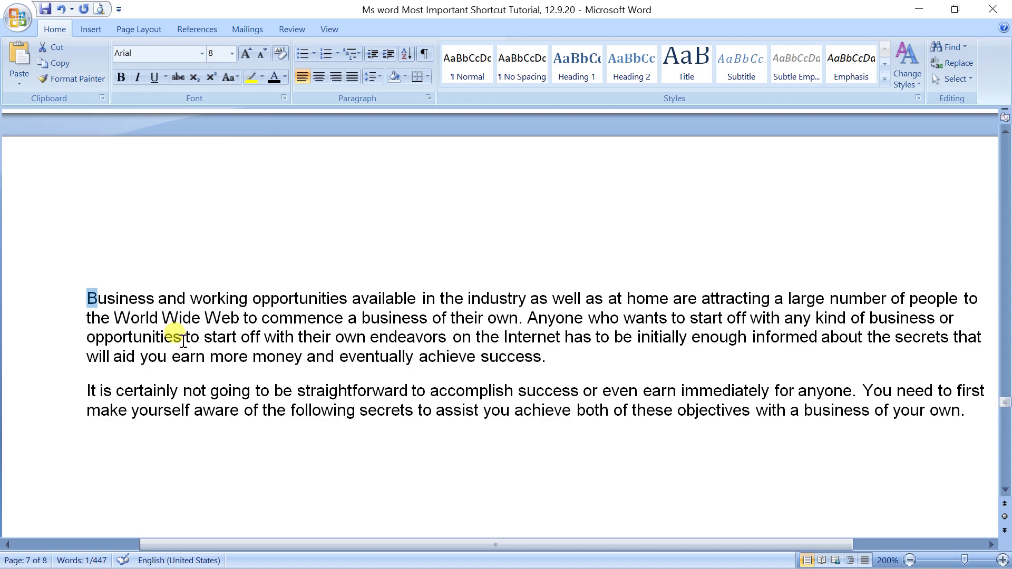
pyautogui.hotkey('ctrl', 'shift', 'p')
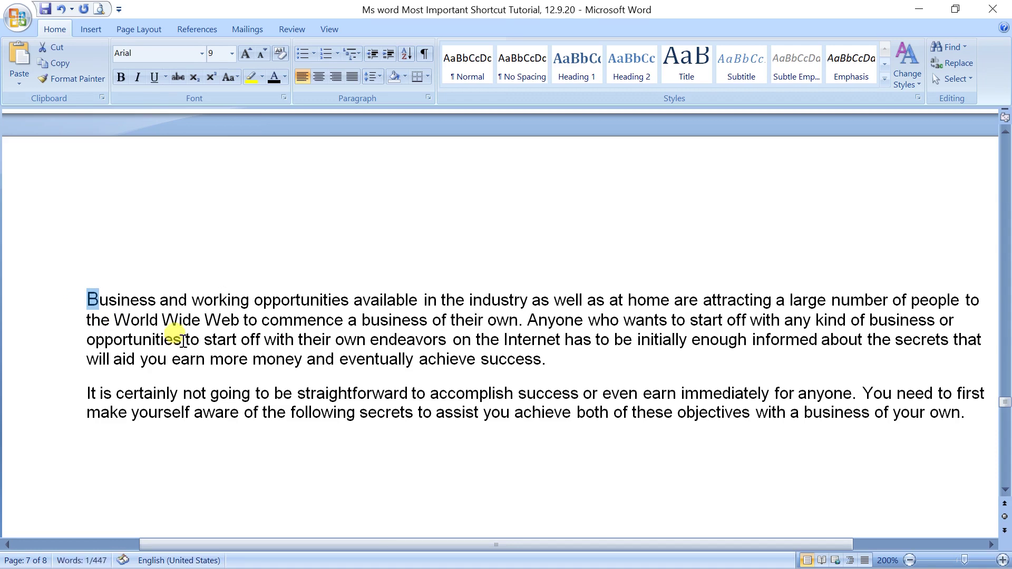
pyautogui.write('28')
pyautogui.press('Return')
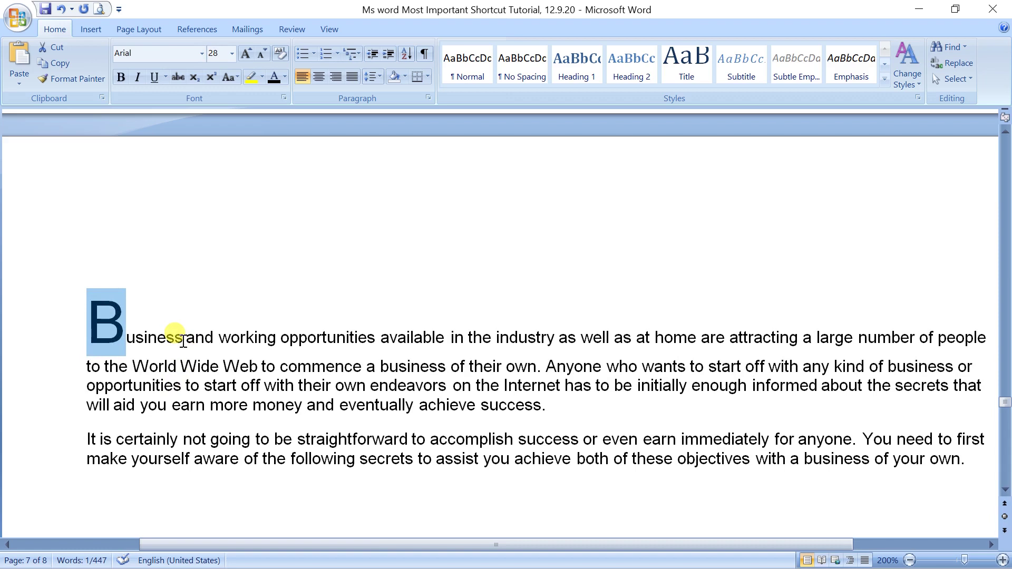
pyautogui.click(210, 367)
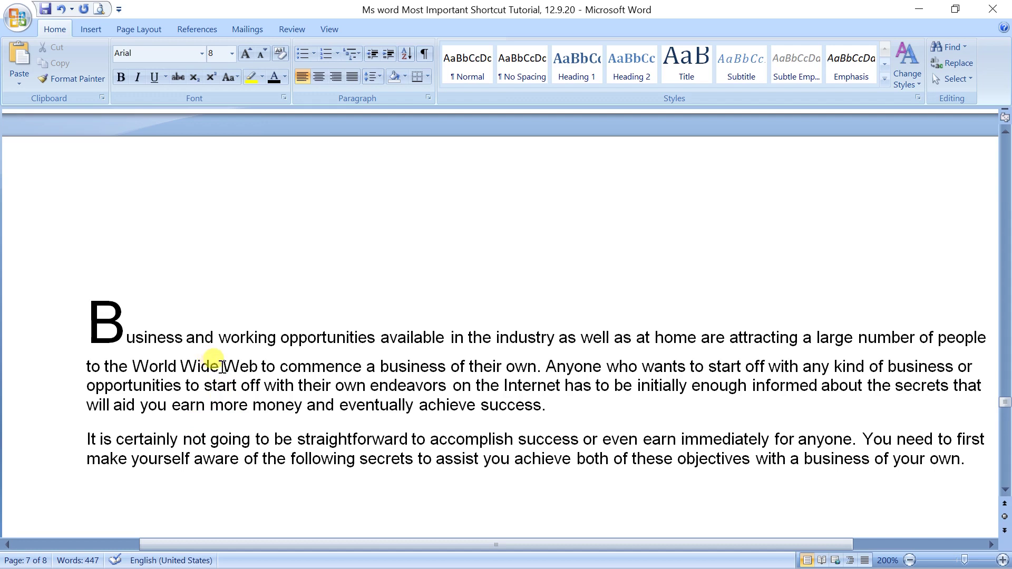
pyautogui.hotkey('ctrl', 'z')
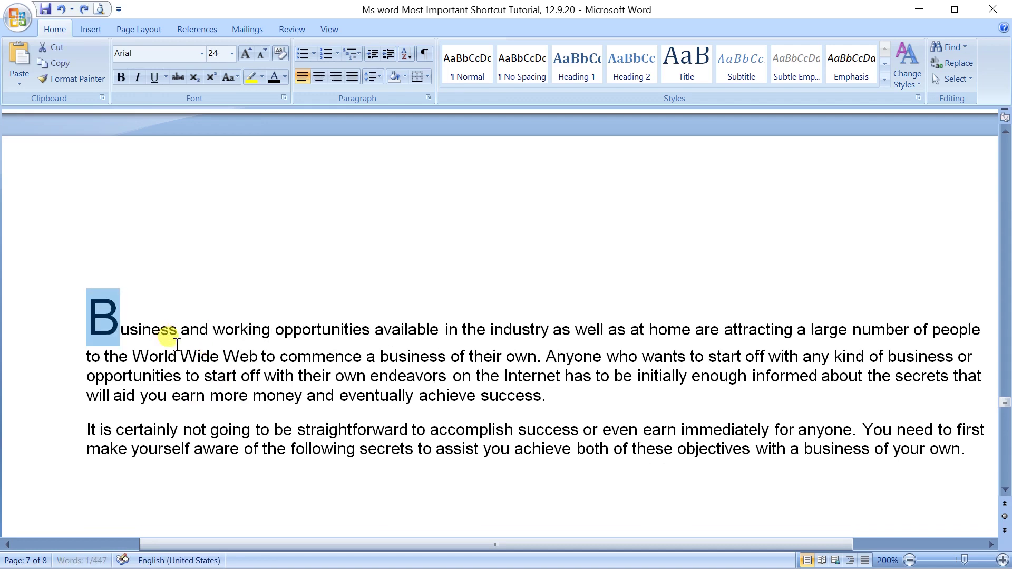
pyautogui.hotkey('ctrl', 'z')
pyautogui.hotkey('ctrl', 'shift', ',')
pyautogui.hotkey('ctrl', 'shift', ',')
pyautogui.hotkey('ctrl', 'shift', ',')
pyautogui.hotkey('ctrl', 'shift', ',')
pyautogui.hotkey('ctrl', 'shift', ',')
pyautogui.hotkey('ctrl', 'shift', ',')
pyautogui.hotkey('shift', 'F5')
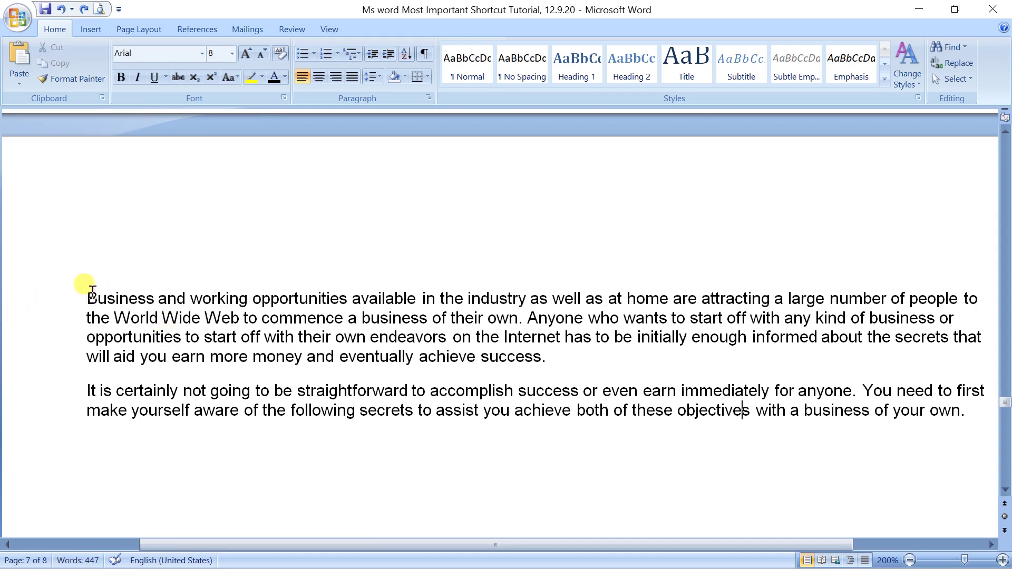
# Make the opening B a Dropped capital and resize its frame to span three lines
pyautogui.moveTo(87, 298); pyautogui.dragTo(98, 299)
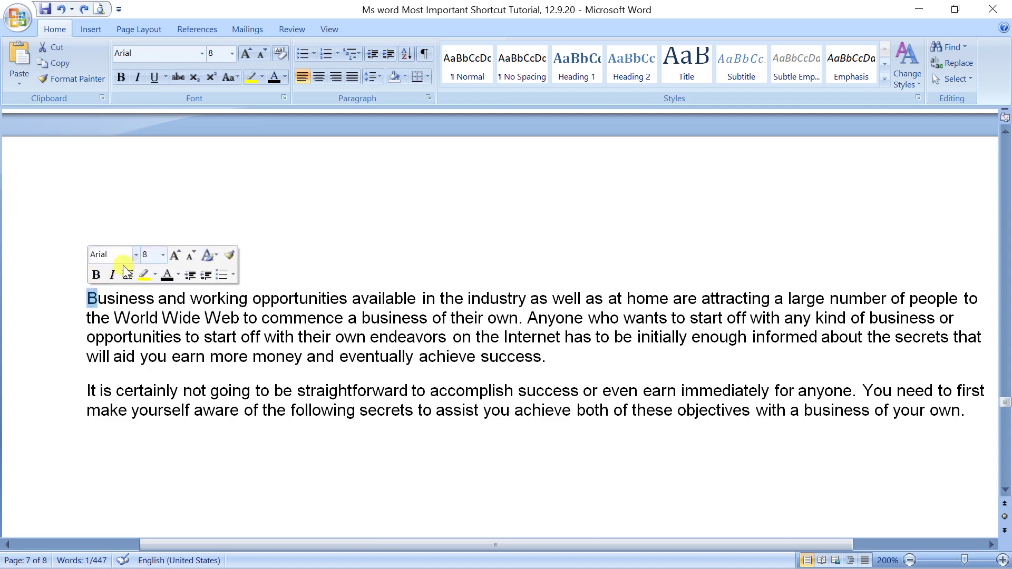
pyautogui.click(93, 30)
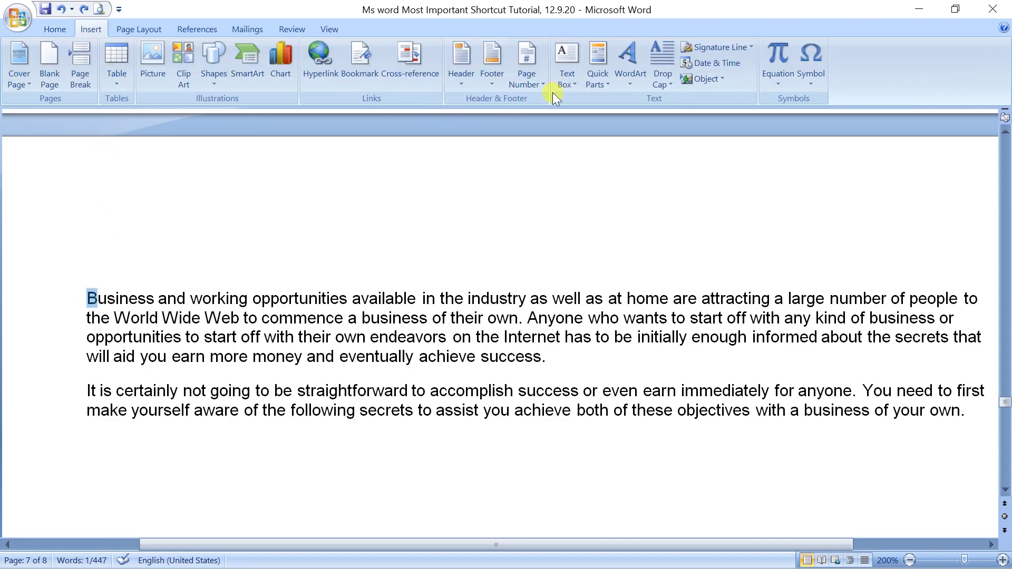
pyautogui.click(670, 84)
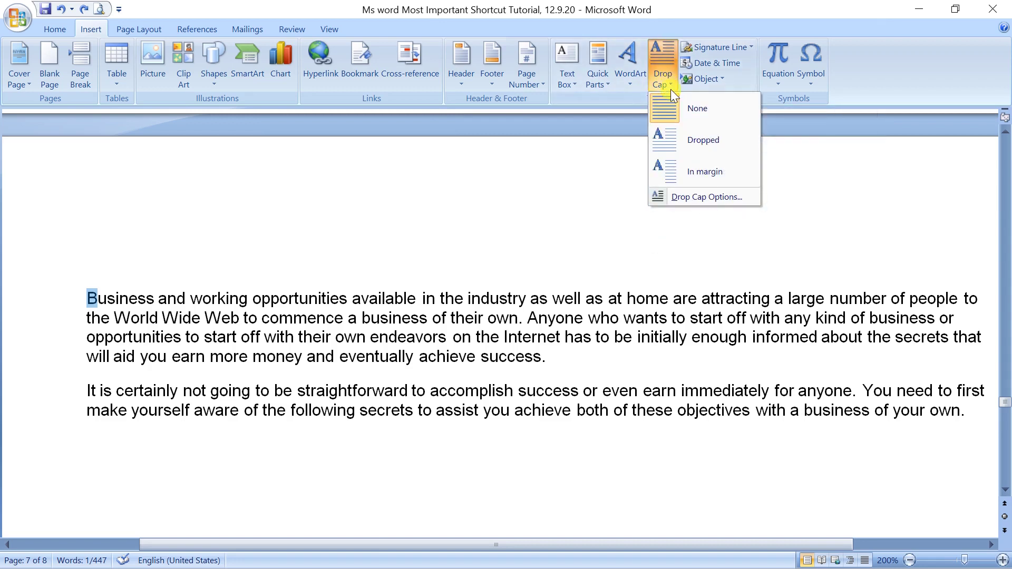
pyautogui.click(693, 140)
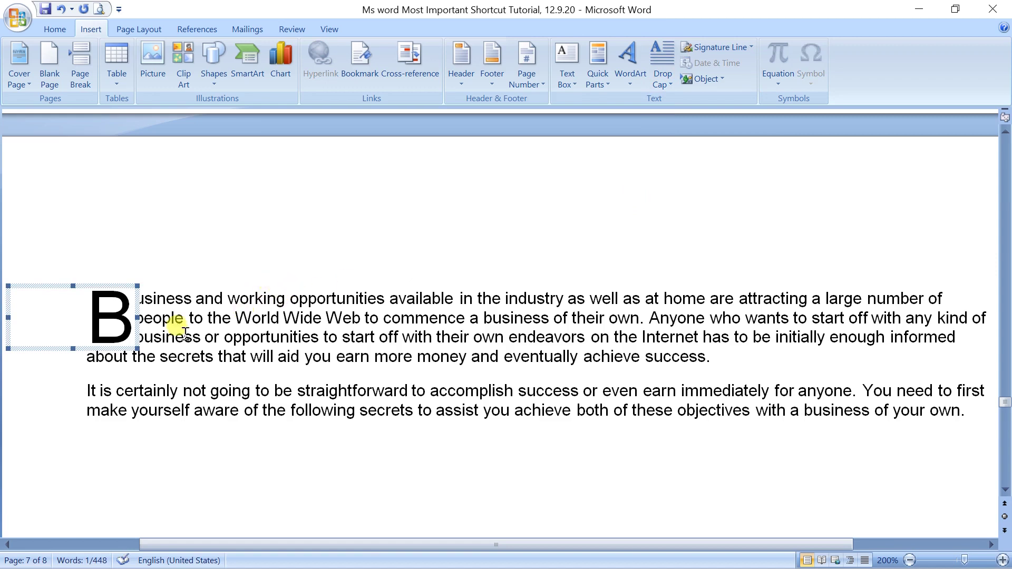
pyautogui.moveTo(136, 345); pyautogui.dragTo(131, 342)
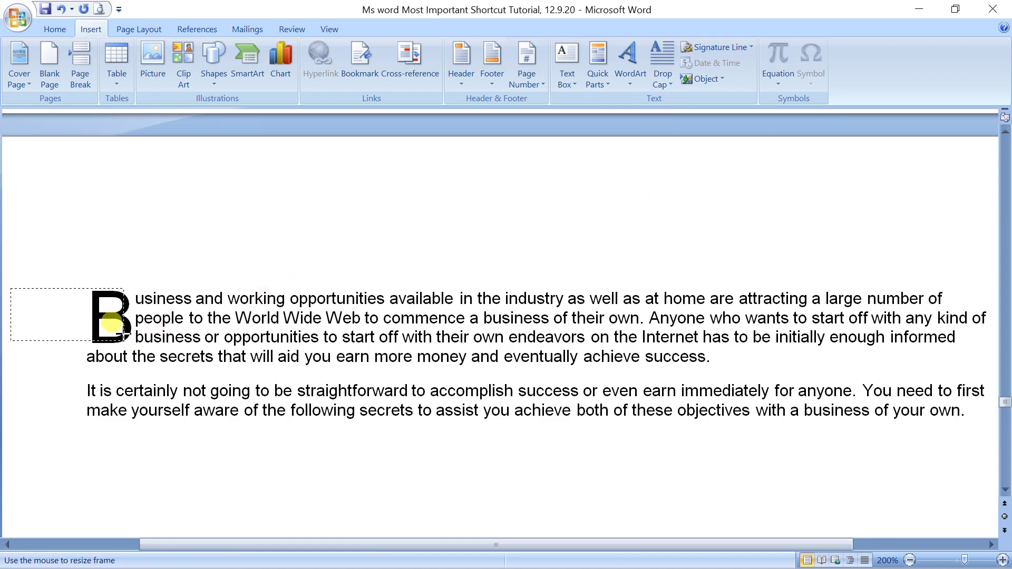
pyautogui.moveTo(132, 343); pyautogui.dragTo(138, 352)
pyautogui.click(251, 391)
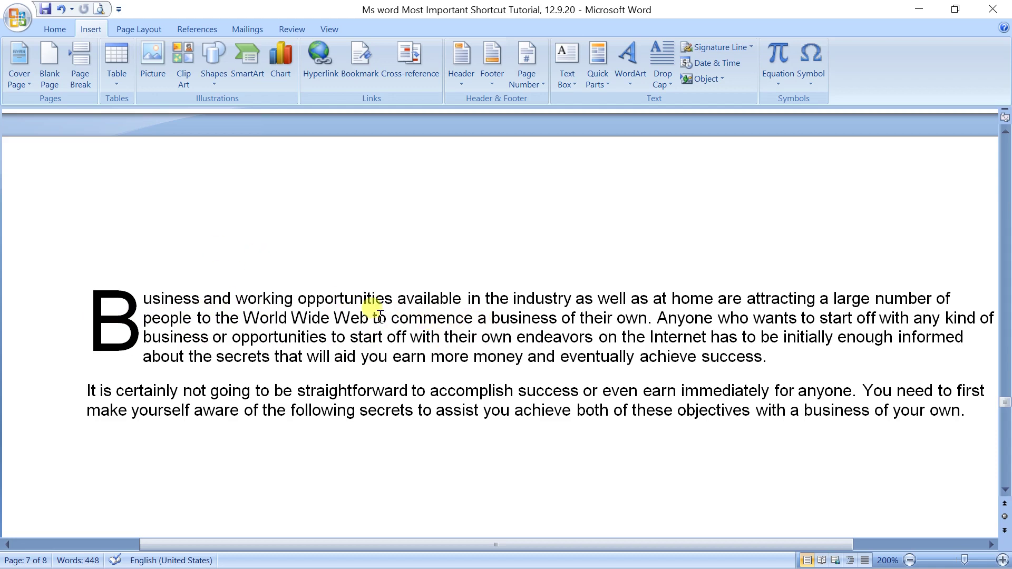
pyautogui.scroll(-1, 687, 295)
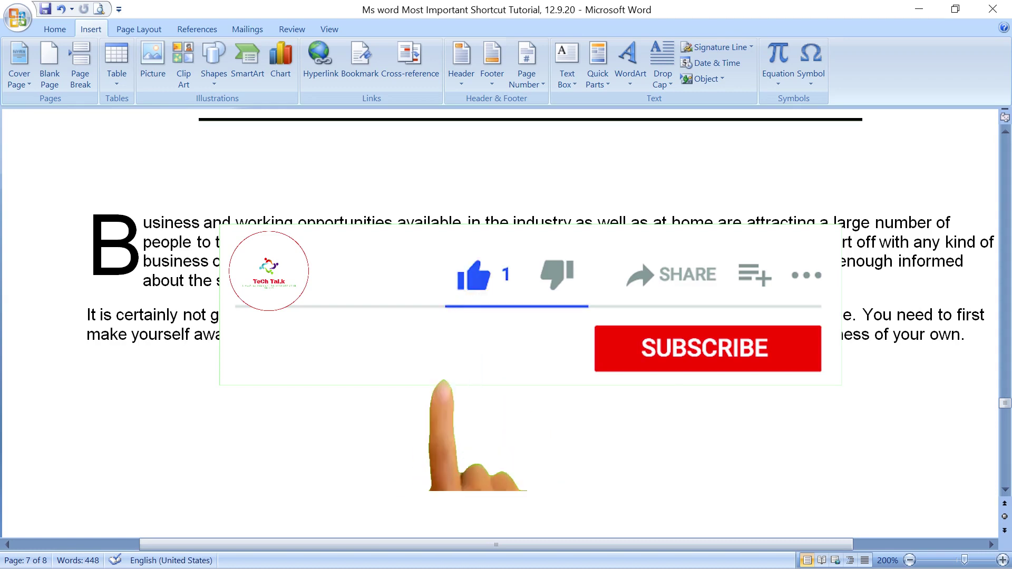
pyautogui.scroll(1, 687, 295)
pyautogui.scroll(1, 687, 296)
pyautogui.scroll(1, 687, 296)
pyautogui.scroll(2, 687, 295)
pyautogui.scroll(1, 687, 296)
pyautogui.scroll(1, 687, 295)
pyautogui.scroll(1, 687, 295)
pyautogui.scroll(1, 687, 295)
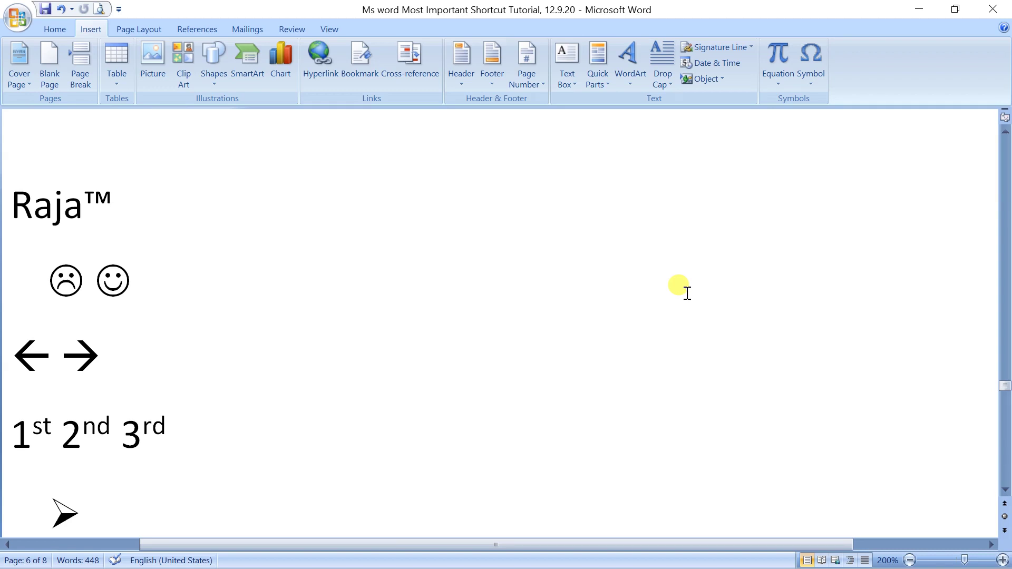
pyautogui.scroll(3, 688, 292)
pyautogui.scroll(3, 688, 291)
pyautogui.scroll(2, 688, 292)
pyautogui.scroll(3, 688, 292)
pyautogui.scroll(3, 680, 227)
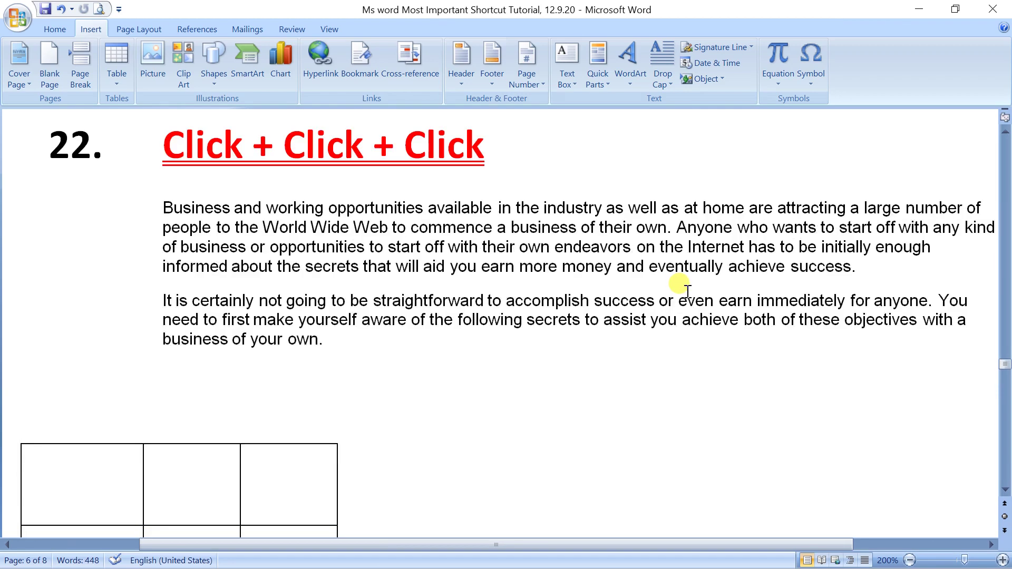
pyautogui.scroll(3, 480, 224)
pyautogui.scroll(2, 479, 223)
pyautogui.scroll(1, 506, 295)
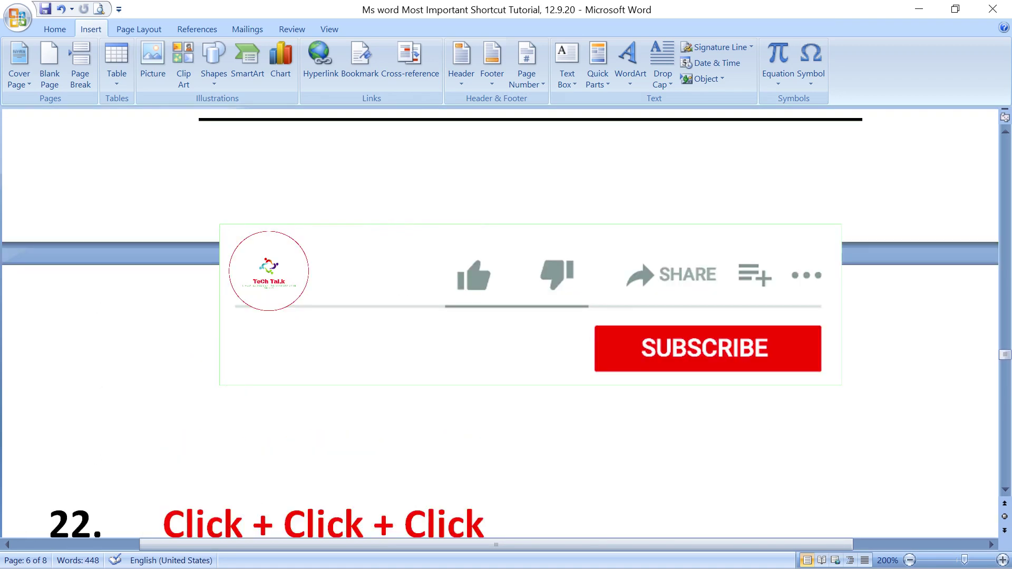
pyautogui.scroll(2, 506, 295)
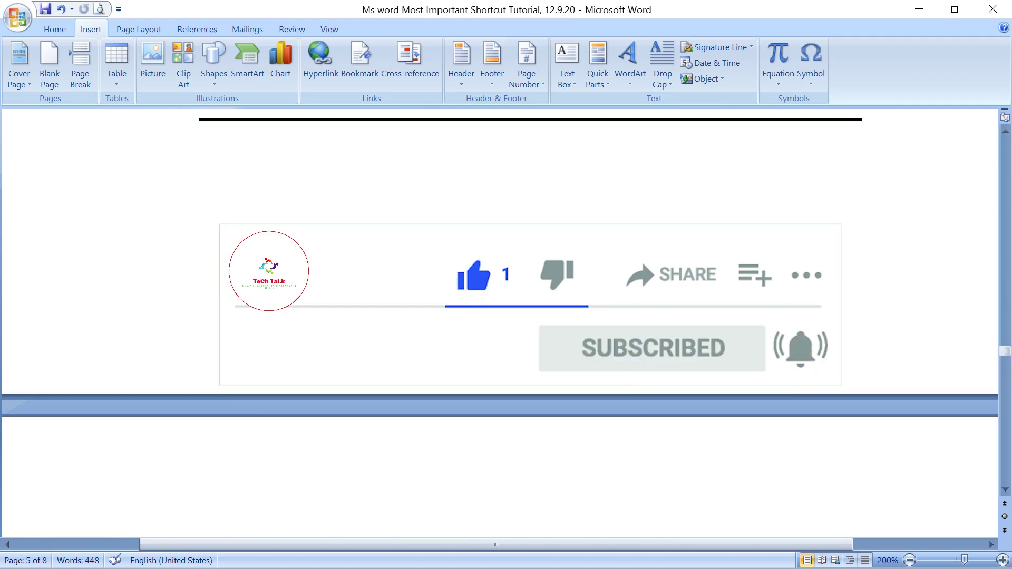
pyautogui.scroll(2, 506, 295)
pyautogui.scroll(2, 506, 296)
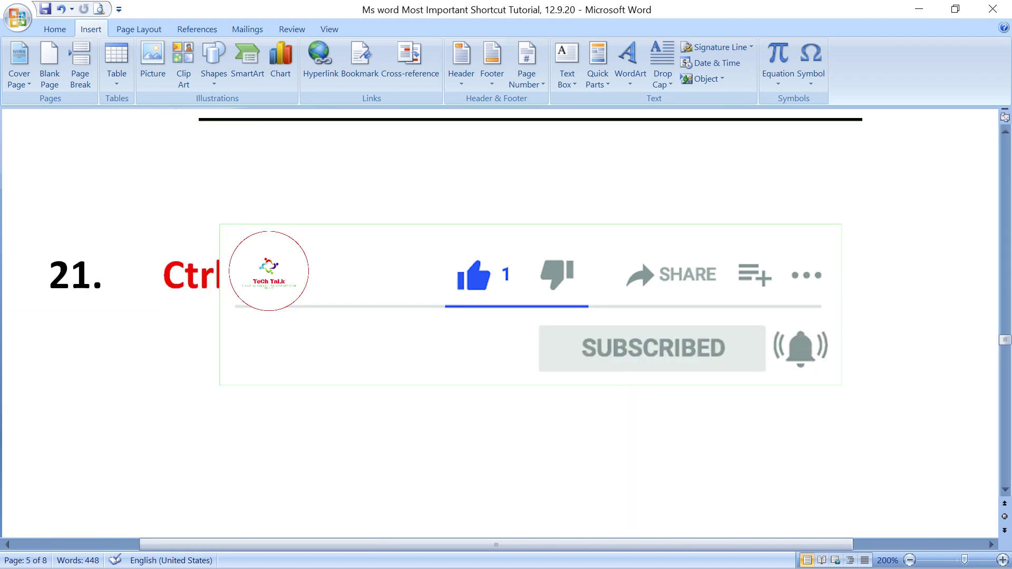
pyautogui.scroll(1, 506, 321)
pyautogui.scroll(1, 506, 321)
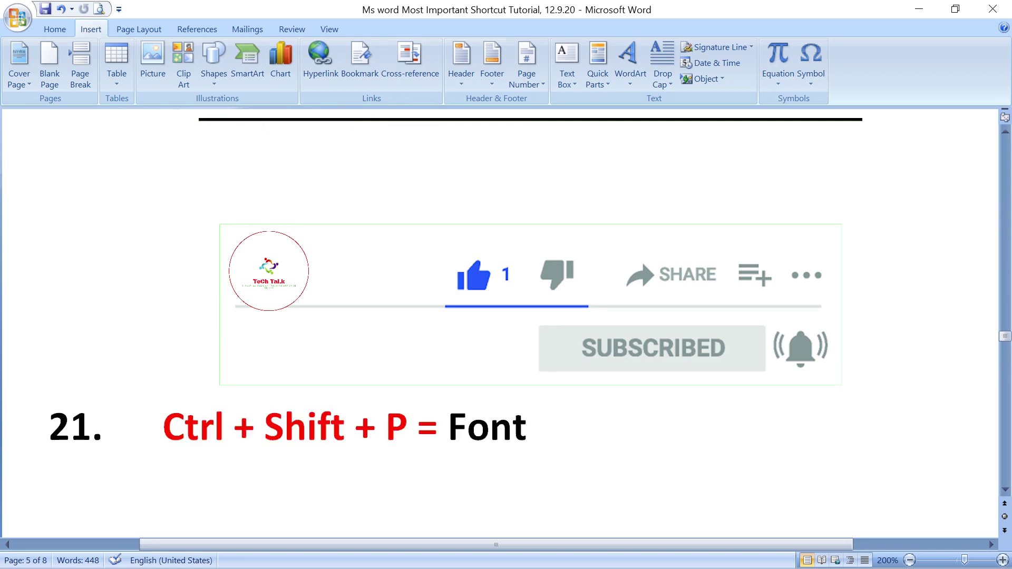